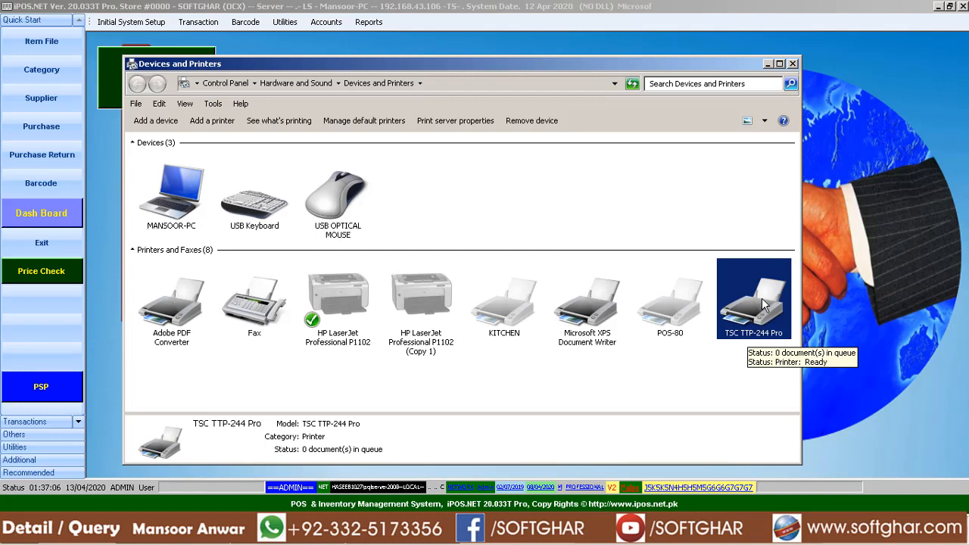
Start a new barcode record, search items for "/DAL CH" and pick item 110008, DAL CHANA 1KG.
left_click(768, 63)
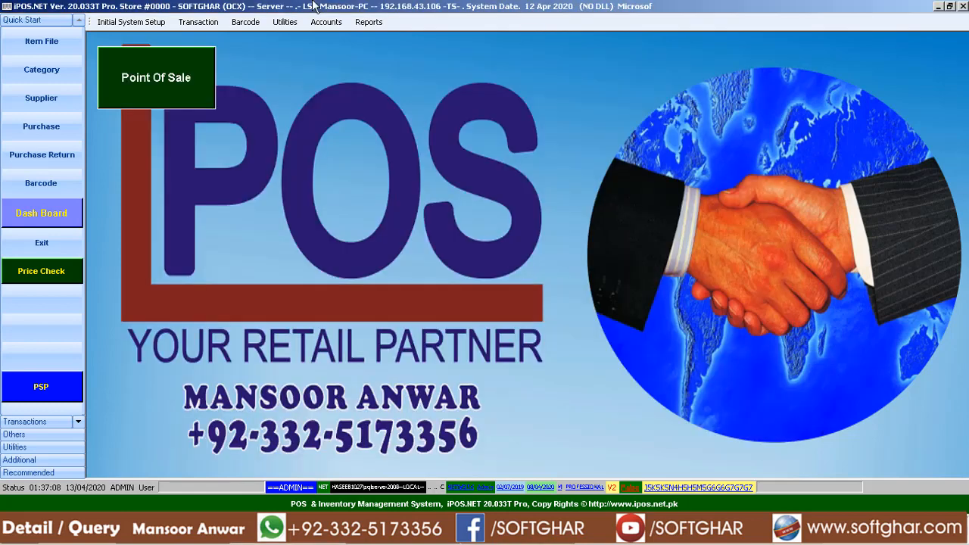
left_click(49, 193)
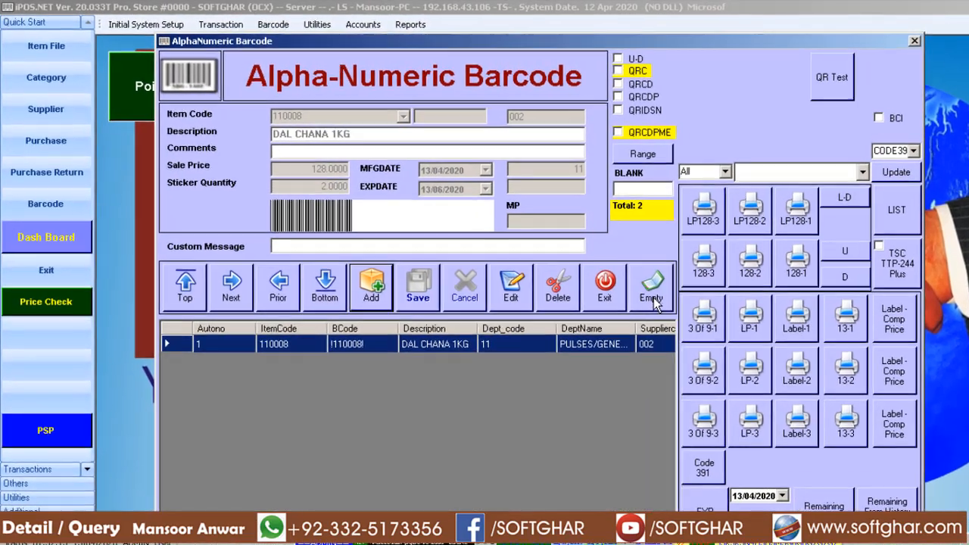
left_click(651, 297)
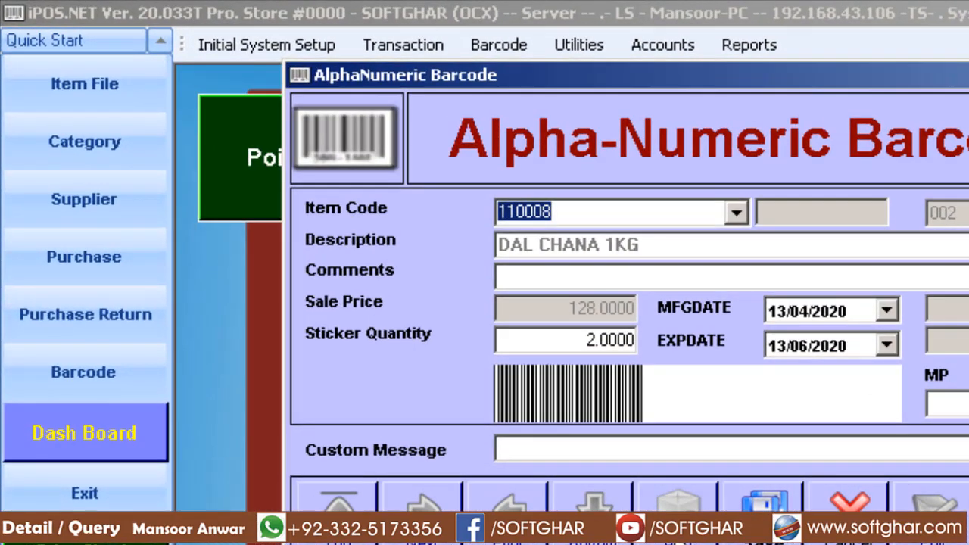
type("/DAL")
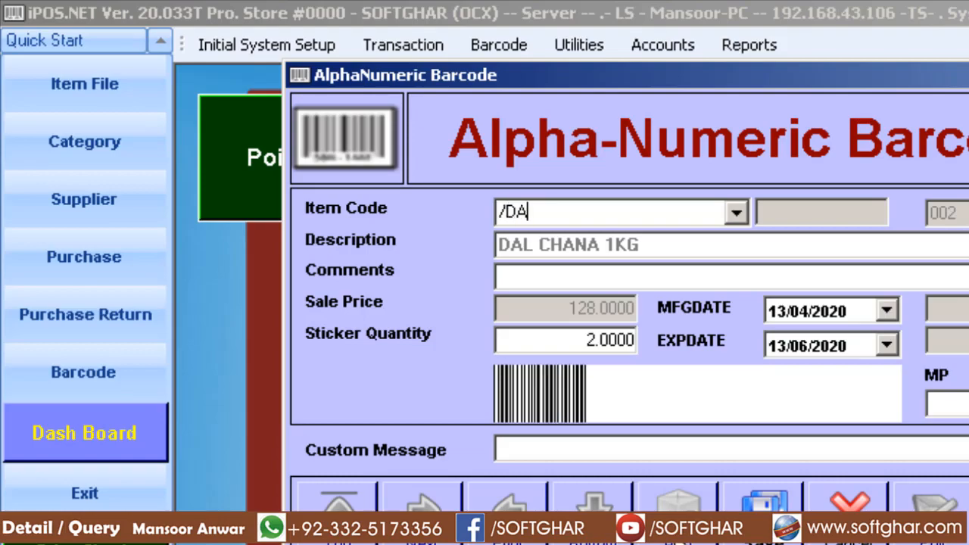
type(" CH")
key("Return")
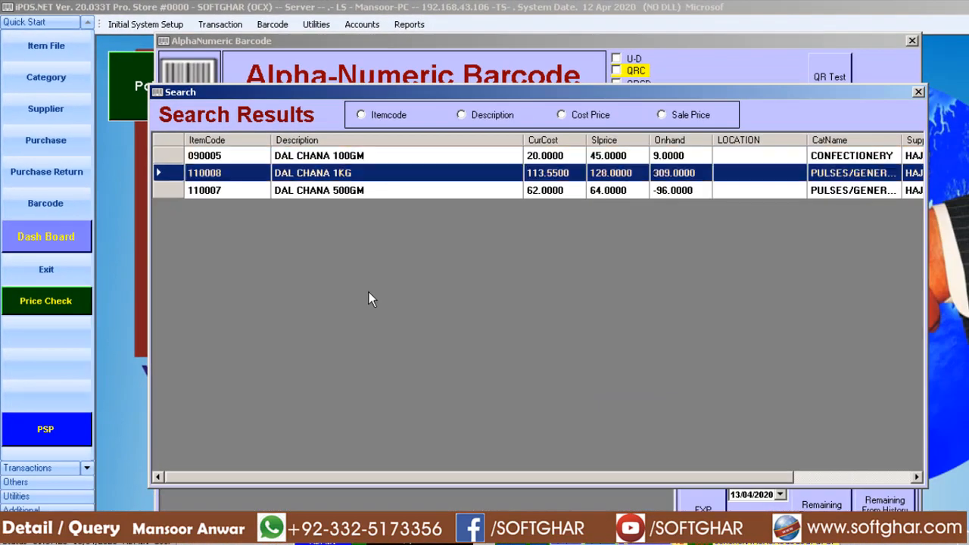
key("Return")
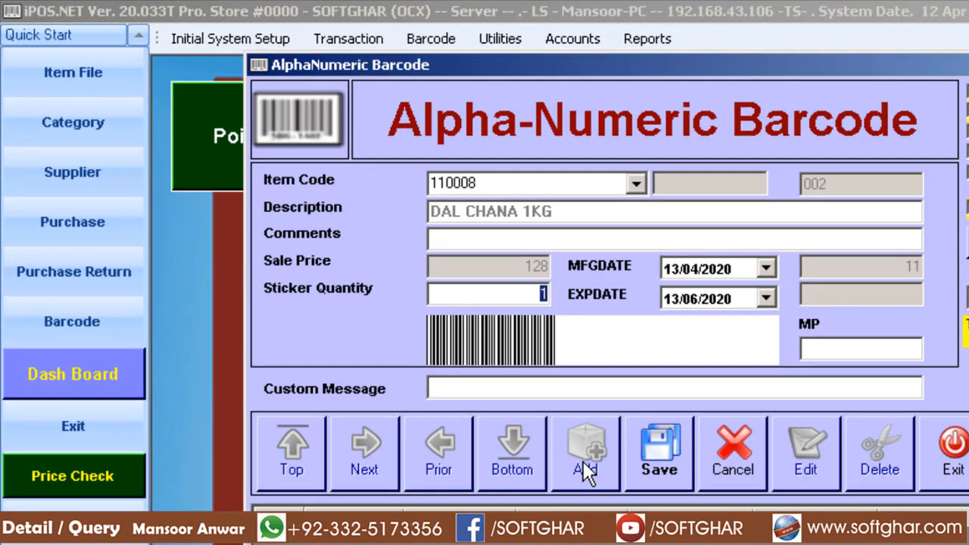
Set the sticker quantity to 2 and the expiry date to 30/06/2020, and save the DAL CHANA 1KG record.
type("2")
key("Return")
key("Return")
type("30")
key("Return")
key("Return")
key("Return")
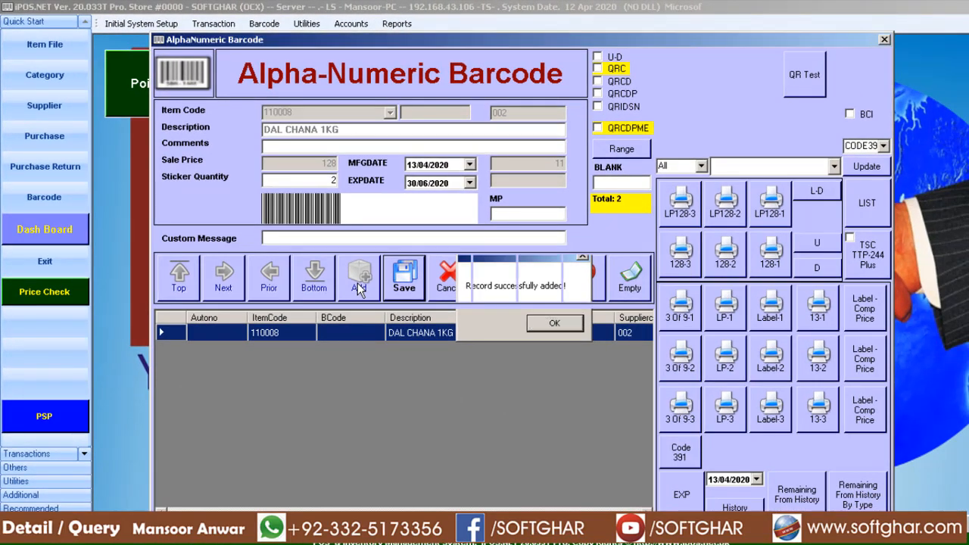
key("Return")
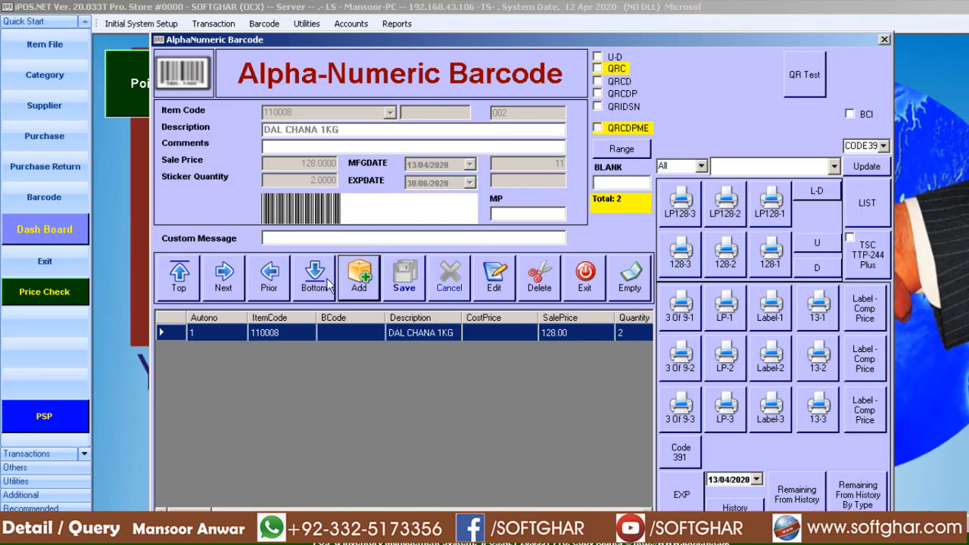
Start another barcode record, search items for "/DAL" and pick item 110005, DAL MASH 500GM.
left_click(359, 278)
type("/")
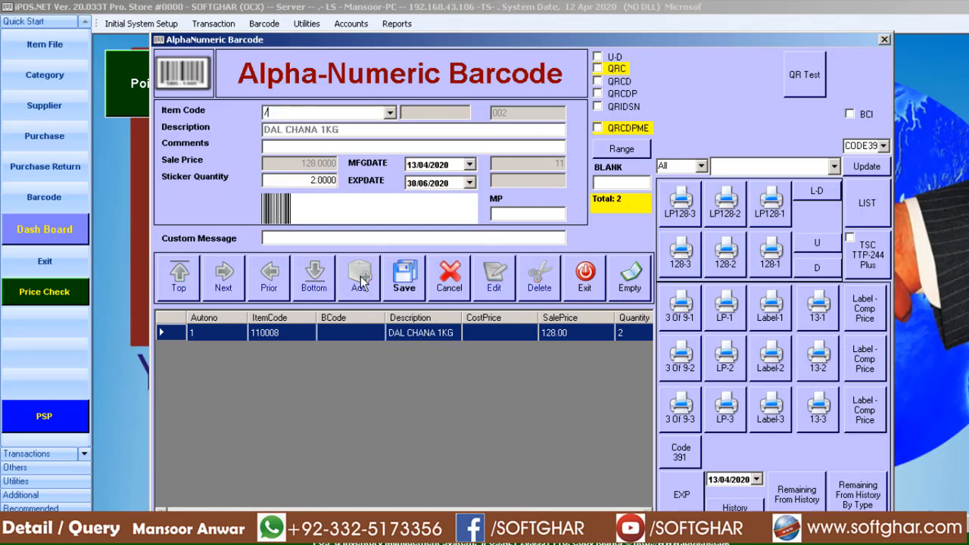
type("DAL")
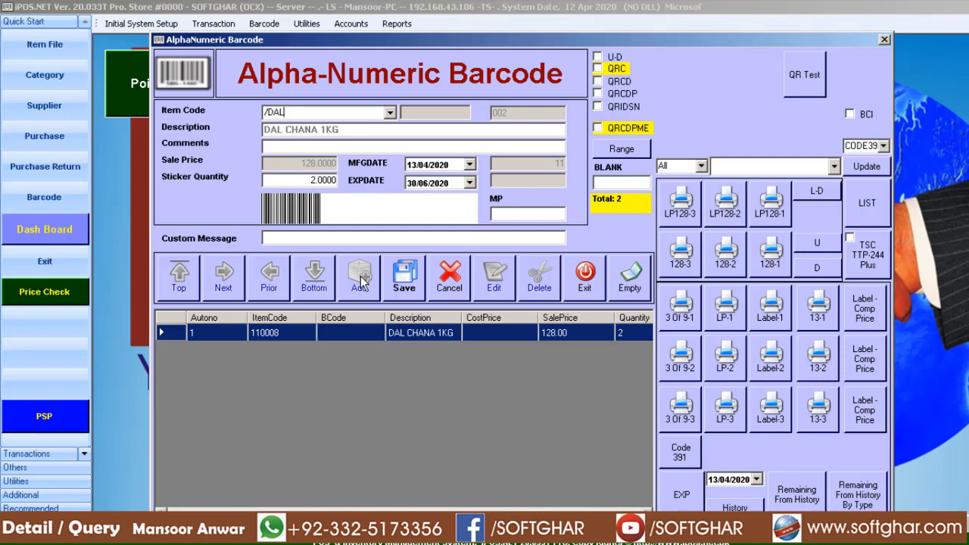
key("Return")
key("Down")
key("Down")
key("Down")
key("Down")
key("Return")
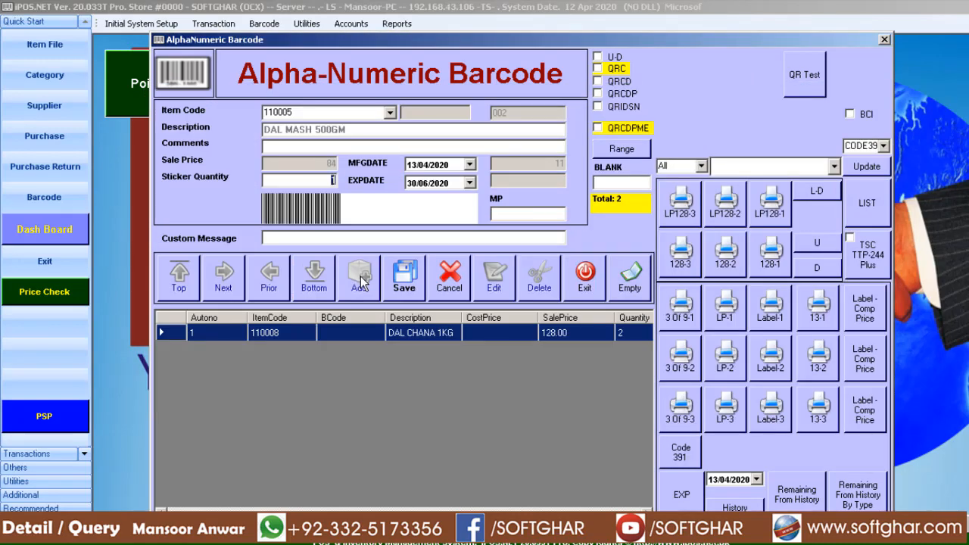
Accept sticker quantity 1 and the offered dates for DAL MASH 500GM and save the record.
key("Return")
key("Return")
key("Return")
key("Return")
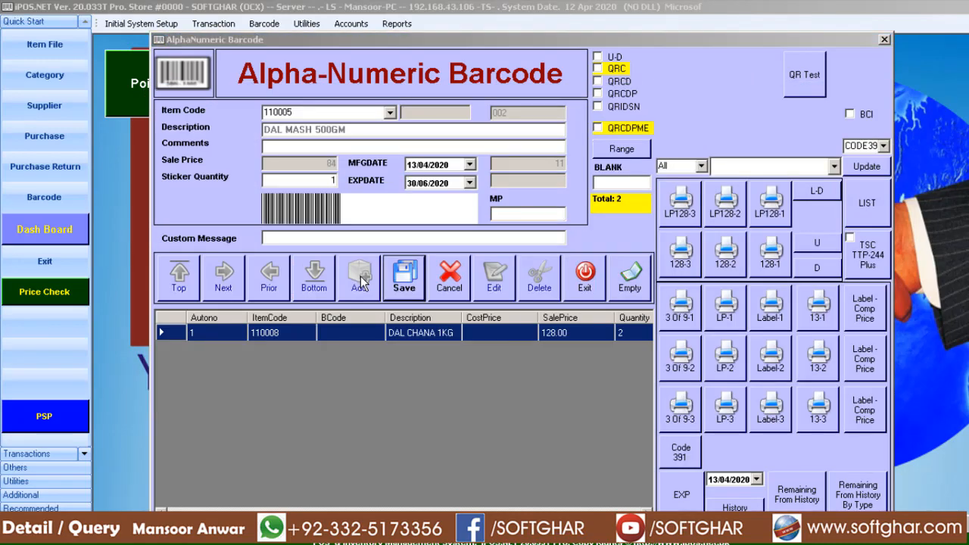
key("Return")
key("Return")
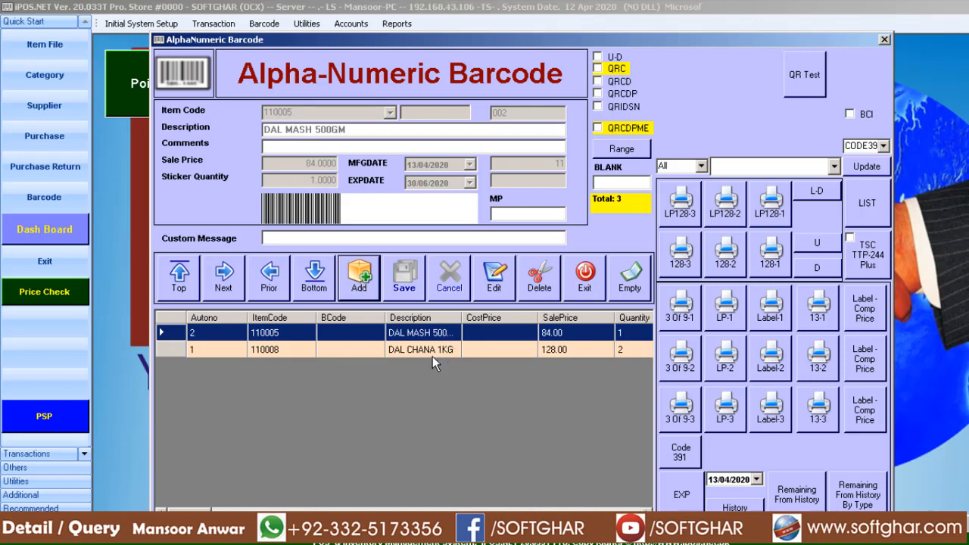
Send the listed barcode stickers to the TSC TTP-244 Plus label printer using the TSC print option.
left_click(875, 267)
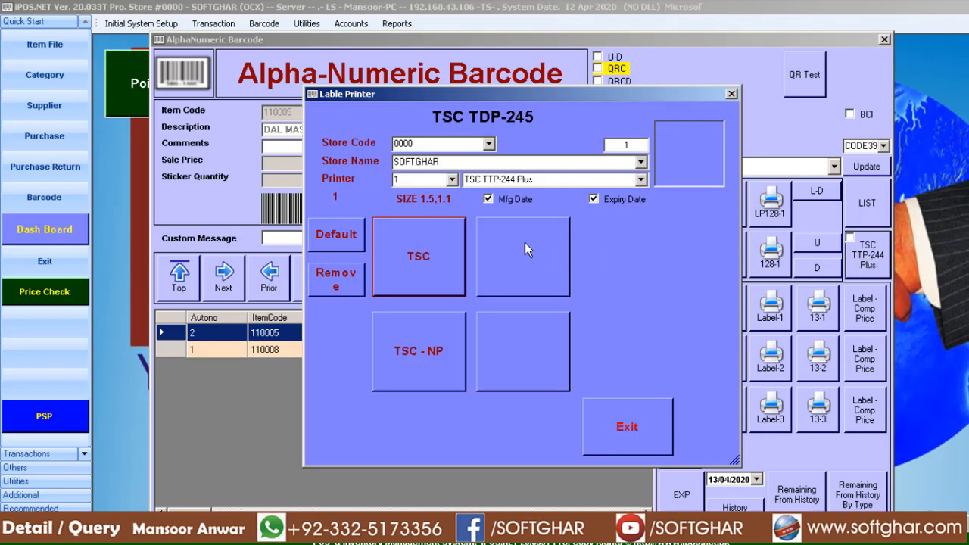
left_click(426, 261)
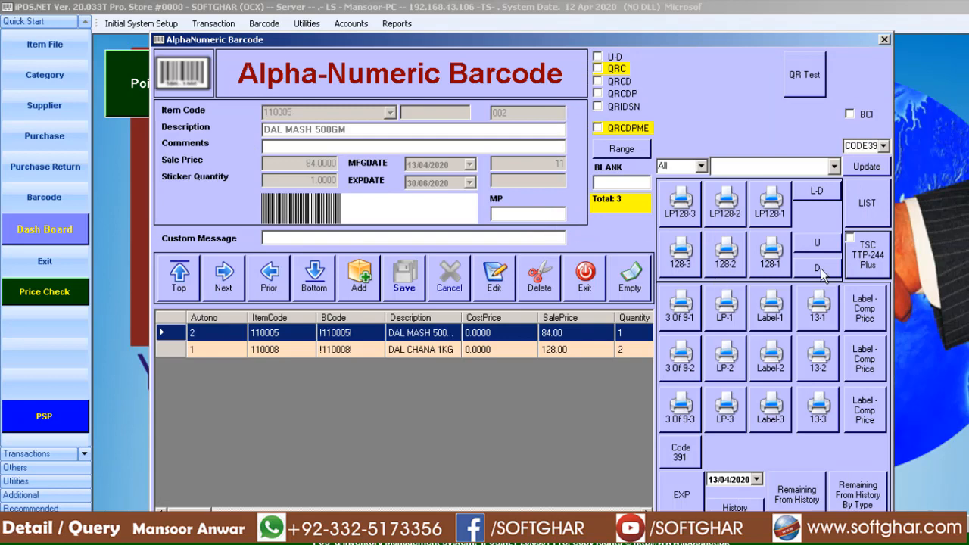
Copy the label printer name TSC TTP-244 Plus and try to rename the Windows printer TSC TTP-244 Pro with it.
left_click(870, 261)
right_click(474, 180)
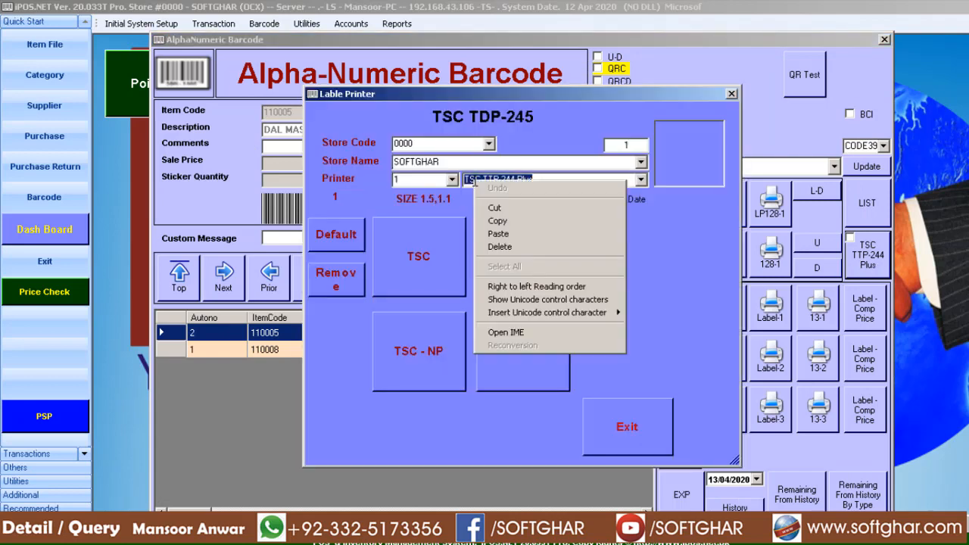
left_click(521, 221)
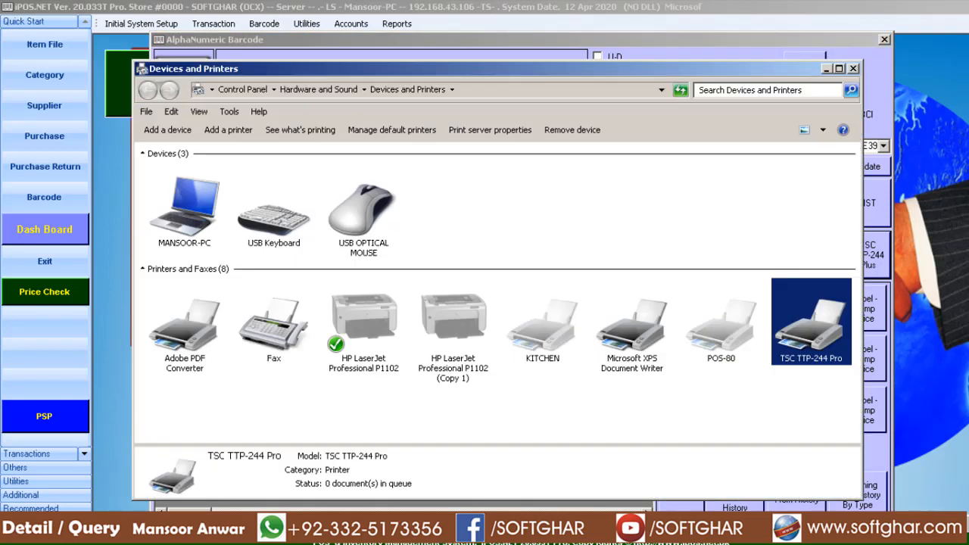
right_click(799, 336)
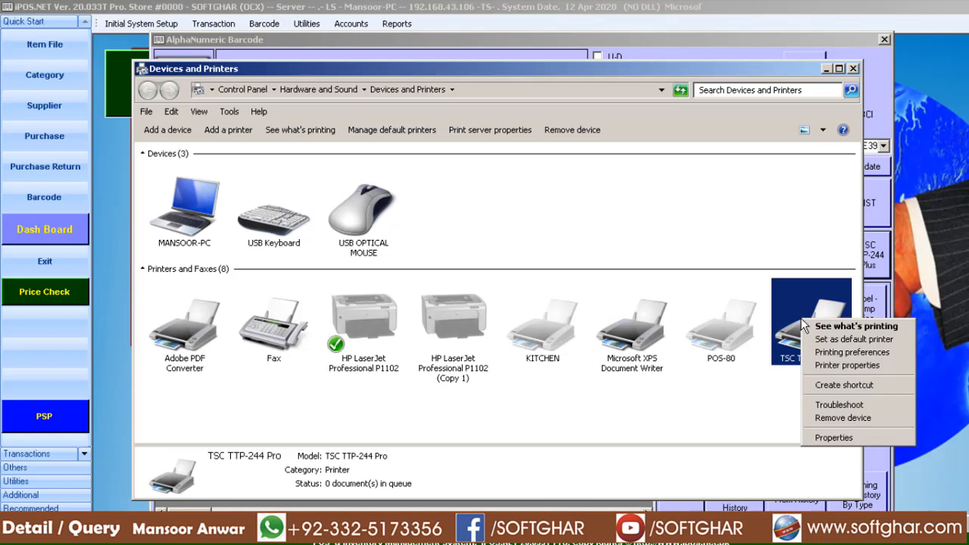
left_click(831, 366)
right_click(811, 229)
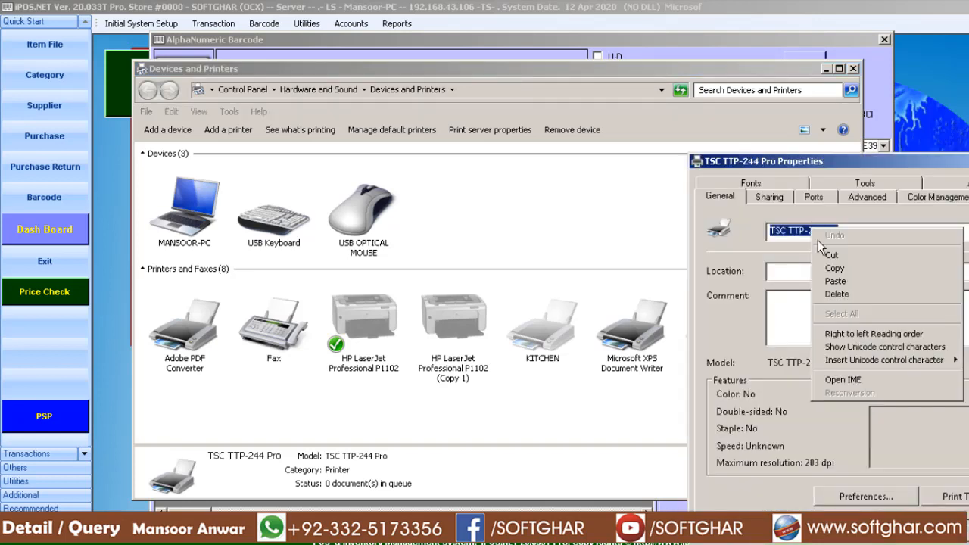
left_click(846, 284)
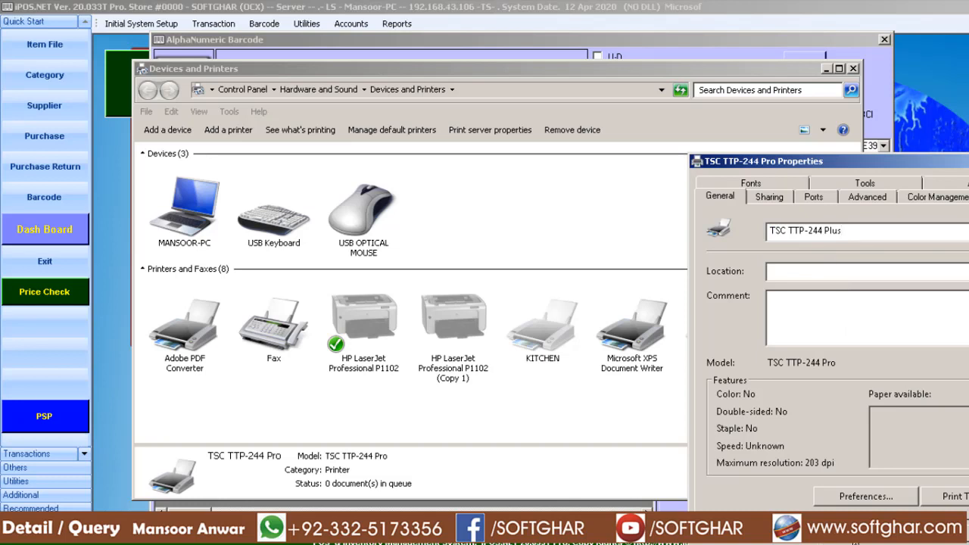
left_click(860, 529)
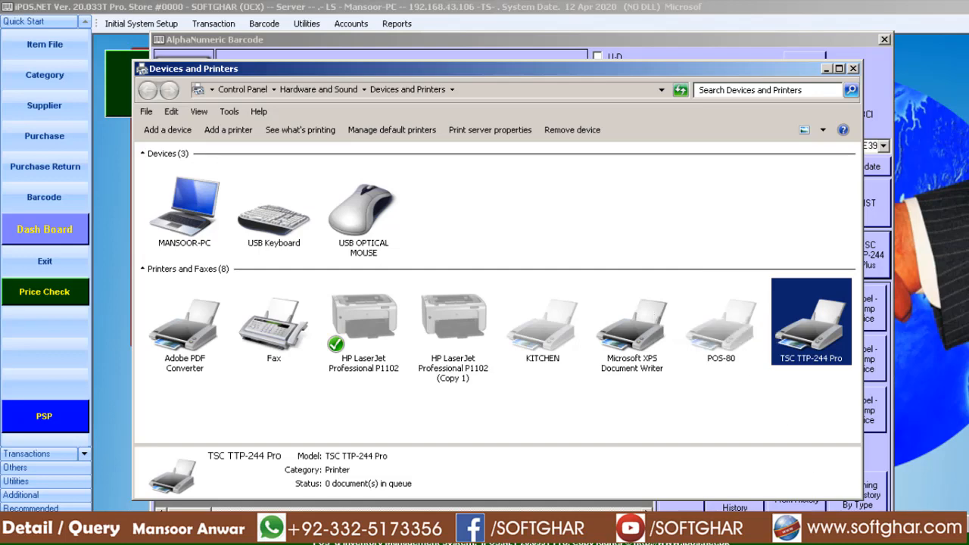
Switch to the TSC Barcode Setting program and select the installed printer TSC TTP-244 Pro for printer ID 1.
left_click(966, 542)
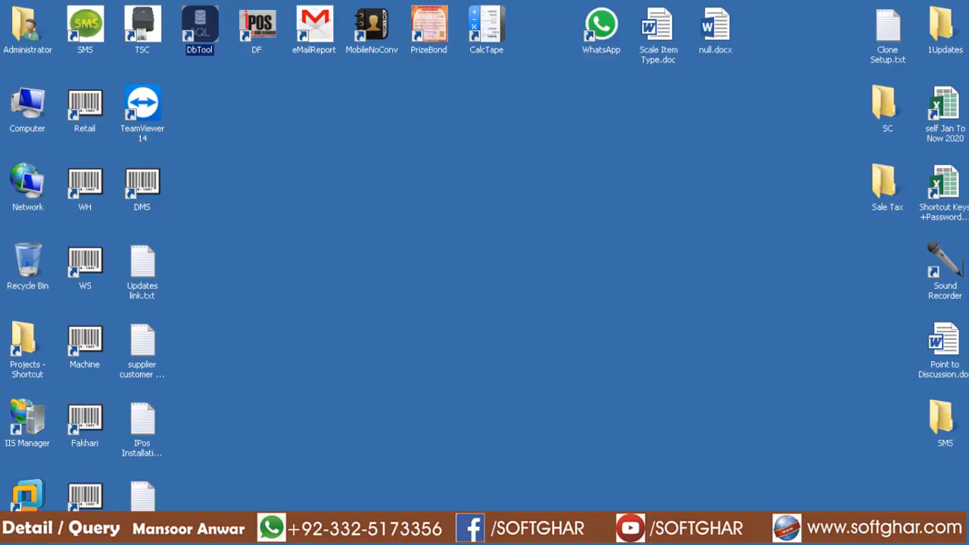
double_click(154, 34)
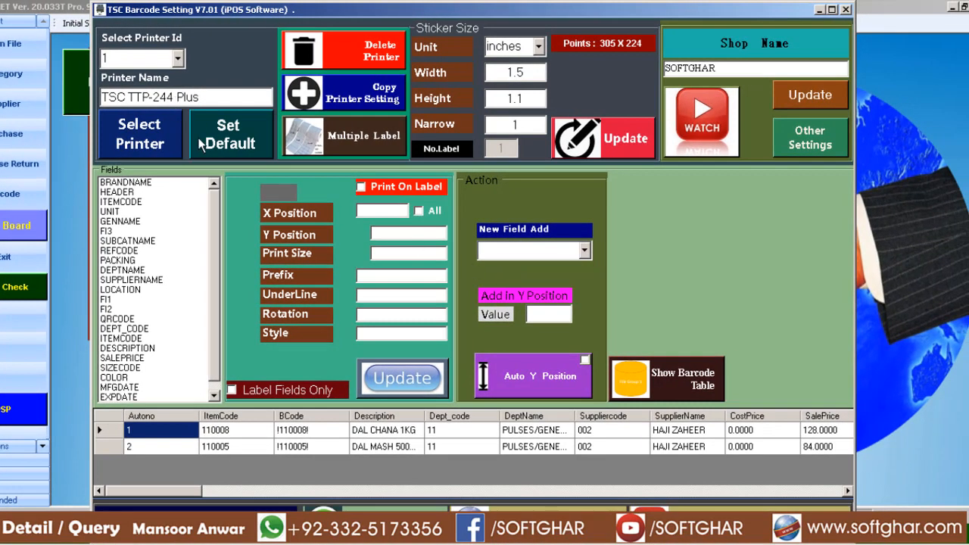
left_click(153, 146)
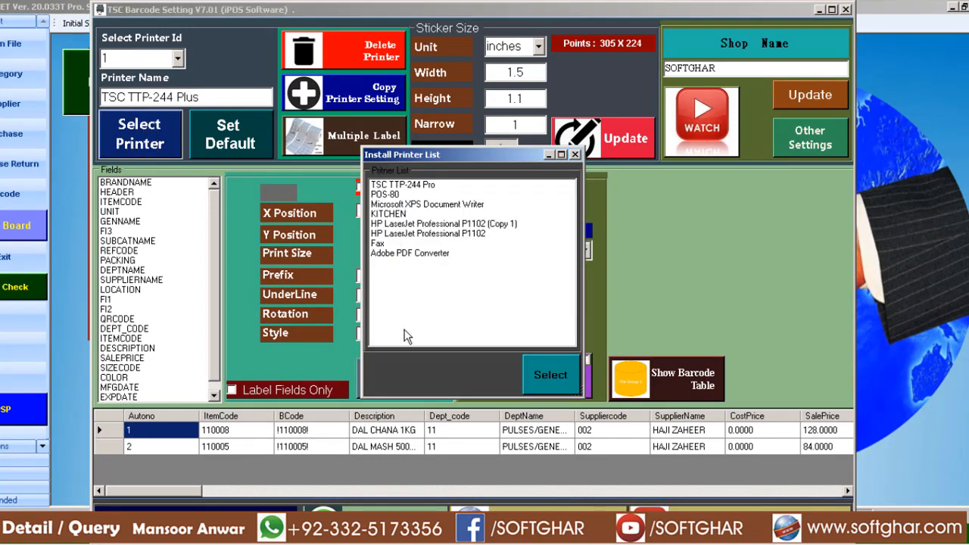
left_click(399, 186)
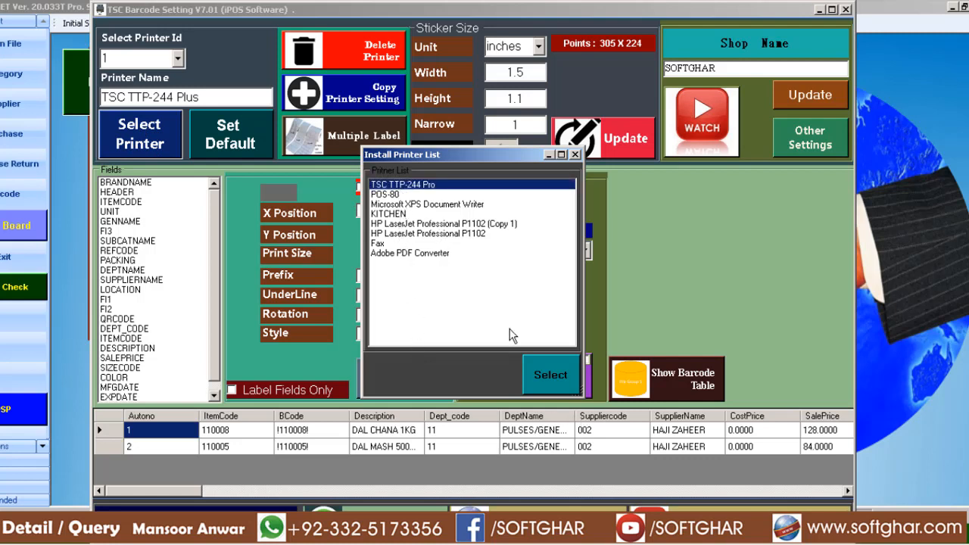
left_click(555, 376)
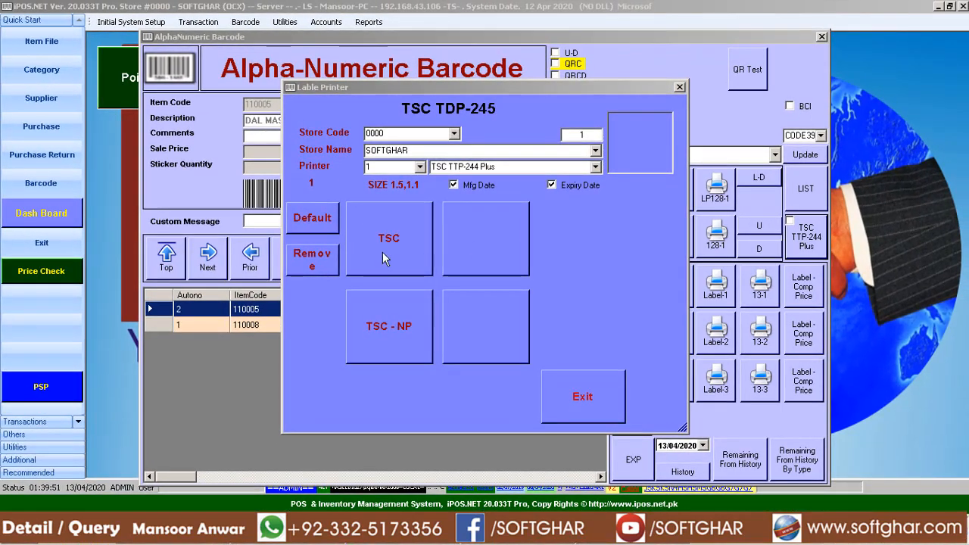
Reopen the label printing dialog in iPOS.NET and print the stickers with the TSC option.
left_click(597, 390)
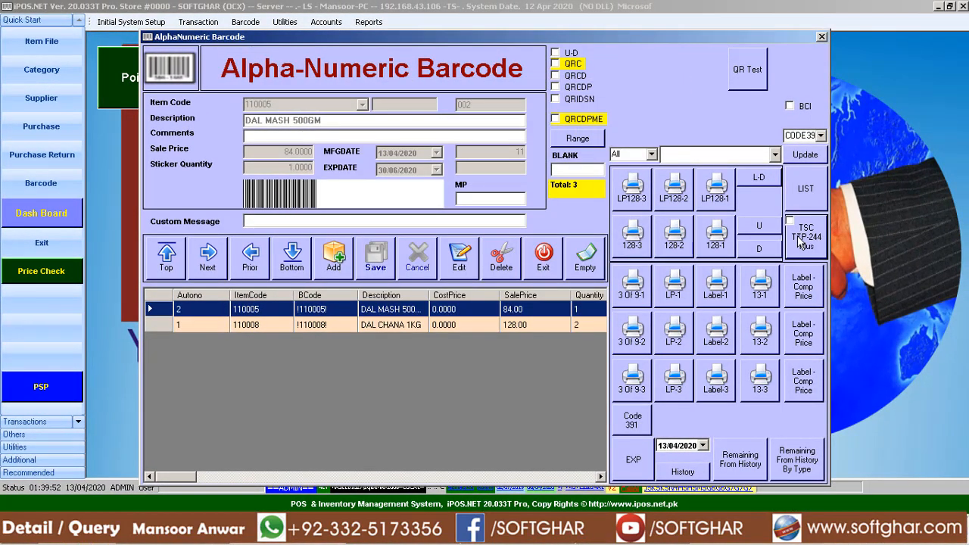
left_click(800, 242)
left_click(402, 239)
Close the Control Panel window with the devices and printers.
mouse_move(507, 542)
right_click(522, 543)
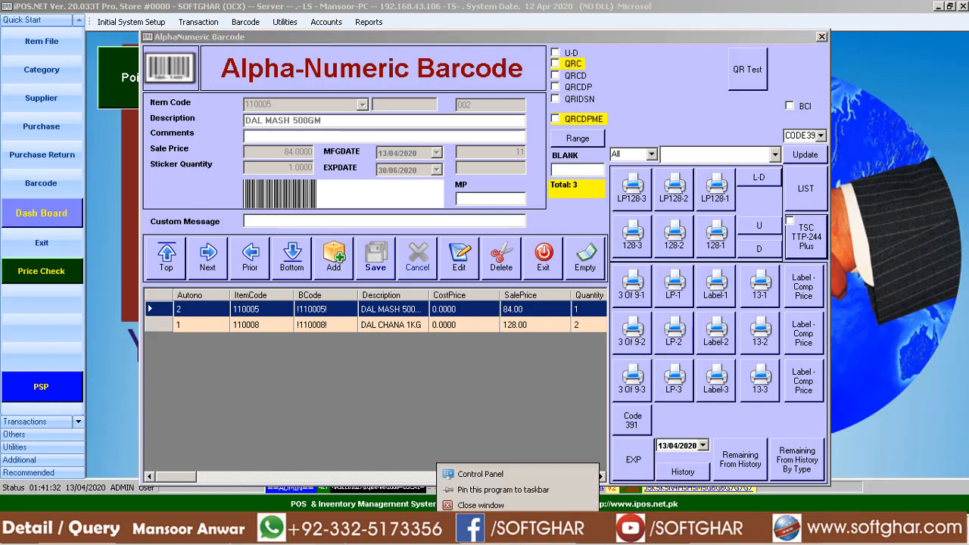
left_click(494, 505)
left_click(303, 543)
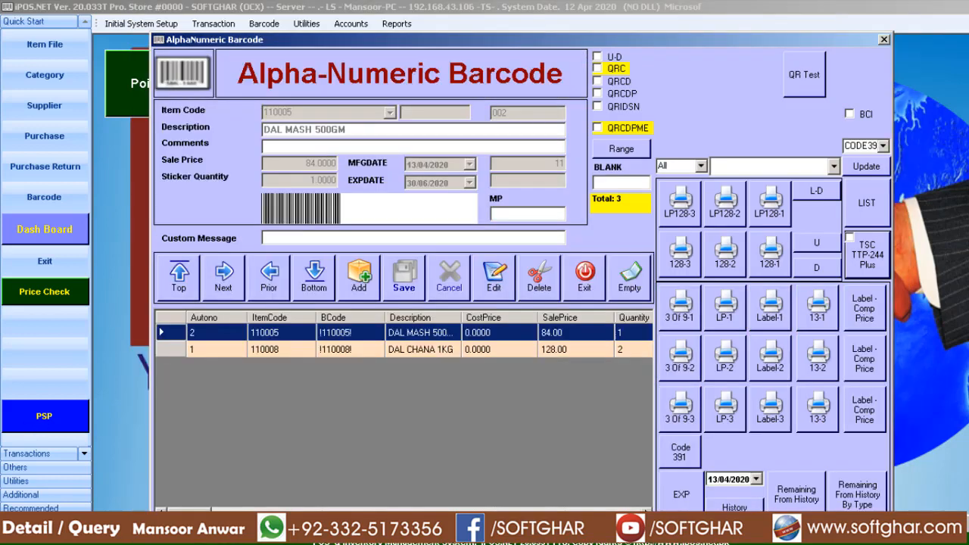
Switch to SQL Server Enterprise Manager and expand the default server's databases.
left_click(18, 534)
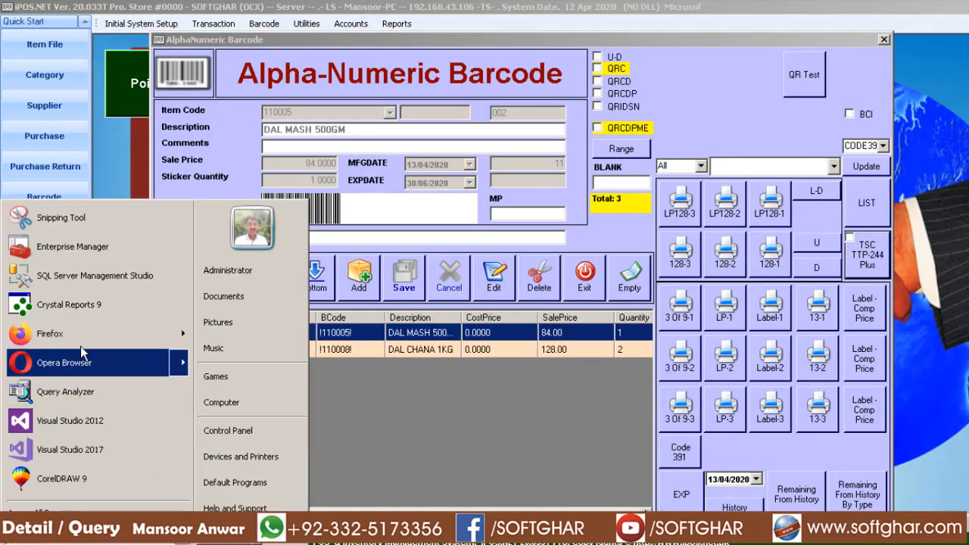
left_click(92, 250)
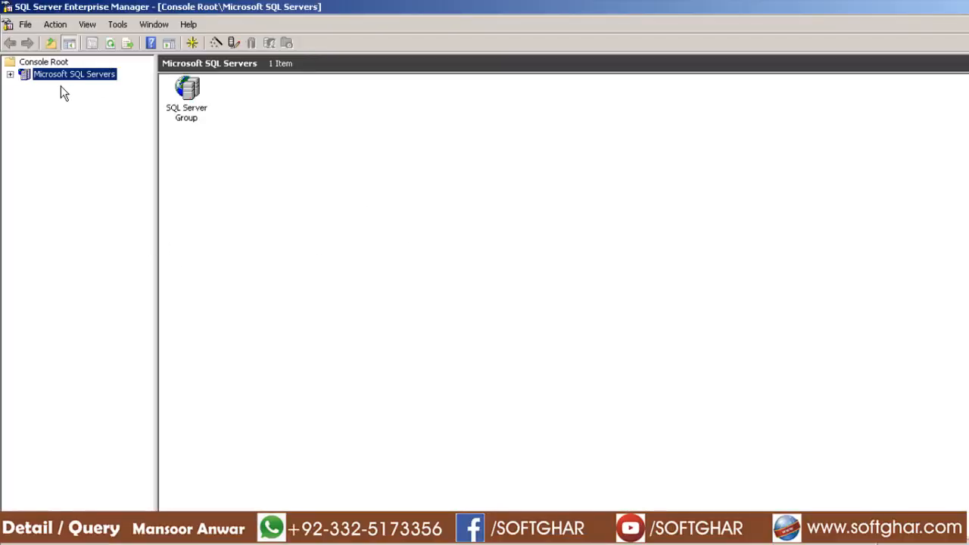
key("Right")
key("Right")
key("Right")
key("Right")
key("Right")
key("Right")
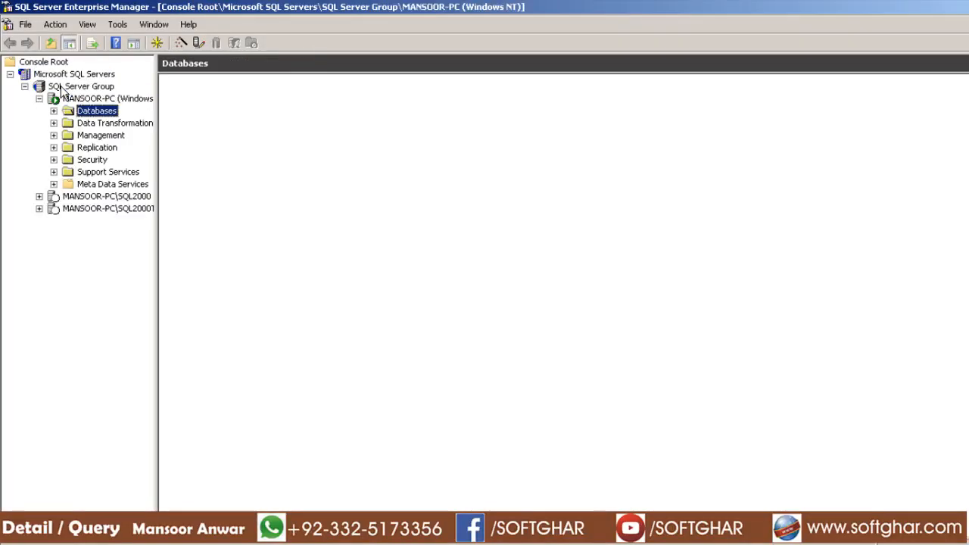
key("Right")
key("Down")
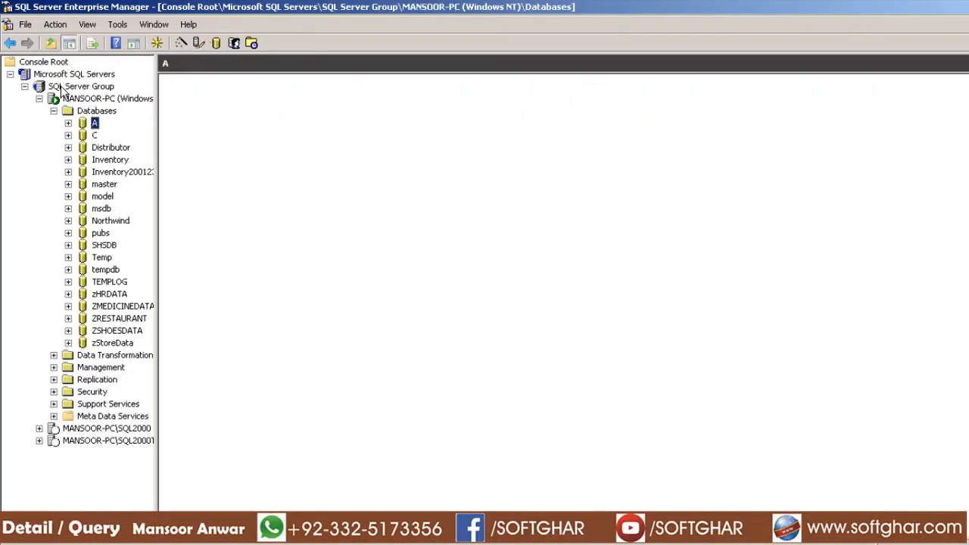
List the tables of the Inventory database and go to those starting with L.
key("Down")
key("Down")
key("Down")
key("Right")
key("Down")
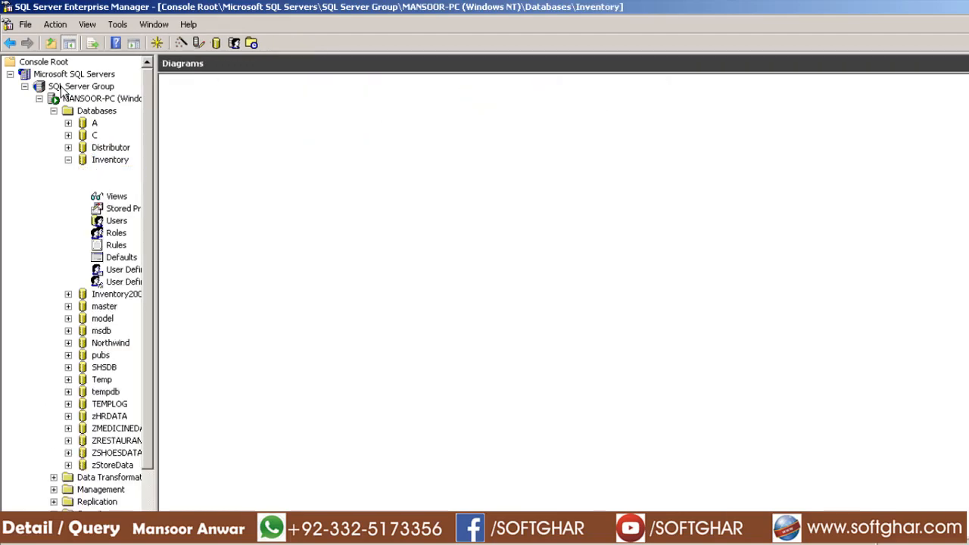
key("Down")
key("l")
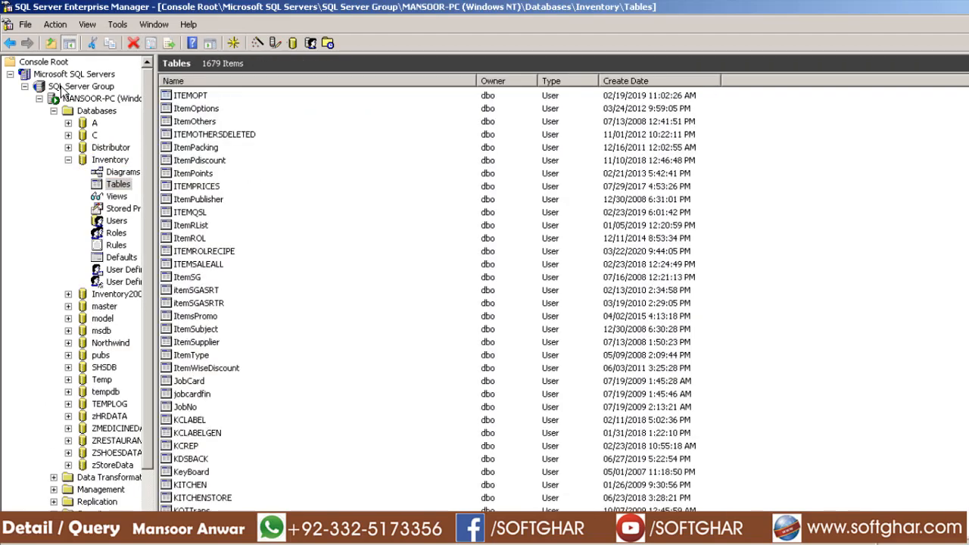
Open the LABELDETAIL table with all its rows returned.
scroll(259, 402, "down", 5)
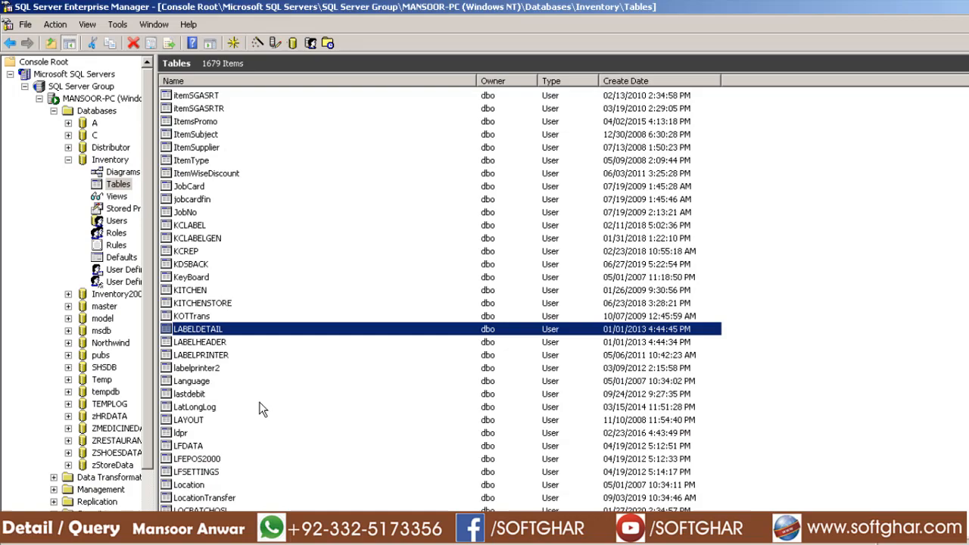
left_click(212, 342)
right_click(209, 331)
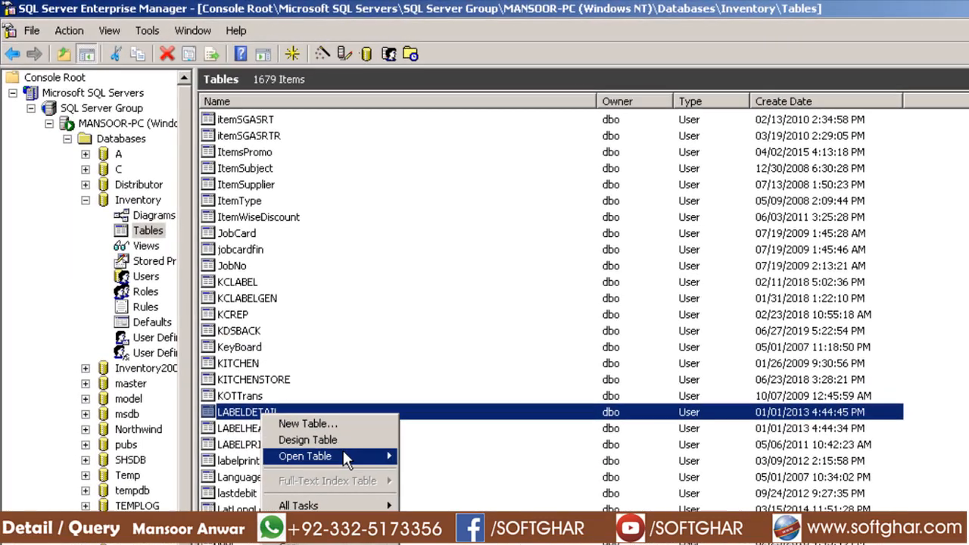
mouse_move(344, 454)
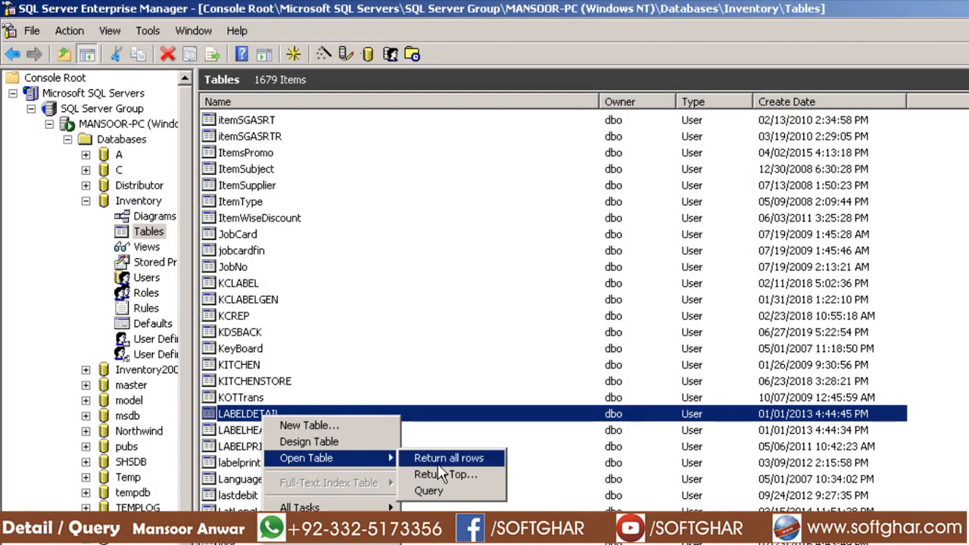
left_click(475, 459)
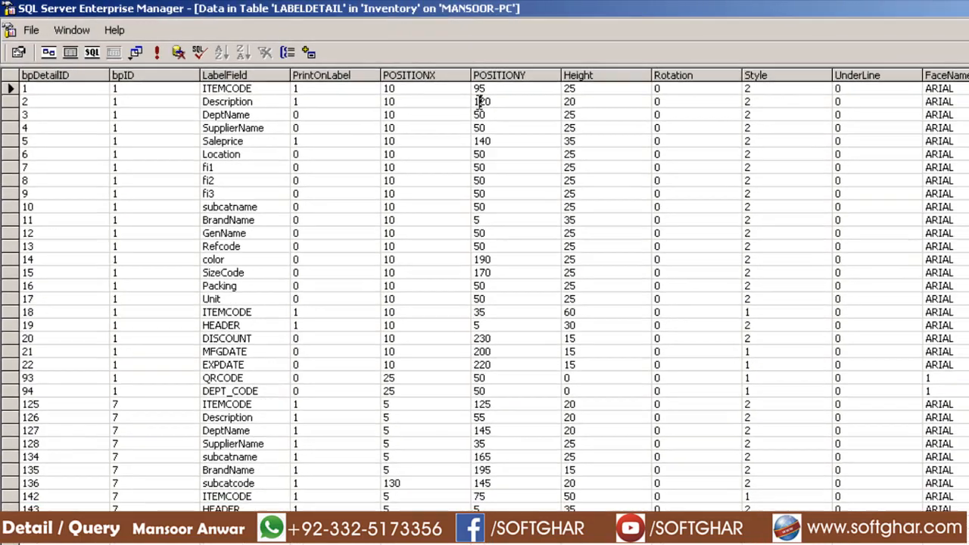
Examine the label field positions in LABELDETAIL, close the table and exit SQL Server Enterprise Manager.
left_click(492, 107)
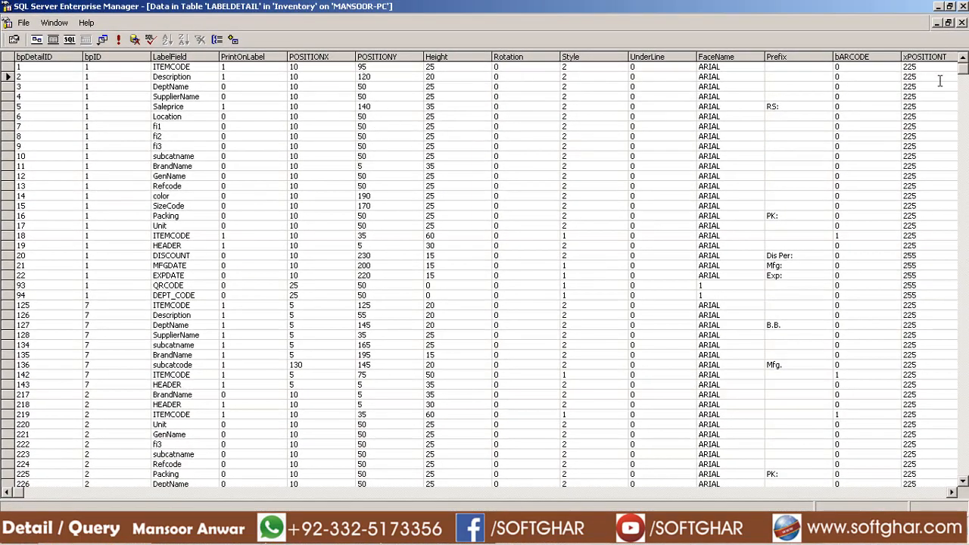
left_click(962, 22)
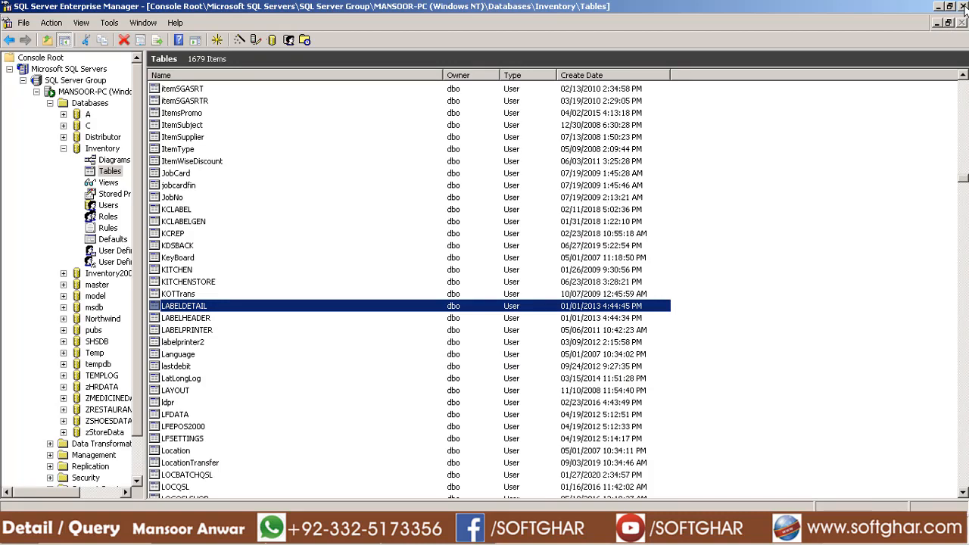
left_click(963, 6)
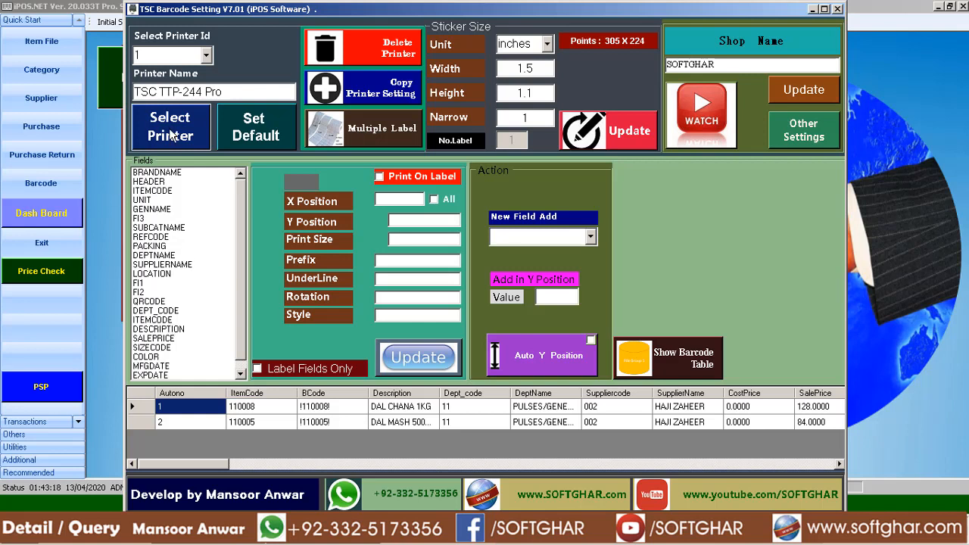
Set printer ID 1 as the default in TSC Barcode Setting and check the printer list in iPOS.NET's label printing dialog.
left_click(244, 136)
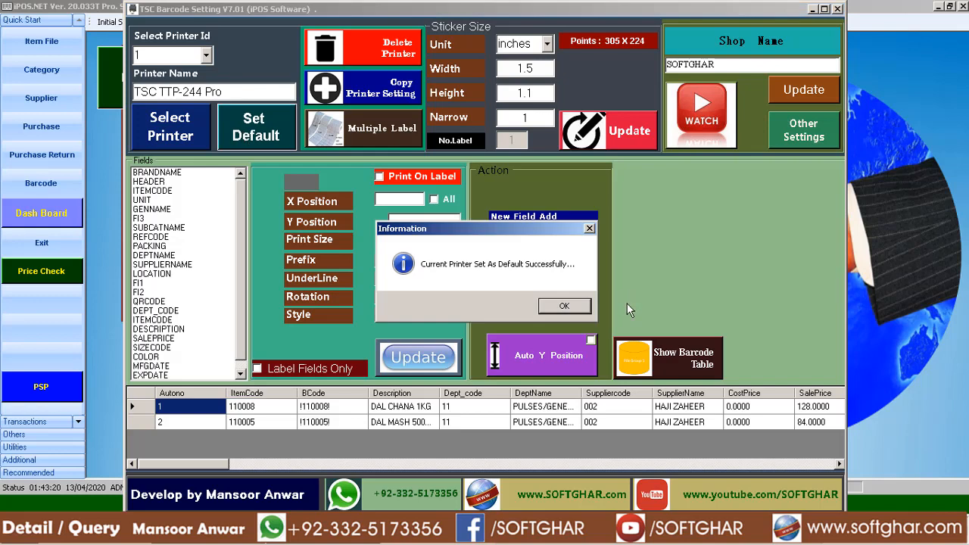
left_click(578, 312)
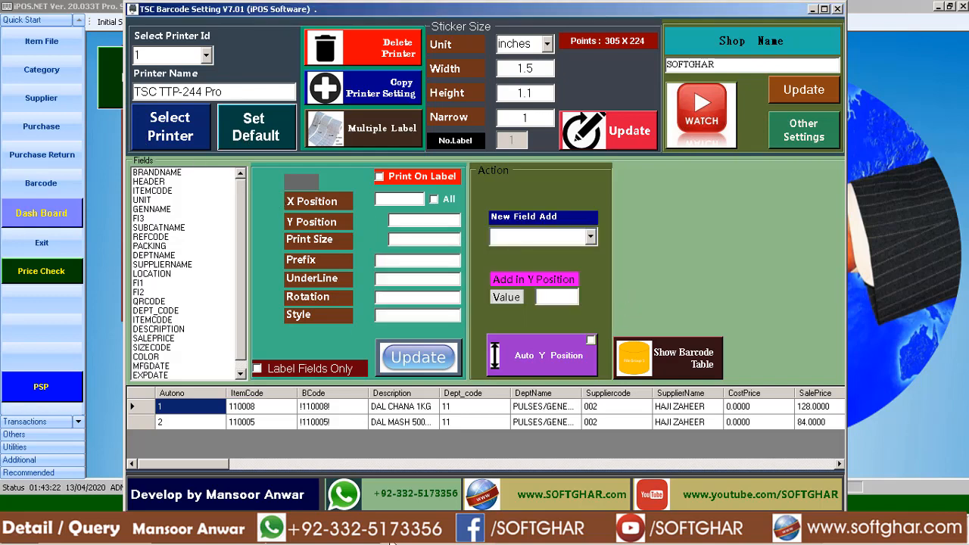
key("Escape")
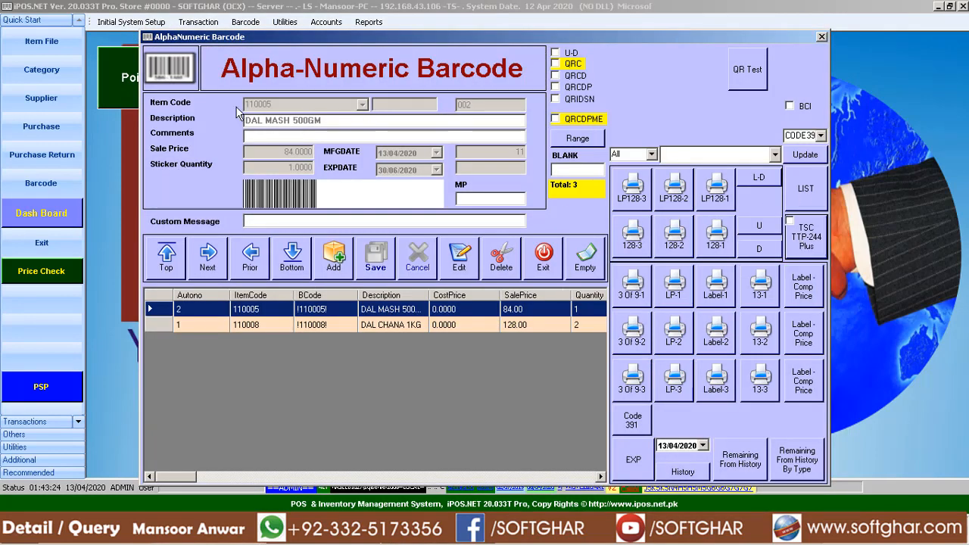
left_click(806, 237)
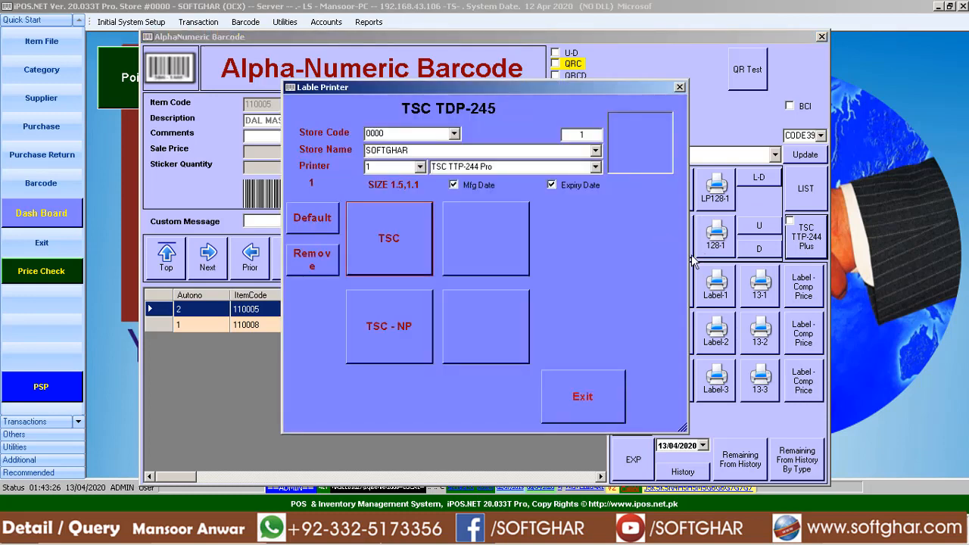
left_click(420, 168)
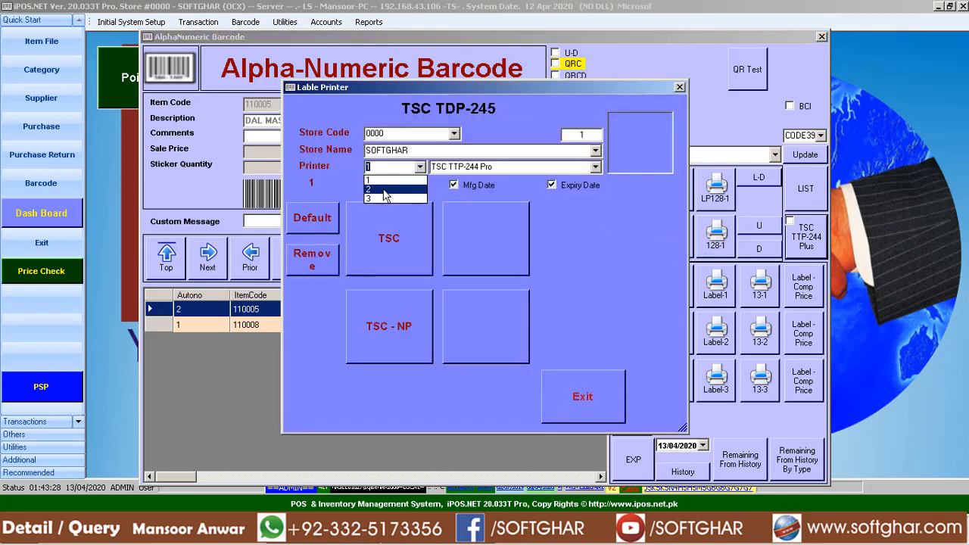
Switch to TSC Barcode Setting and set printer ID 2, TSC TTP-244 Plus, as the default printer.
left_click(484, 531)
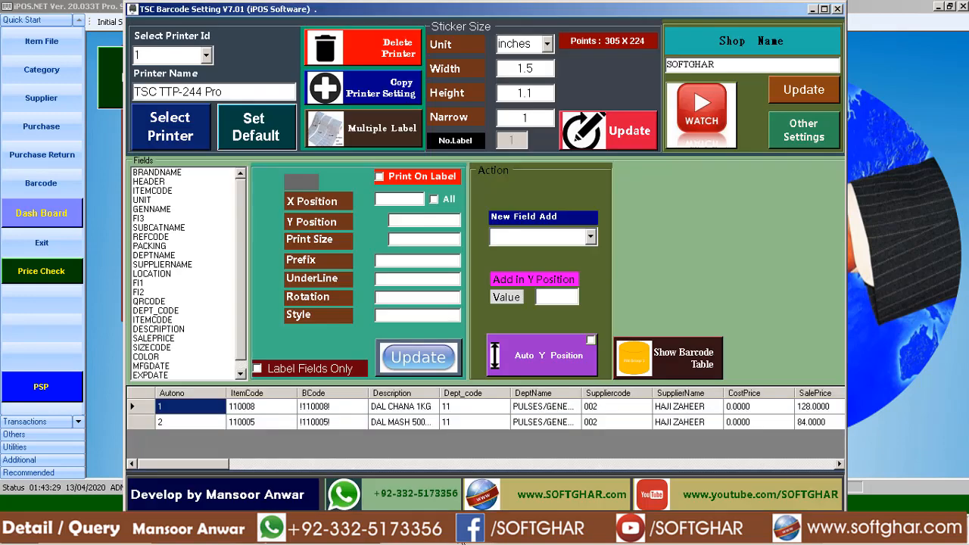
left_click(206, 58)
left_click(170, 89)
left_click(255, 127)
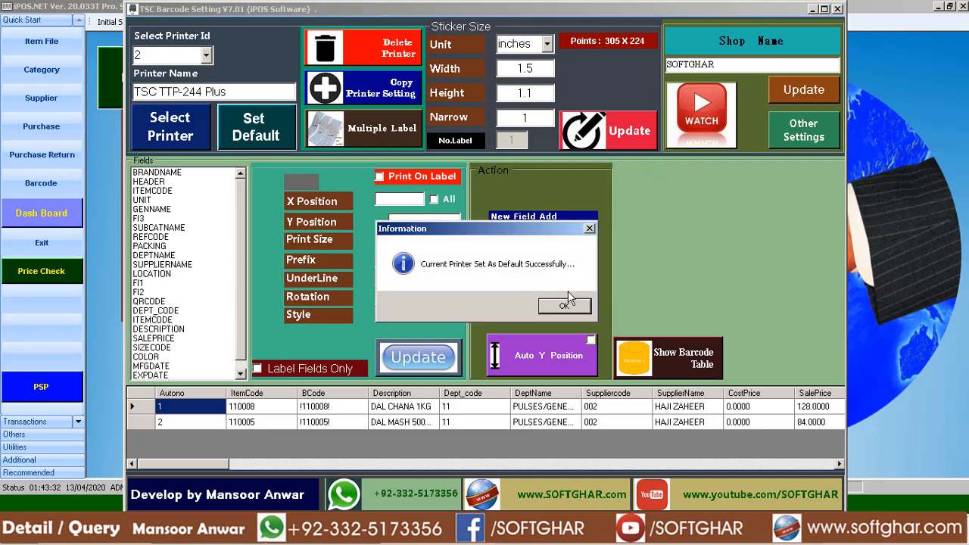
left_click(564, 306)
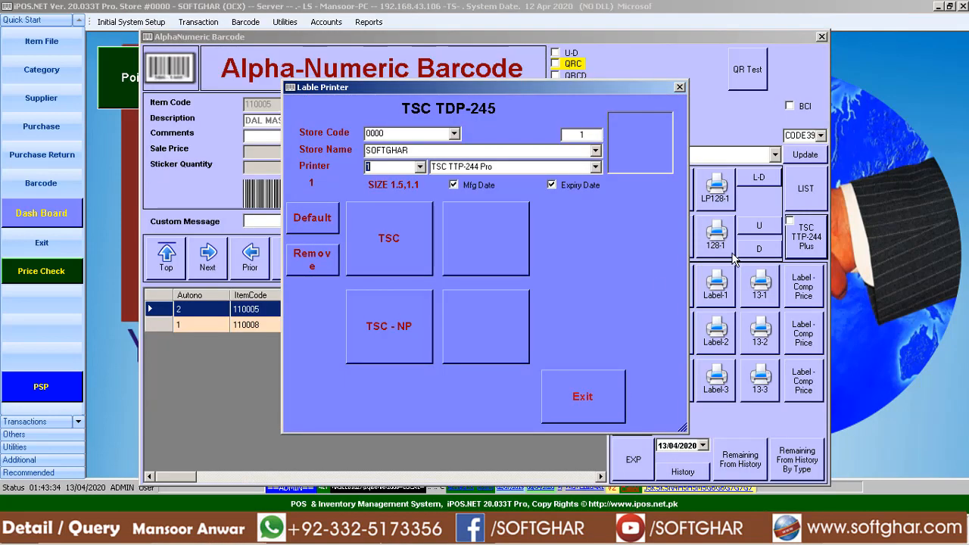
Switch to iPOS.NET, reopen the label printing dialog and try to print the stickers with the TSC option.
left_click(557, 384)
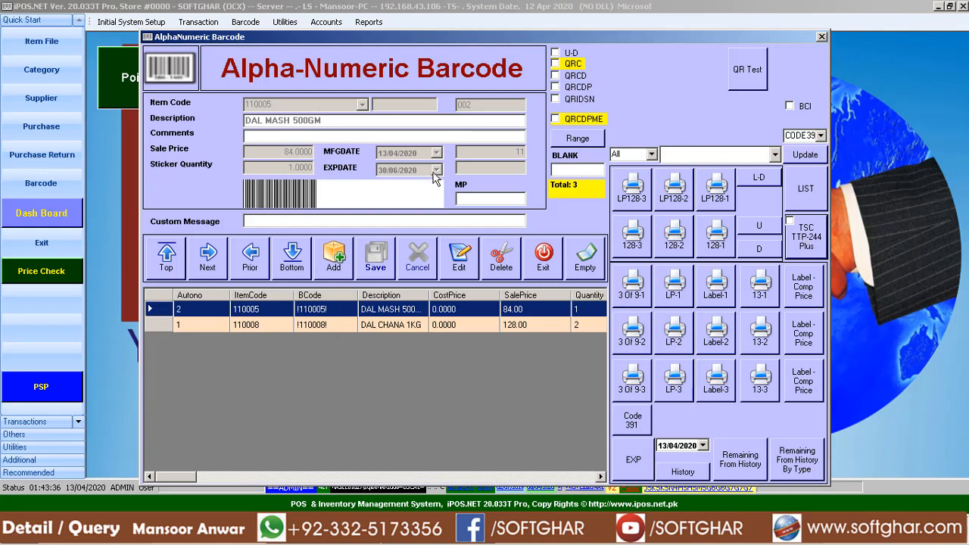
key("Return")
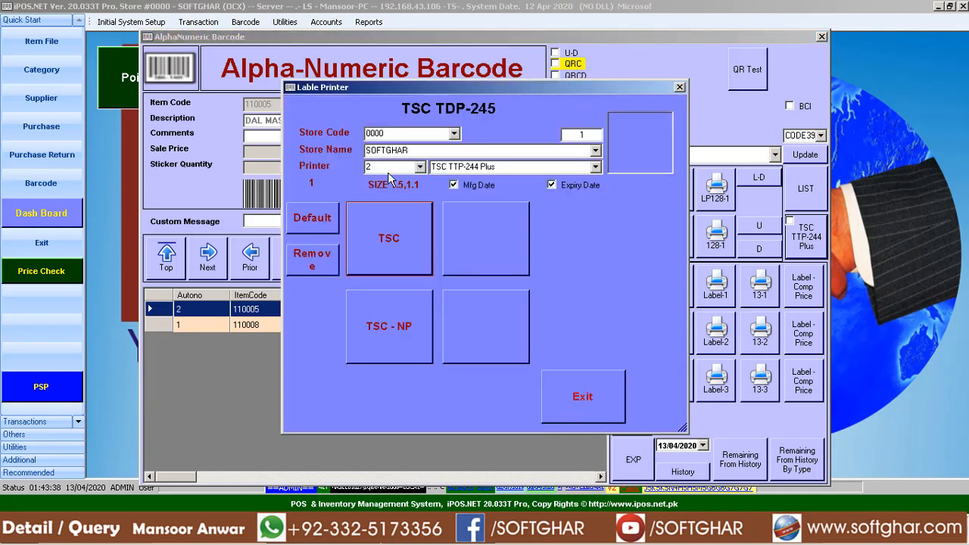
left_click(401, 251)
left_click(535, 311)
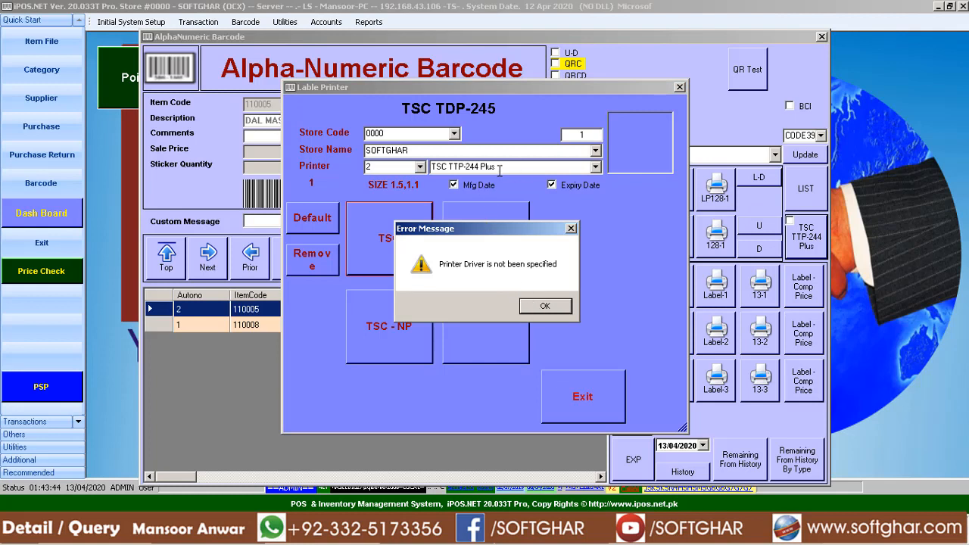
left_click(550, 309)
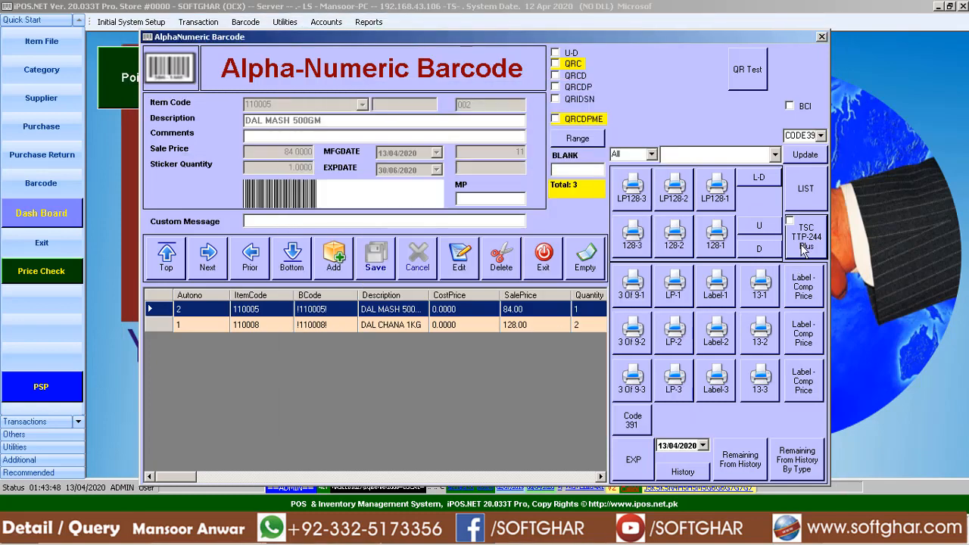
Try to make printer 3 the default from the label printing dialog and exit the dialog.
left_click(804, 252)
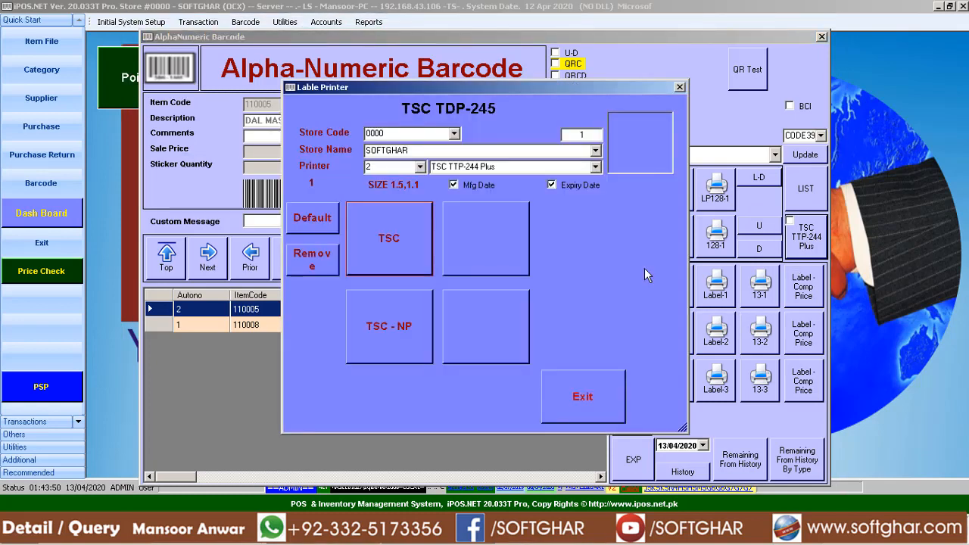
left_click(419, 167)
left_click(376, 199)
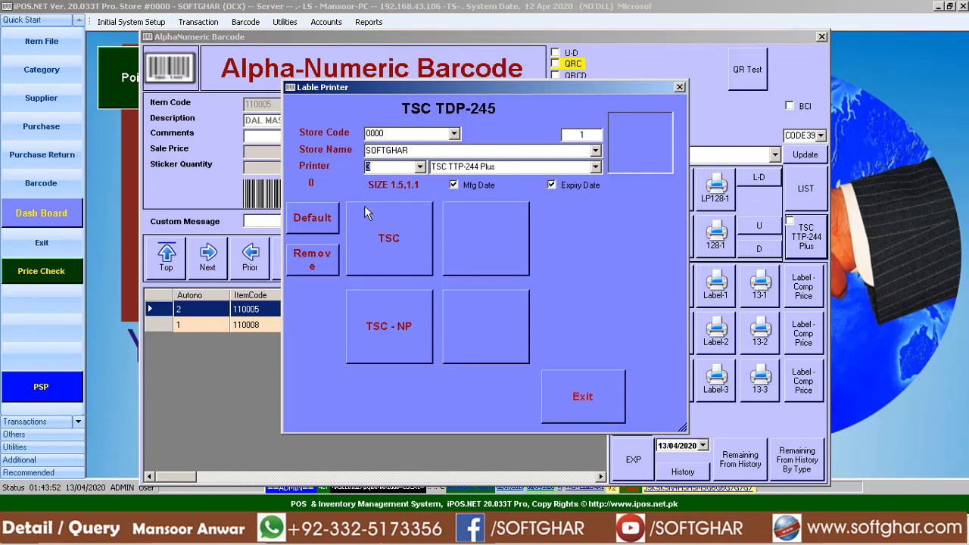
left_click(317, 225)
left_click(512, 303)
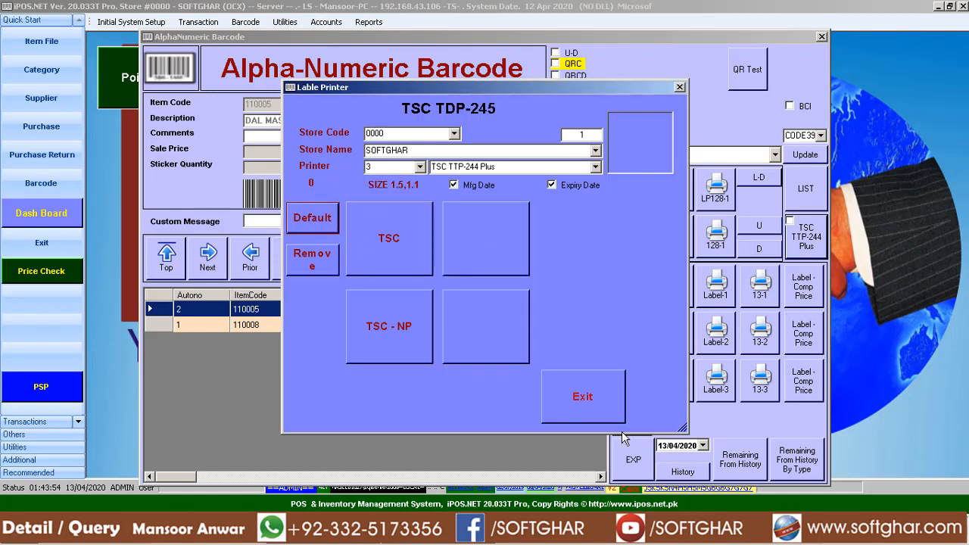
left_click(603, 408)
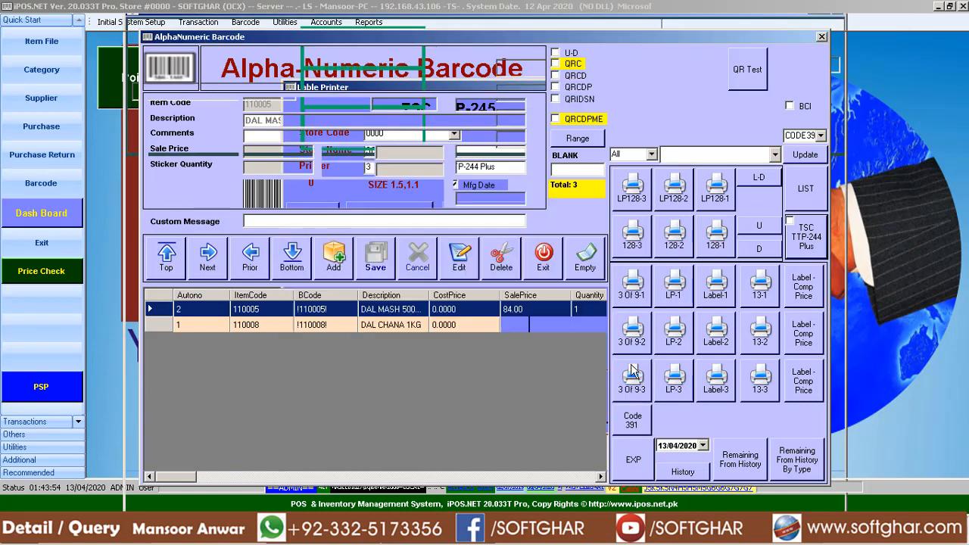
Reopen the label printing dialog, check the default printer and the printer list, and exit.
left_click(818, 249)
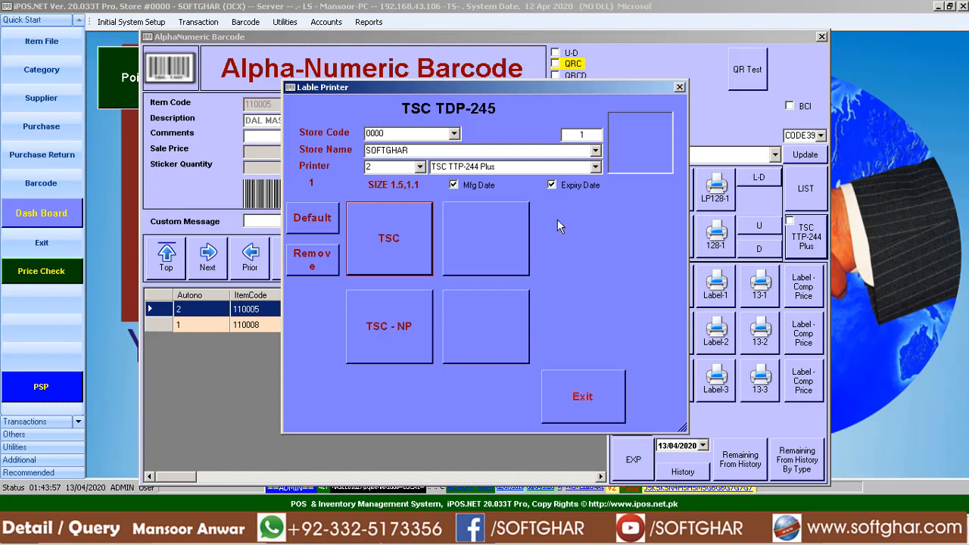
left_click(420, 168)
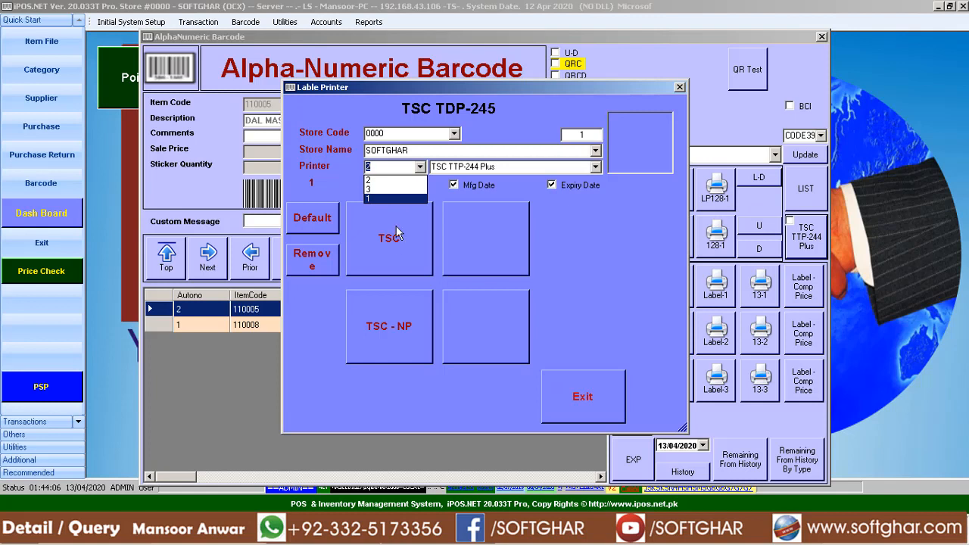
left_click(568, 266)
left_click(574, 404)
Set printer ID 1, TSC TTP-244 Pro, as the default in TSC Barcode Setting and verify it in iPOS.NET's label printing dialog.
left_click(435, 542)
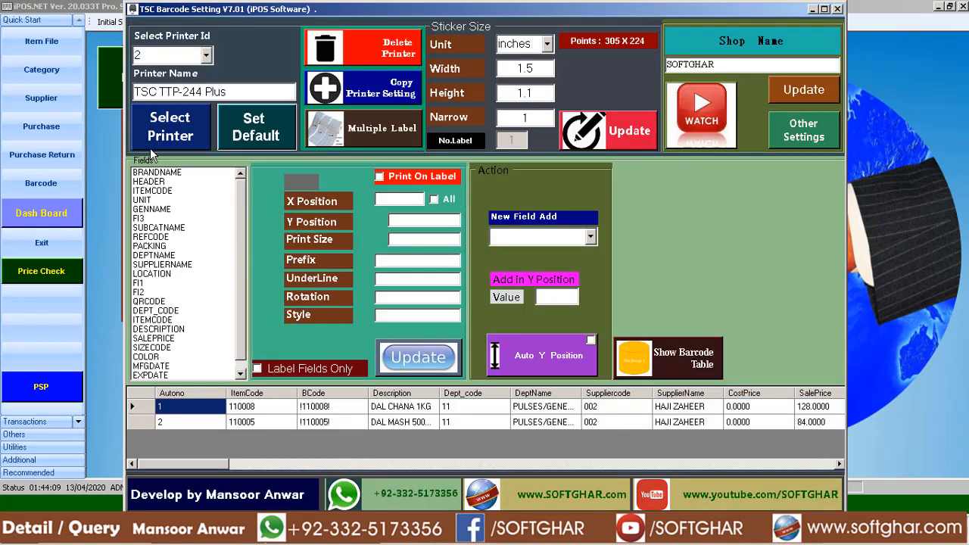
left_click(206, 56)
left_click(160, 72)
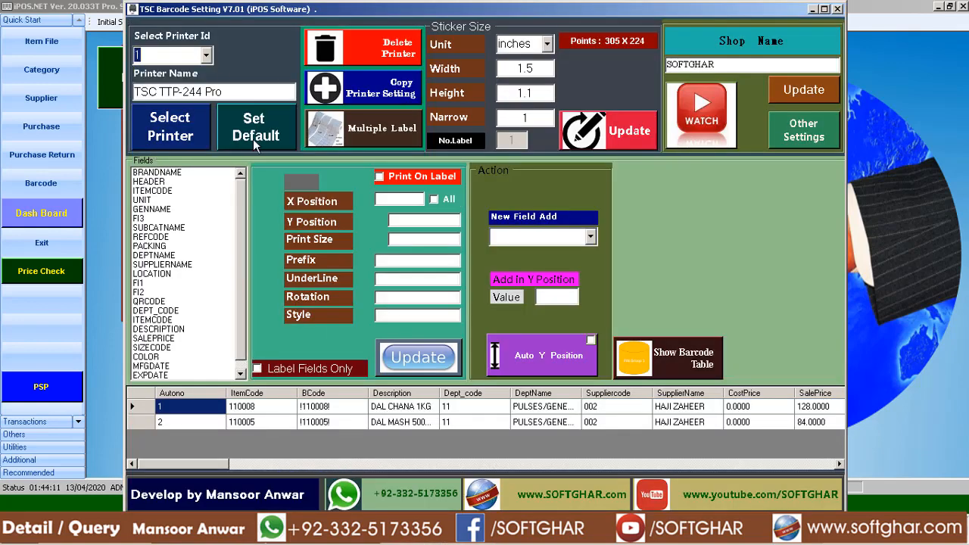
left_click(253, 136)
left_click(560, 306)
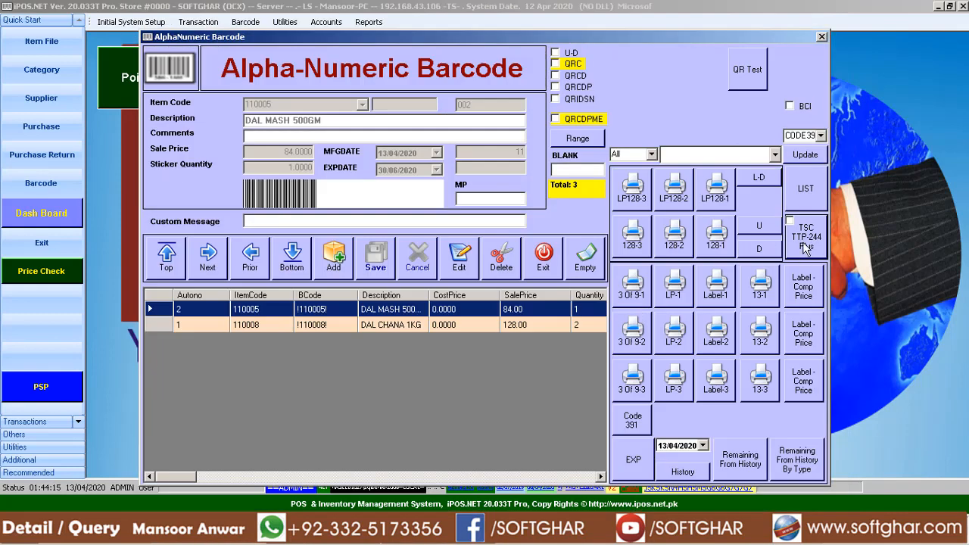
left_click(806, 241)
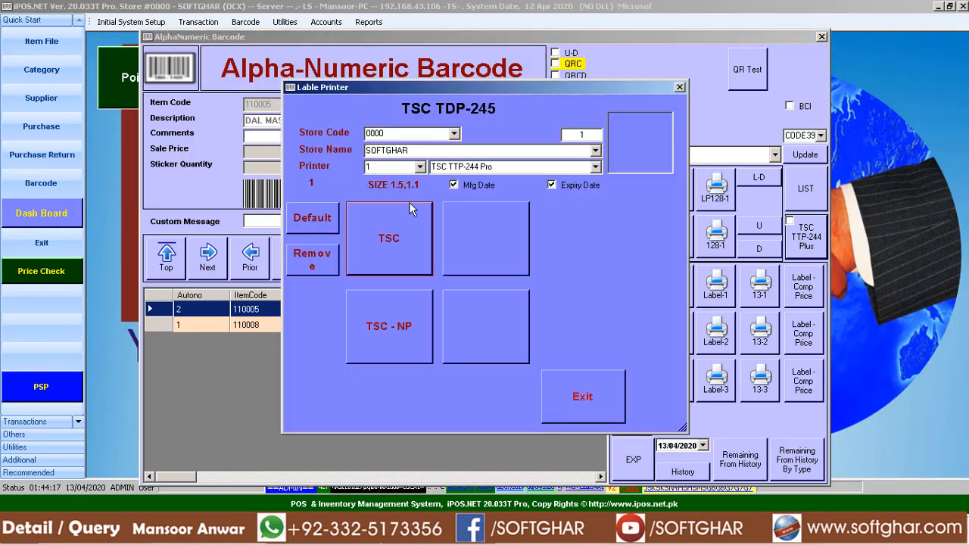
left_click(588, 398)
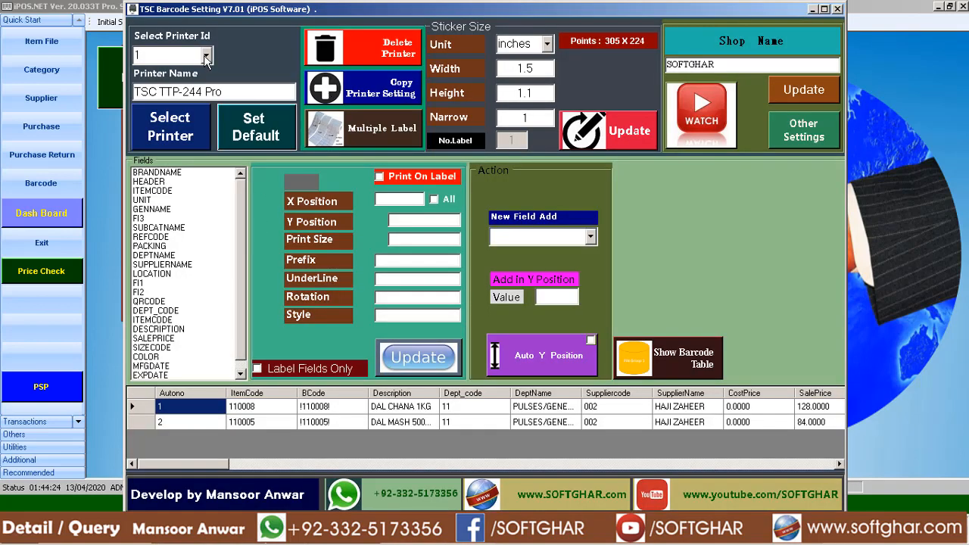
Switch to TSC Barcode Setting and delete the printer with ID 3, confirming the deletion.
left_click(206, 57)
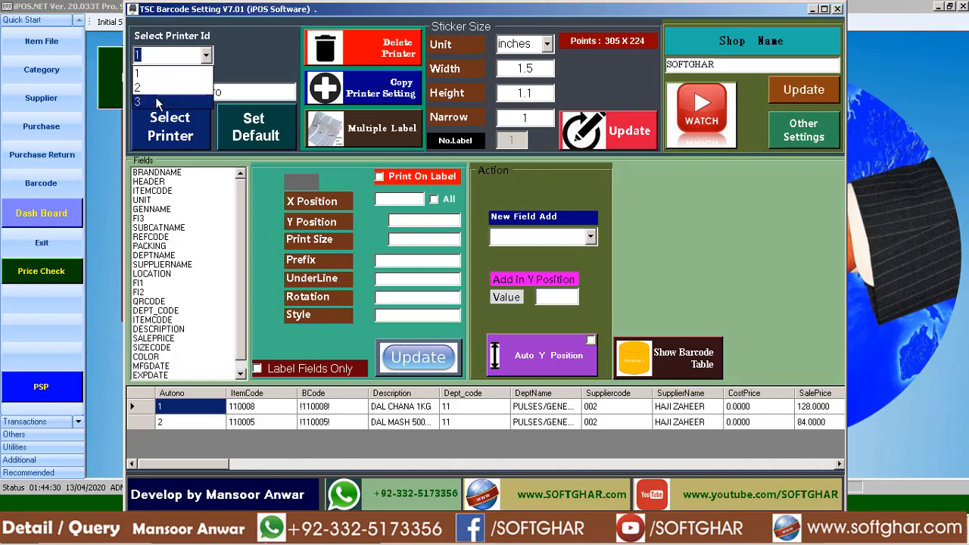
left_click(156, 102)
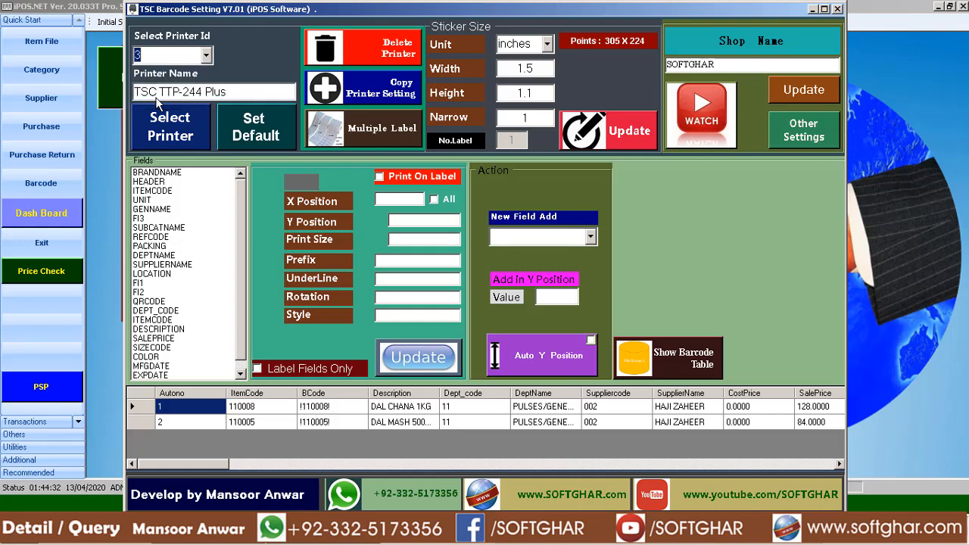
left_click(390, 51)
left_click(507, 305)
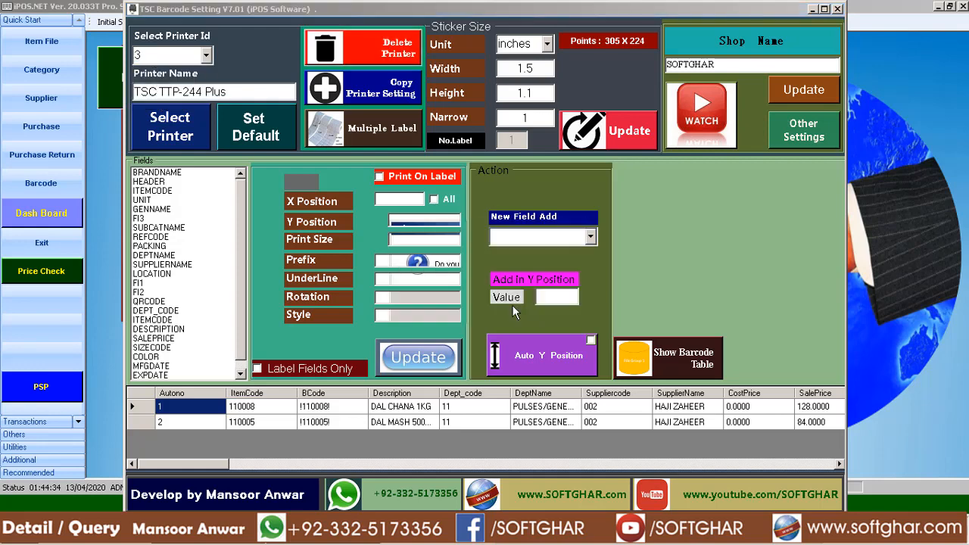
left_click(542, 306)
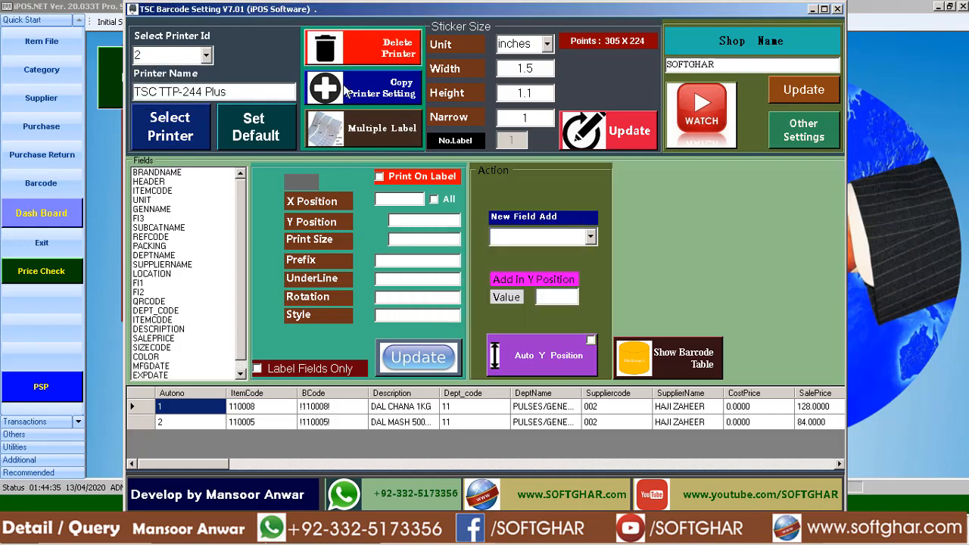
Delete the printer with ID 2, TSC TTP-244 Plus, confirm the deletion, and check the remaining printer IDs.
left_click(392, 48)
left_click(505, 307)
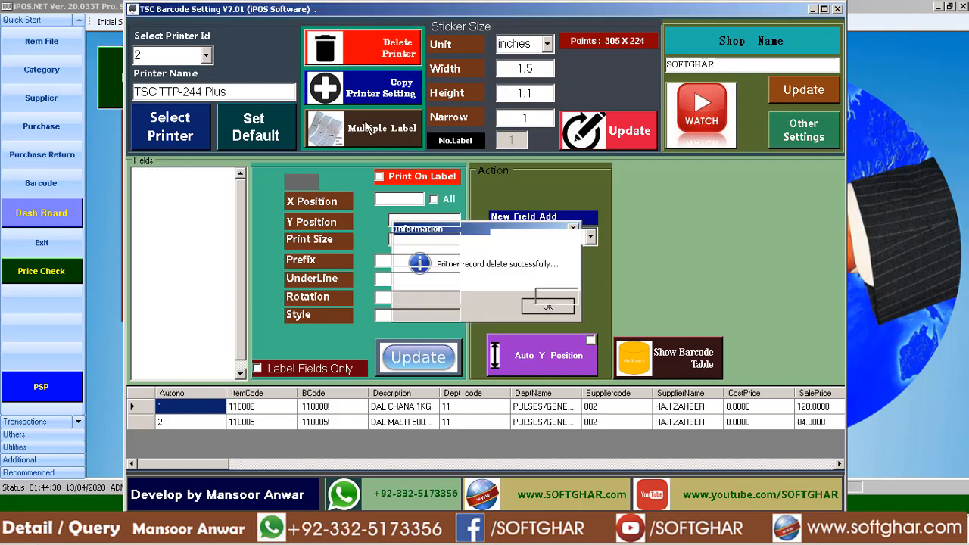
left_click(548, 306)
left_click(381, 62)
left_click(539, 306)
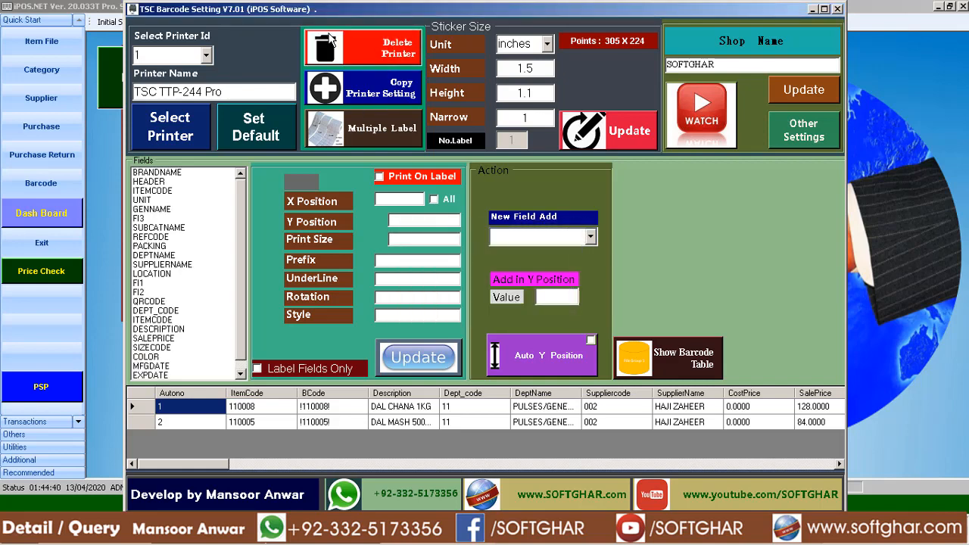
left_click(206, 56)
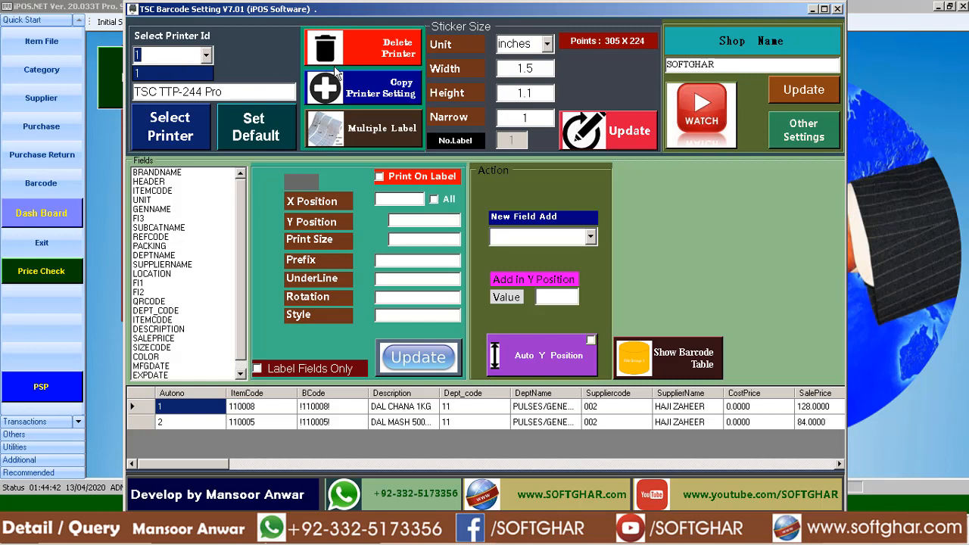
Switch the sticker size unit to mm, check the converted width and height, and return the unit to inches.
left_click(546, 44)
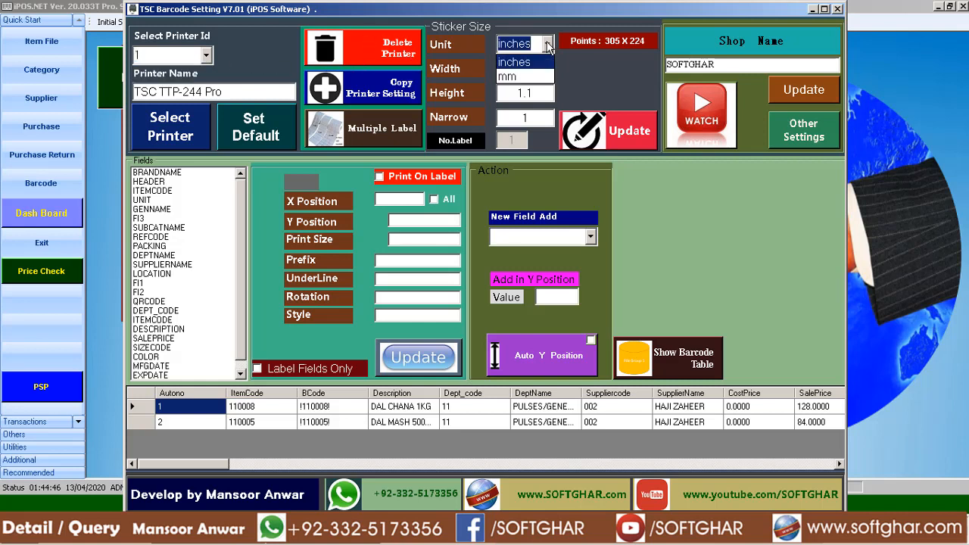
left_click(547, 45)
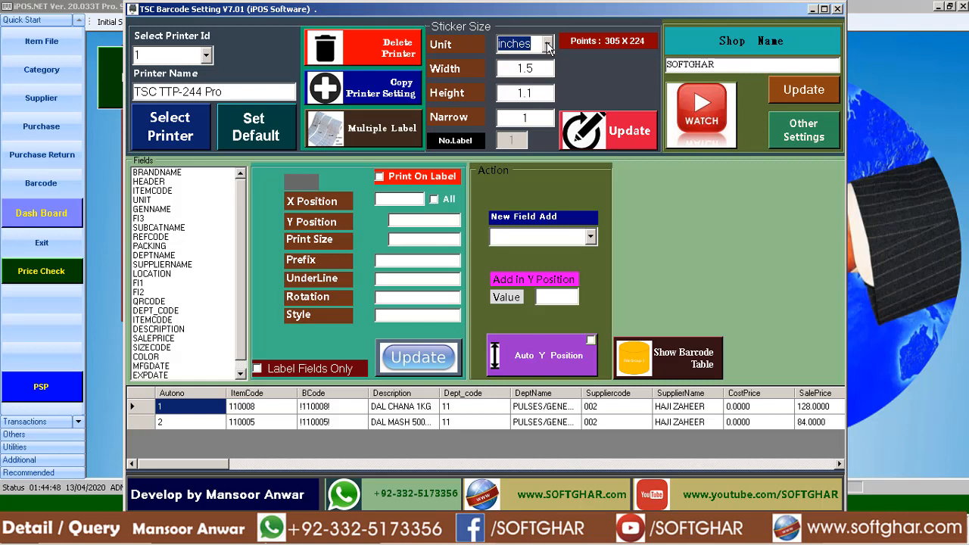
left_click(547, 44)
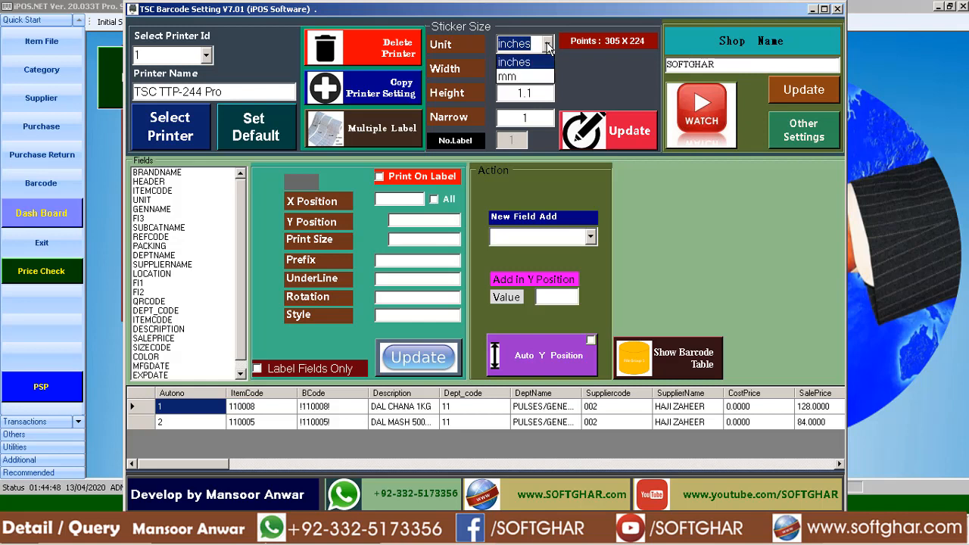
left_click(507, 77)
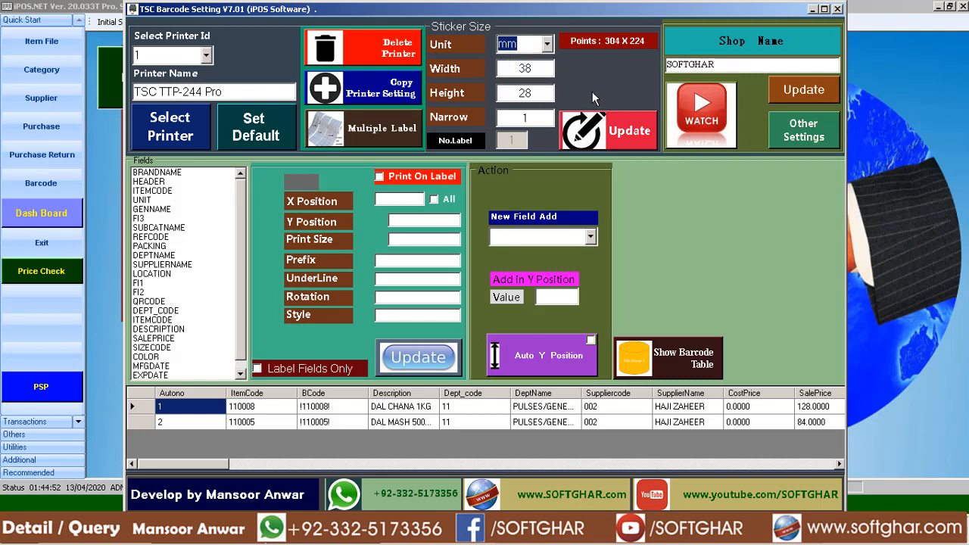
left_click(520, 68)
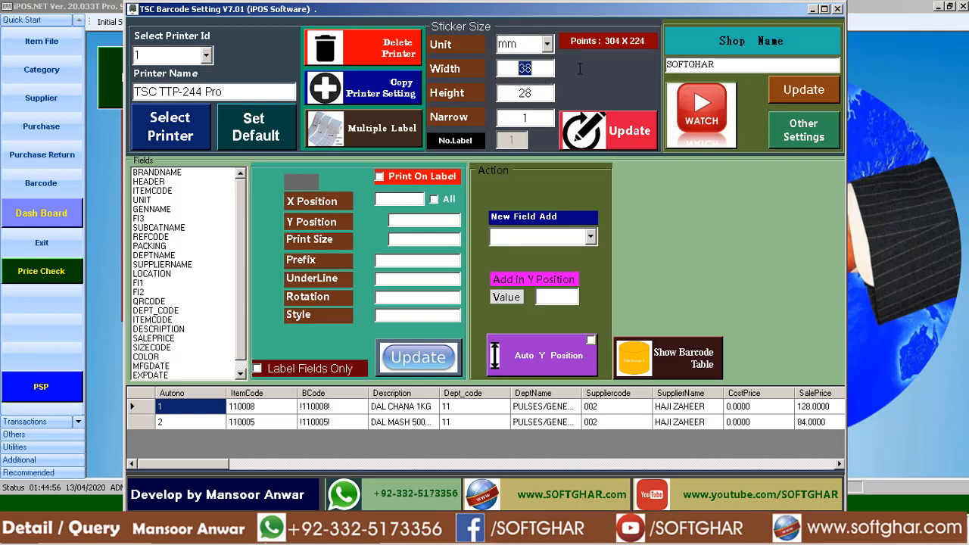
left_click(513, 93)
left_click_drag(513, 93, 555, 92)
left_click(547, 44)
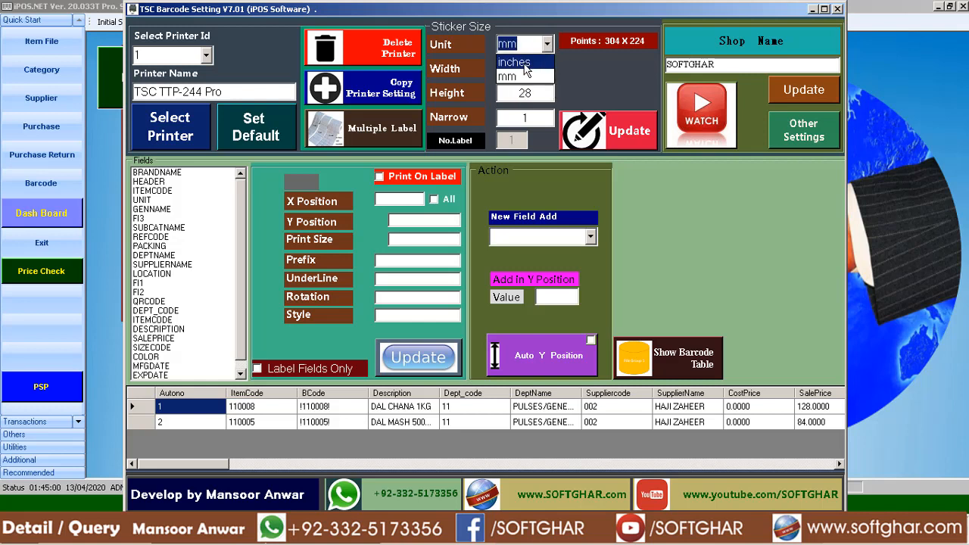
left_click(526, 65)
left_click_drag(509, 69, 564, 69)
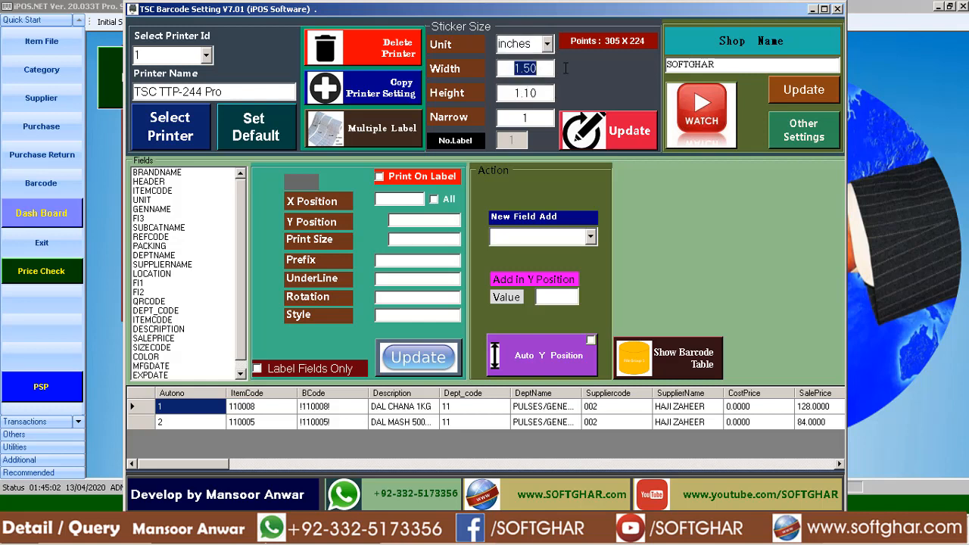
left_click_drag(510, 93, 575, 92)
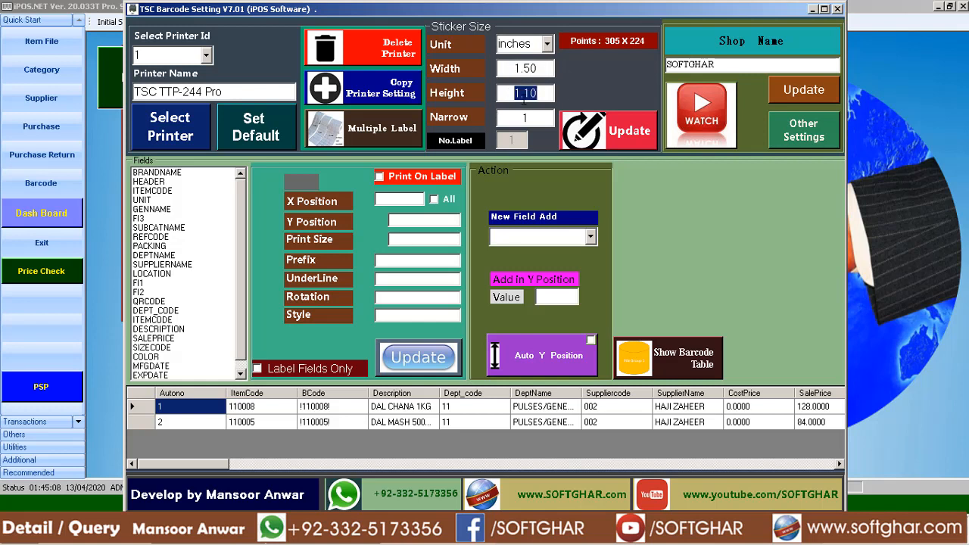
Set the sticker size unit to mm and review the converted width and height.
left_click(525, 44)
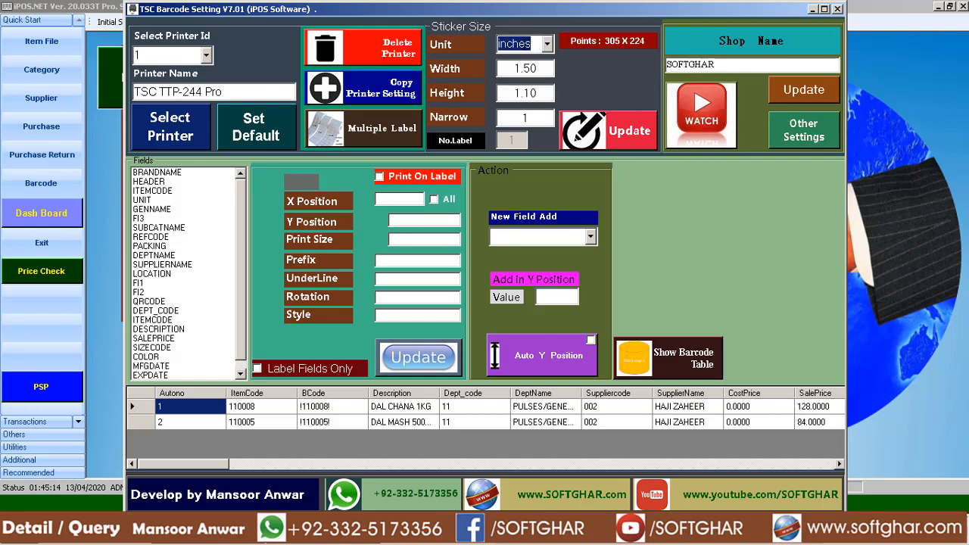
key("Tab")
key("Tab")
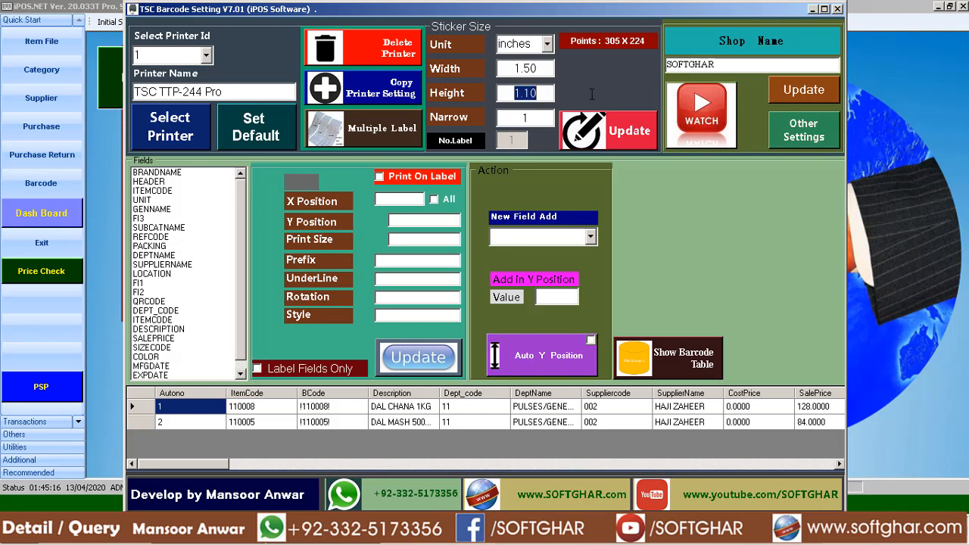
left_click(548, 44)
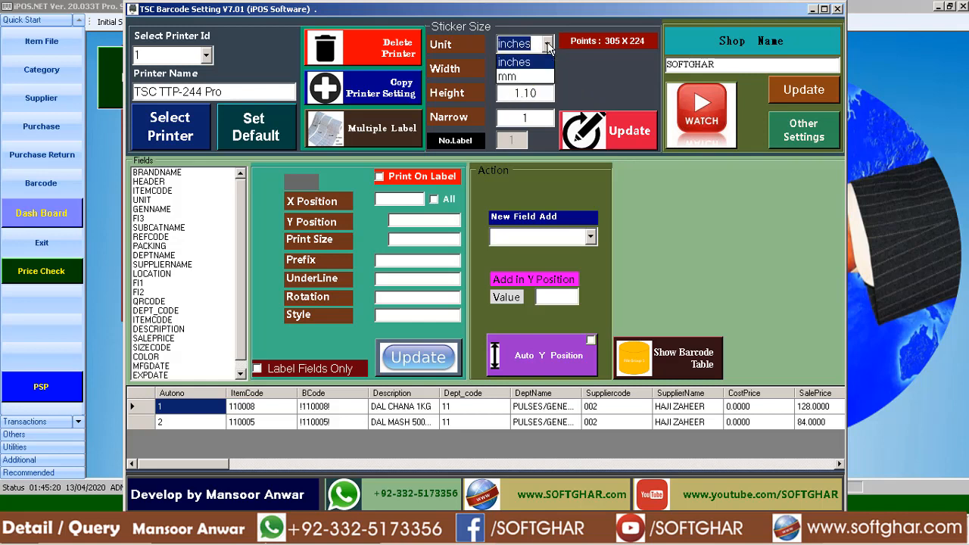
left_click(518, 79)
key("Tab")
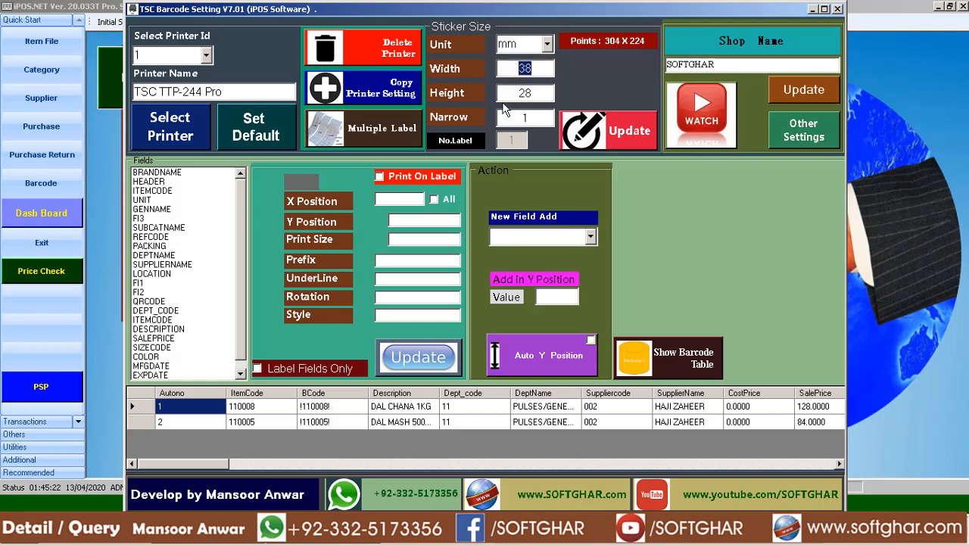
key("Tab")
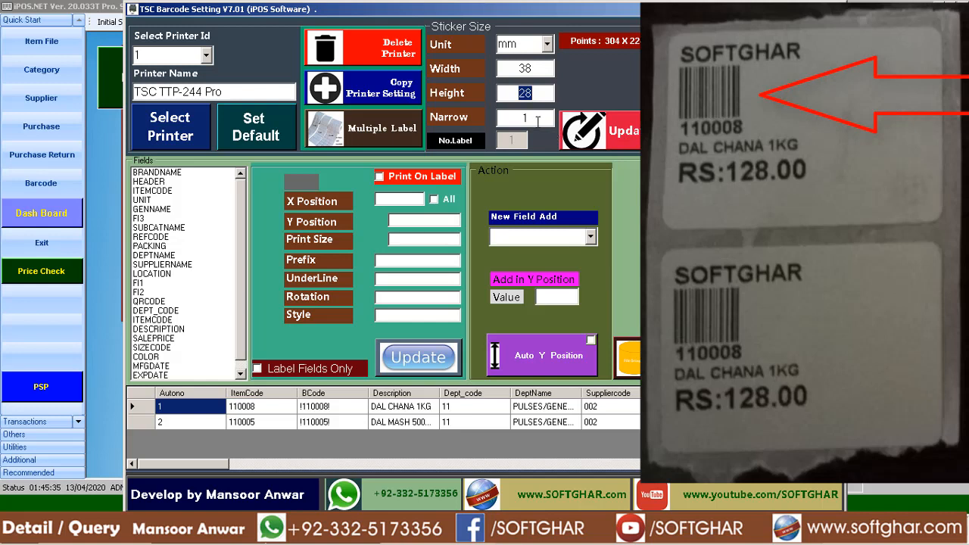
Set the barcode Narrow value to 2, save the sticker settings, and print the stickers from iPOS.NET's Alpha-Numeric Barcode window.
left_click_drag(536, 119, 514, 118)
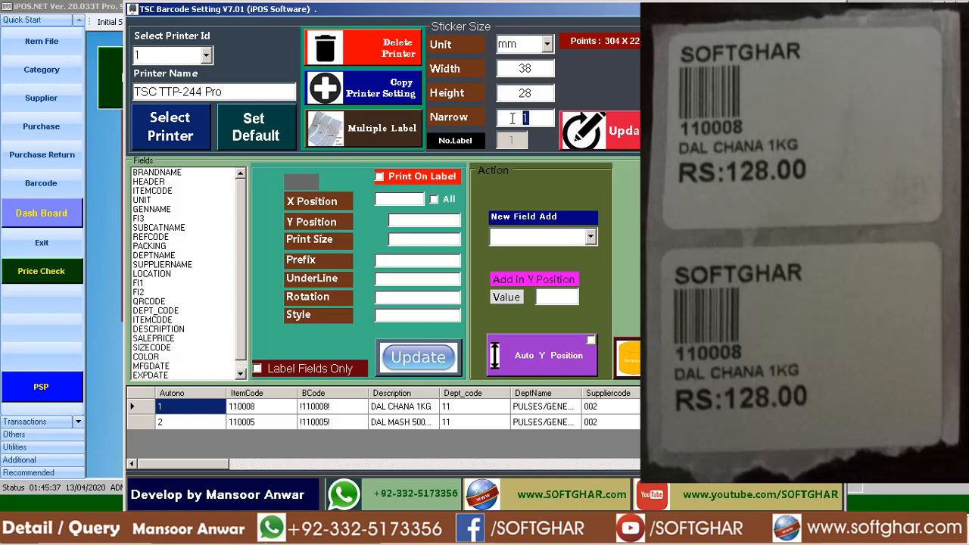
type("2")
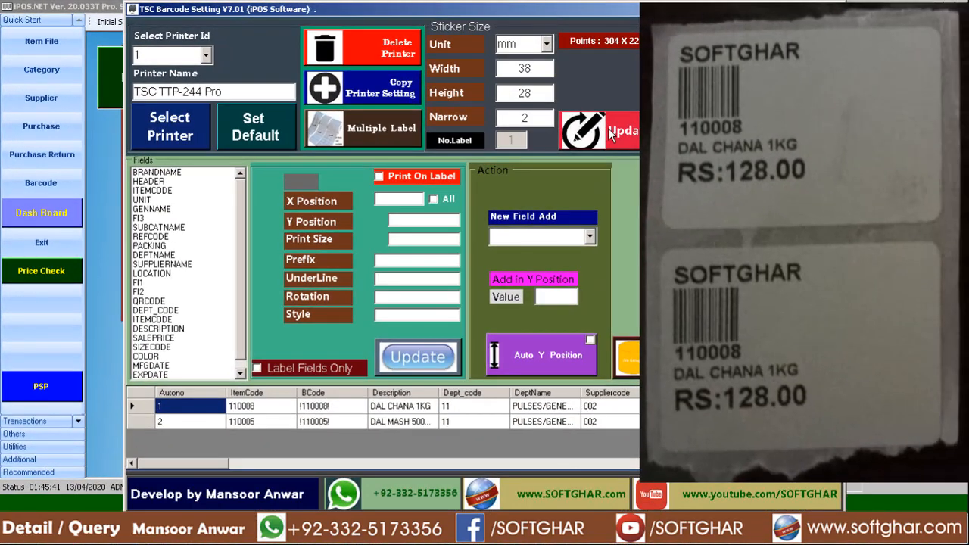
left_click(607, 128)
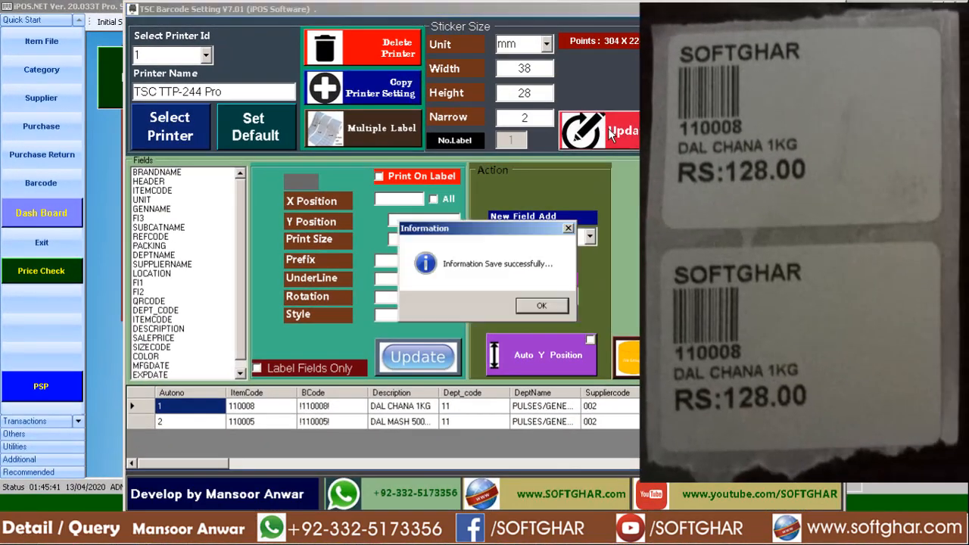
left_click(544, 307)
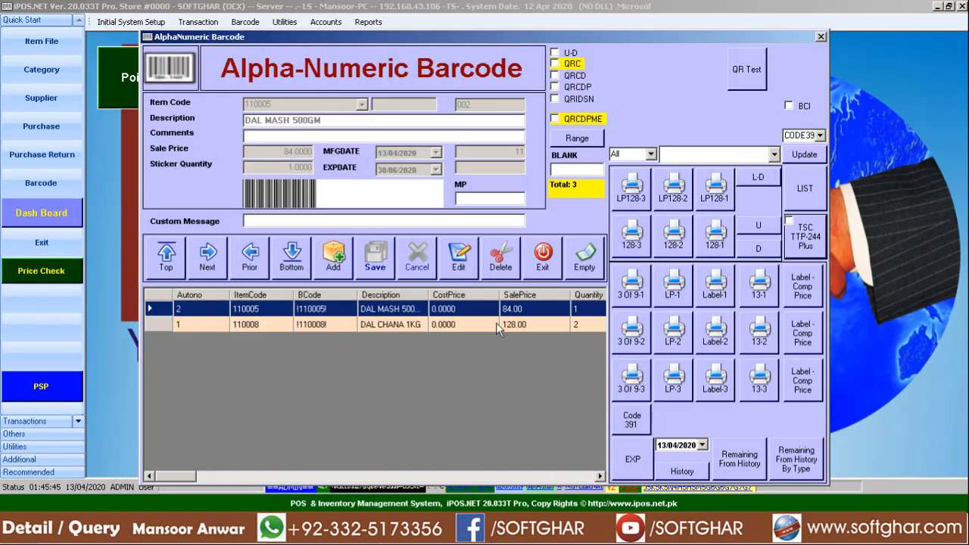
left_click(768, 274)
left_click(393, 227)
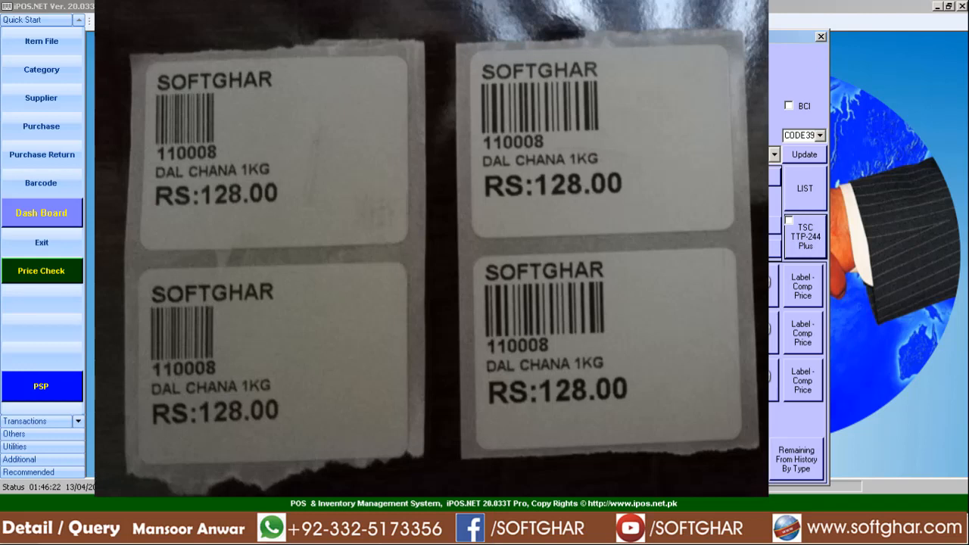
Compare the field list in TSC Barcode Setting with the columns of the barcode item table in iPOS.NET.
key("alt+Tab")
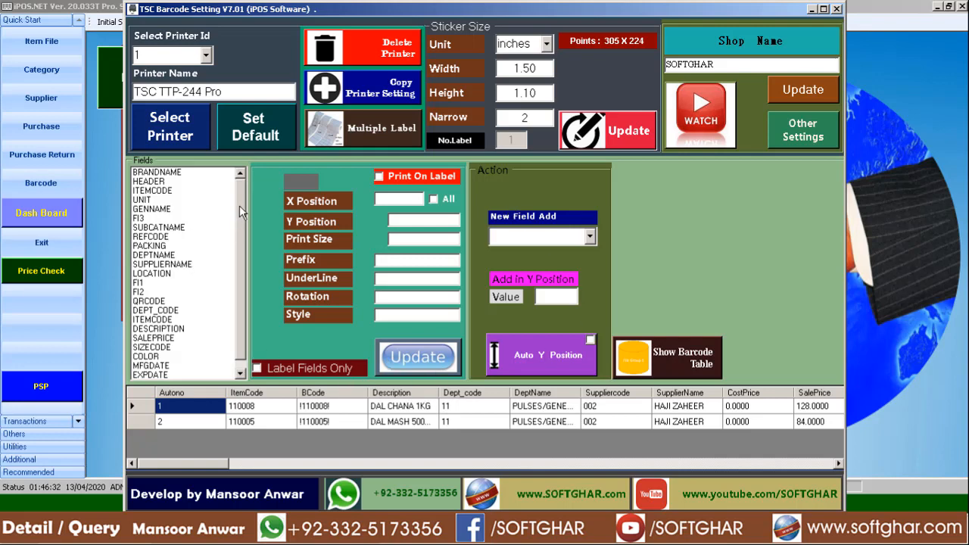
scroll(235, 242, "down", 1)
key("Escape")
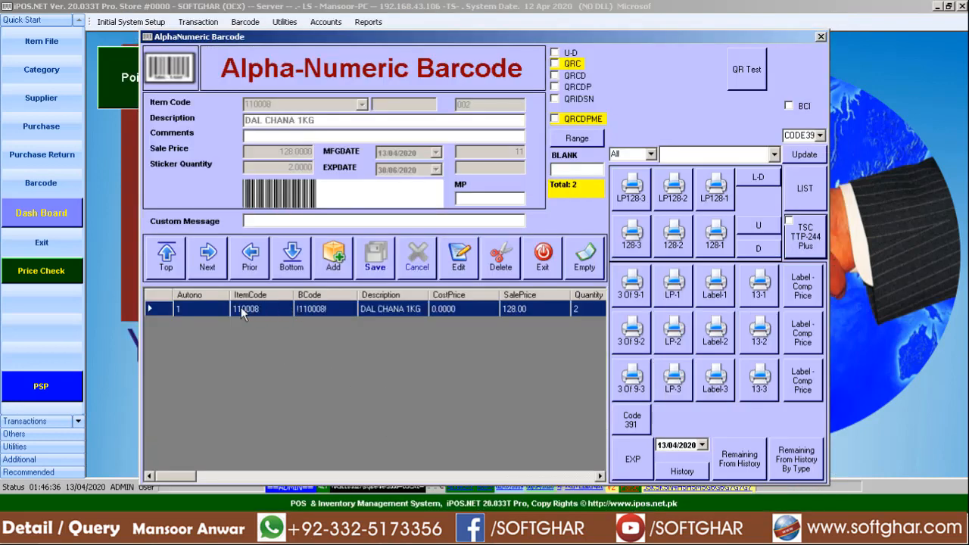
left_click_drag(184, 475, 574, 473)
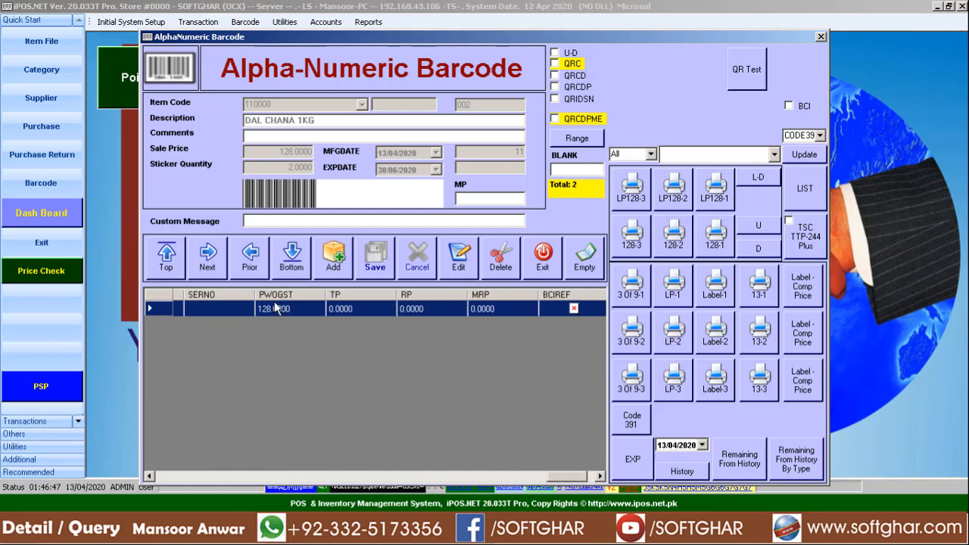
left_click_drag(577, 478, 426, 458)
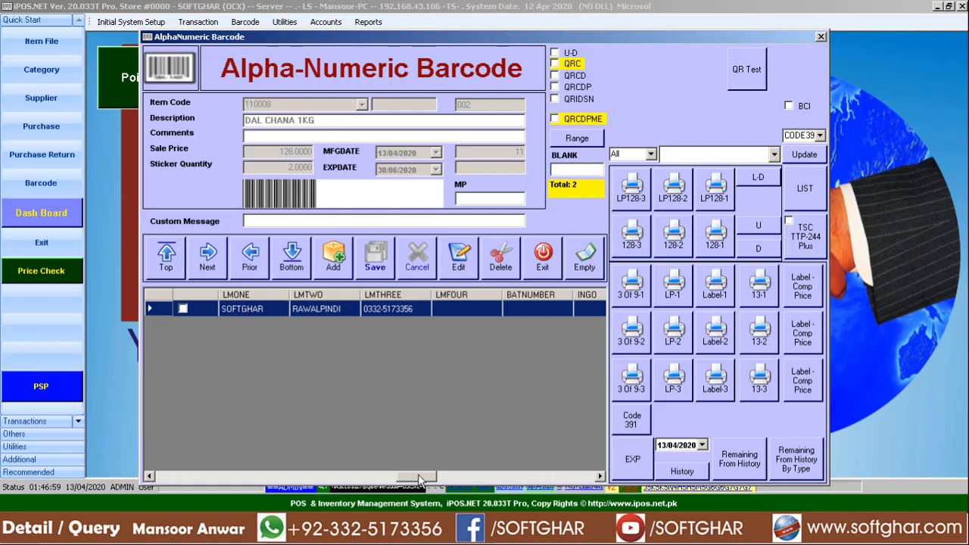
left_click_drag(421, 476, 283, 464)
Return to TSC Barcode Setting and limit the field list to label fields only.
left_click(427, 540)
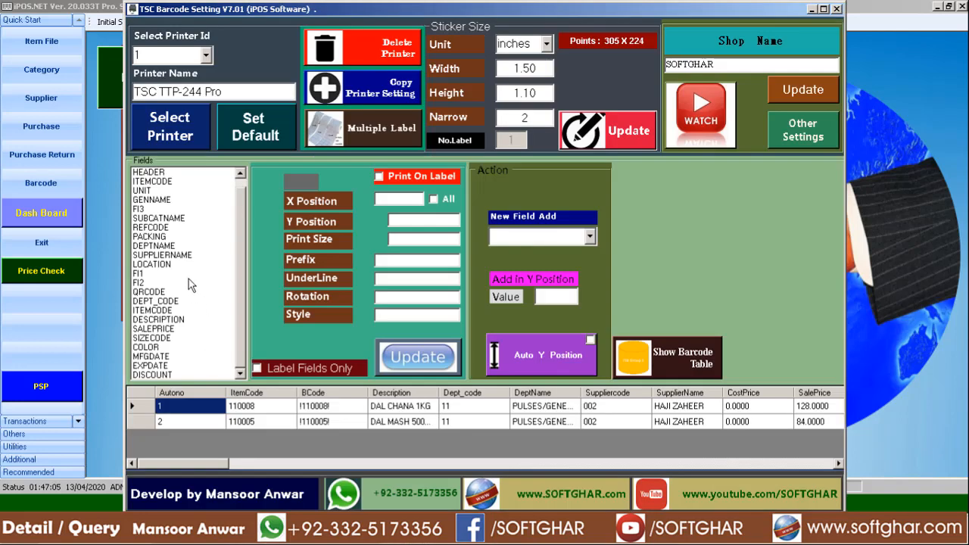
left_click(172, 245)
scroll(170, 340, "up", 1)
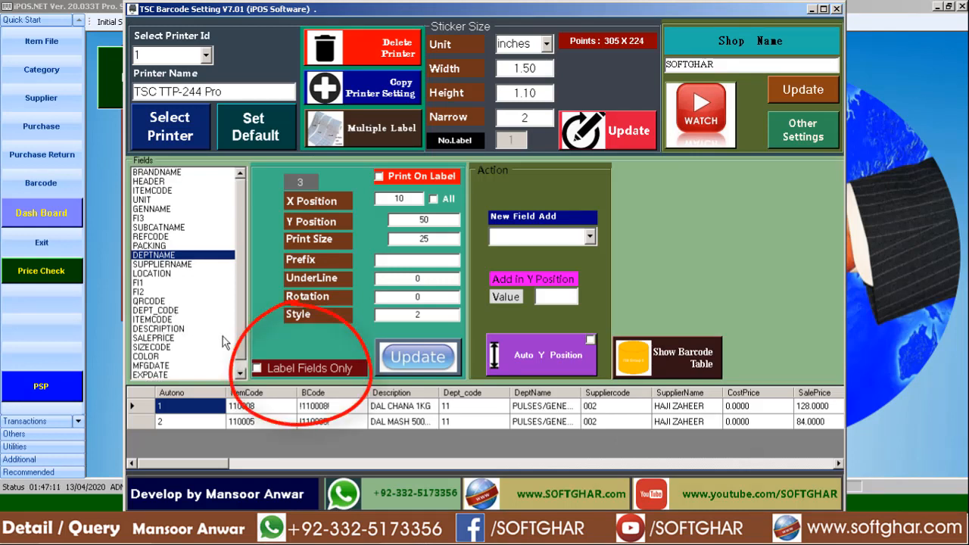
left_click(268, 373)
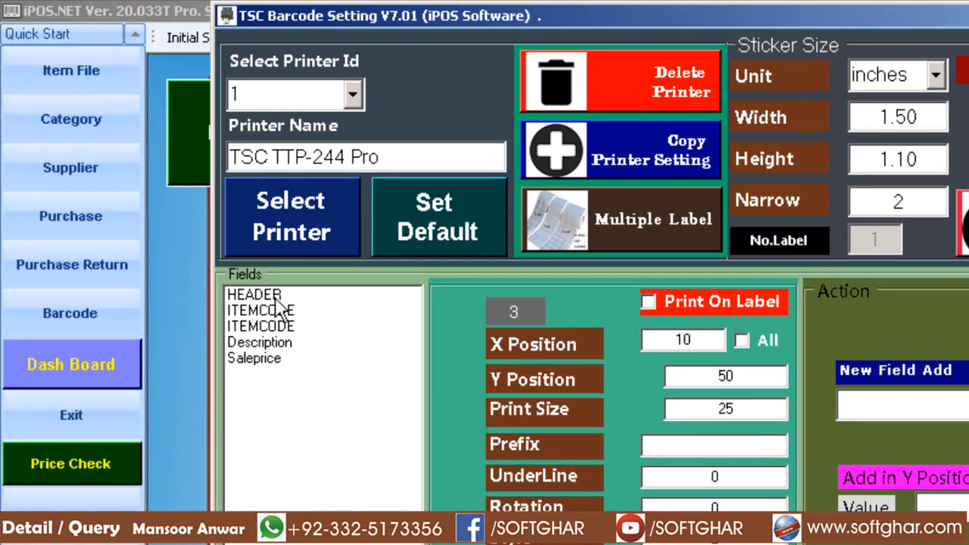
Review the settings of each printed label field: HEADER, both ITEMCODE entries, Description and Saleprice.
left_click(159, 172)
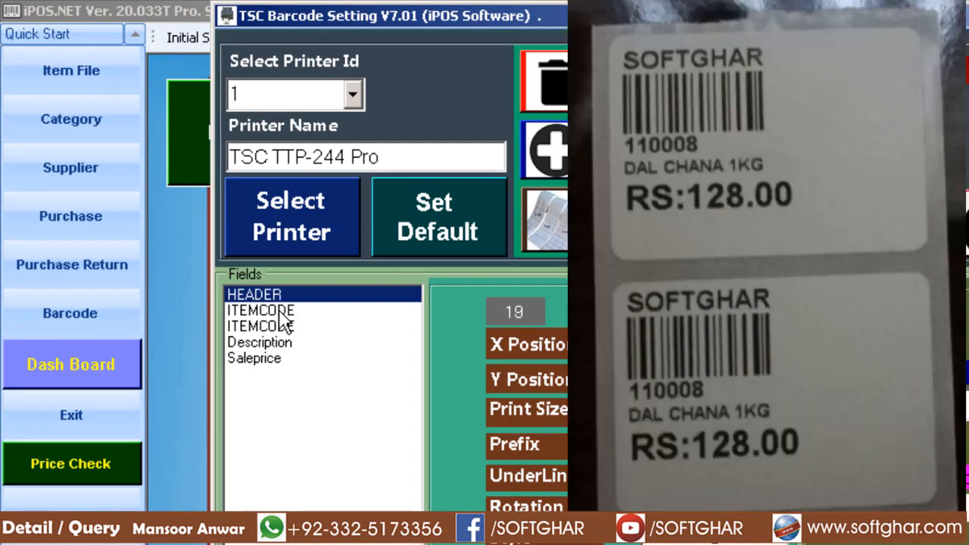
left_click(280, 314)
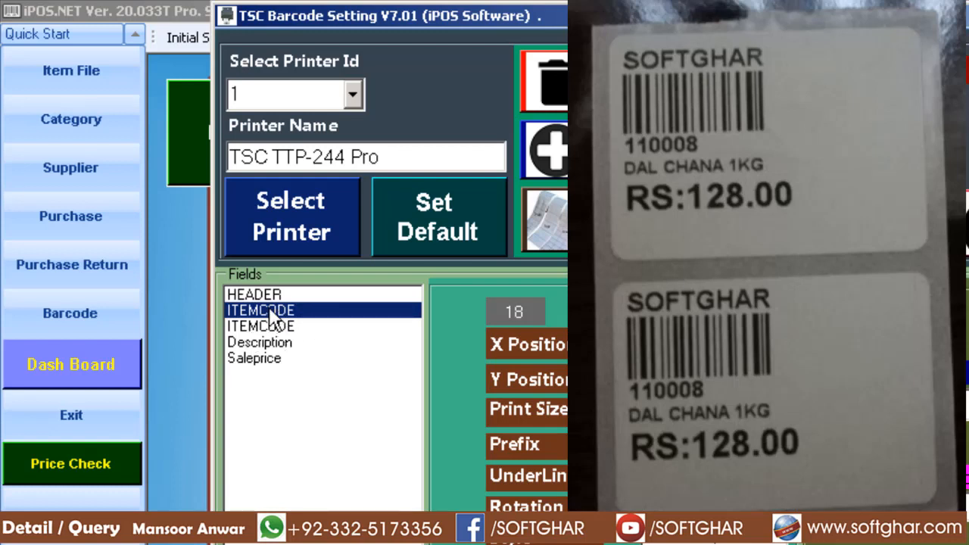
left_click(276, 326)
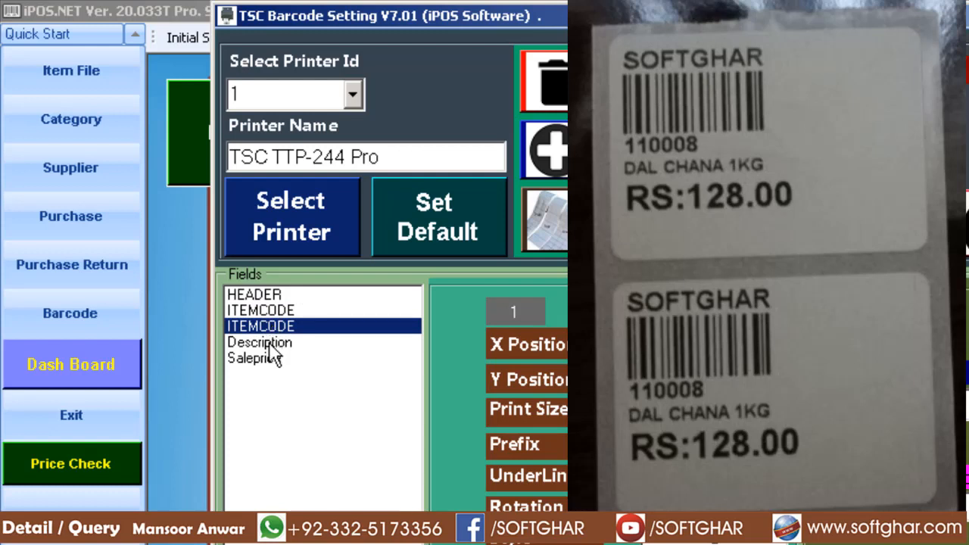
left_click(273, 344)
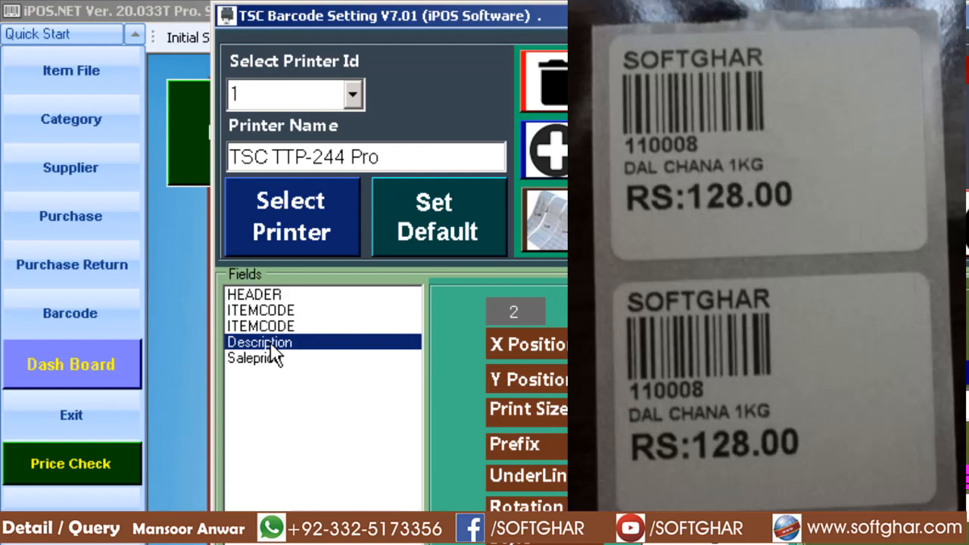
left_click(270, 360)
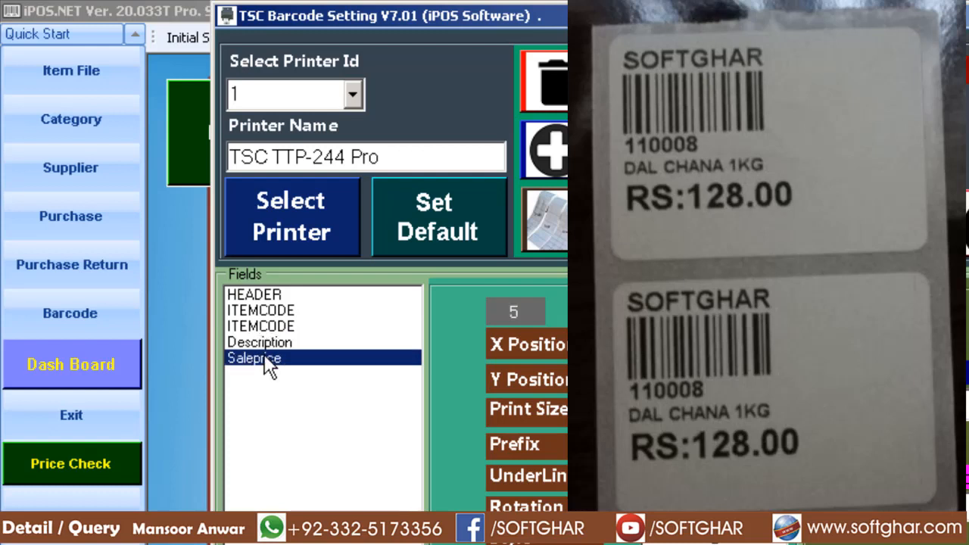
Check HEADER's Y Position and Print Size, then switch to CalcTape and add 5 and 30.
left_click(269, 296)
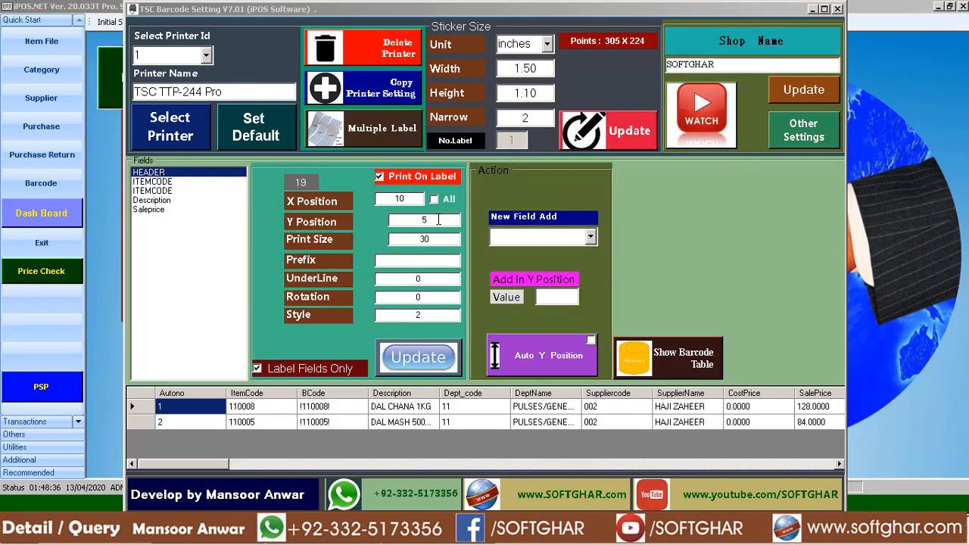
left_click(414, 220)
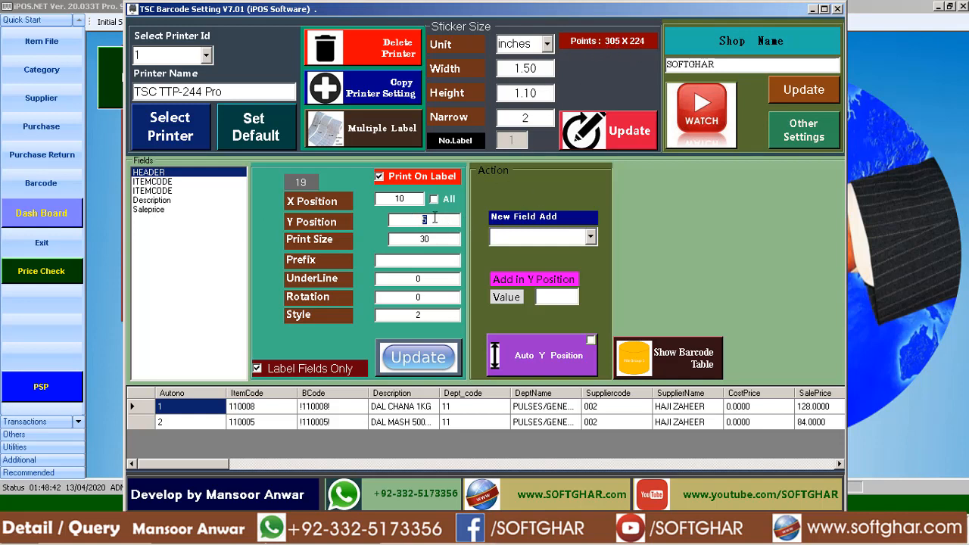
left_click(428, 239)
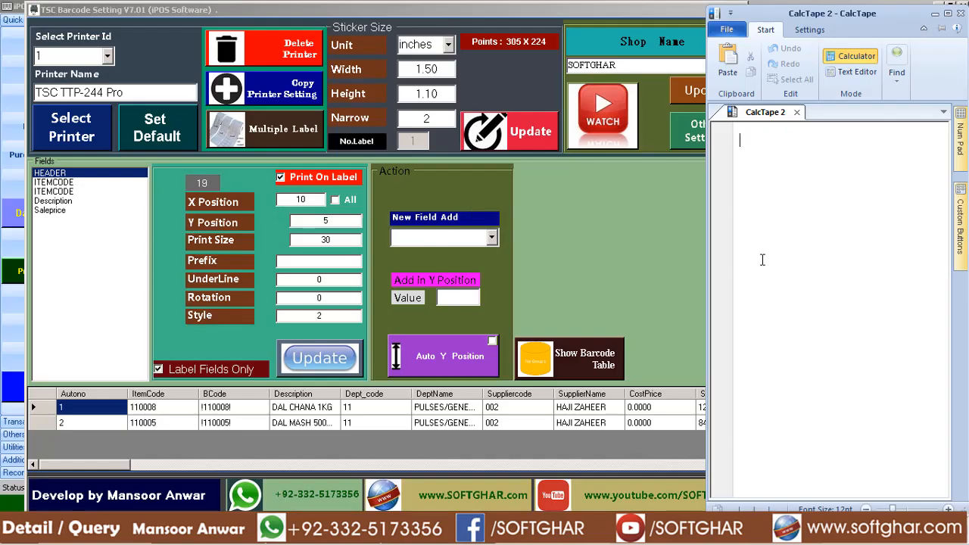
type("5")
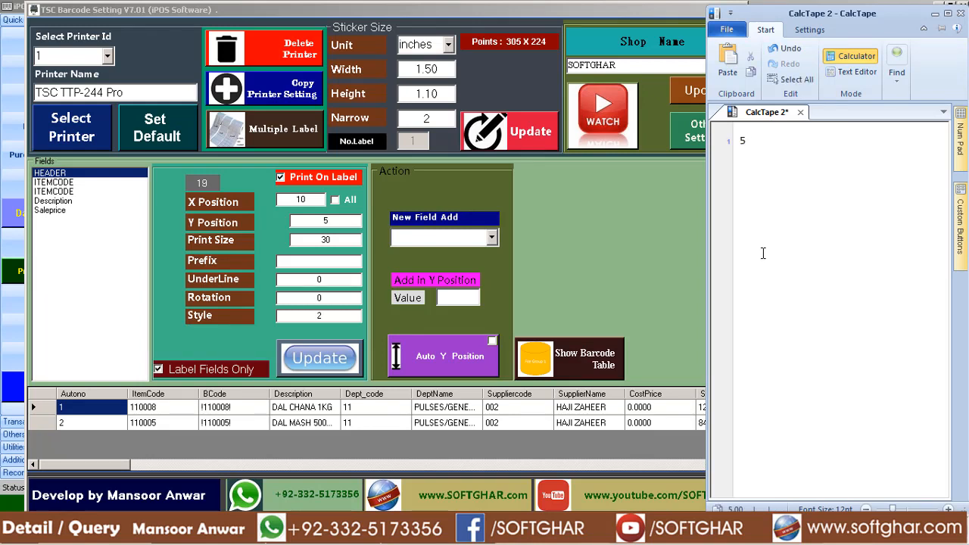
left_click(338, 238)
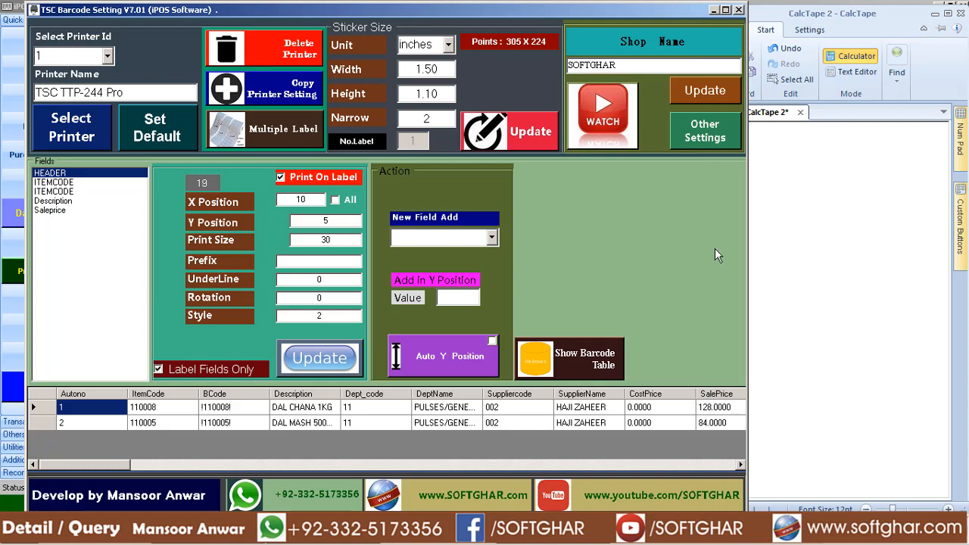
left_click(806, 218)
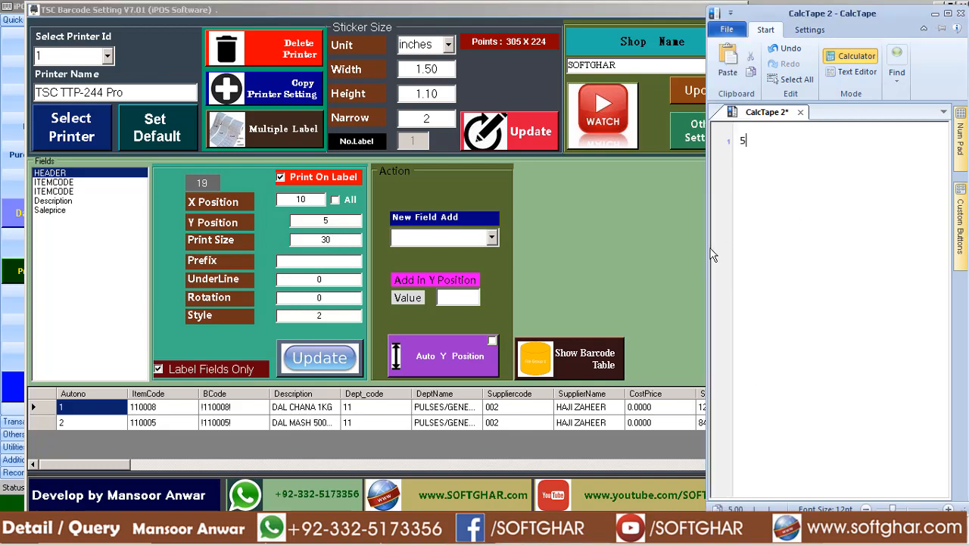
left_click_drag(709, 255, 748, 255)
key("Return")
type("30")
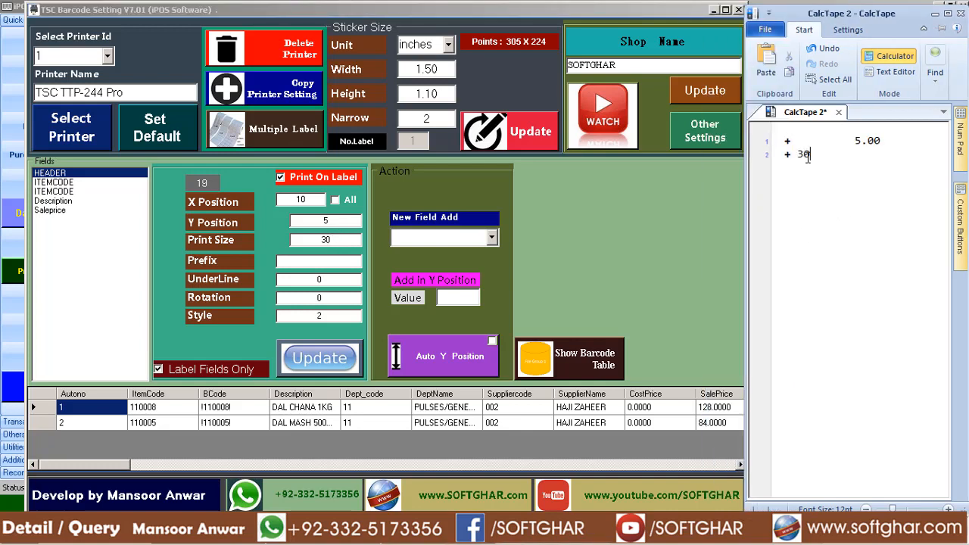
key("Return")
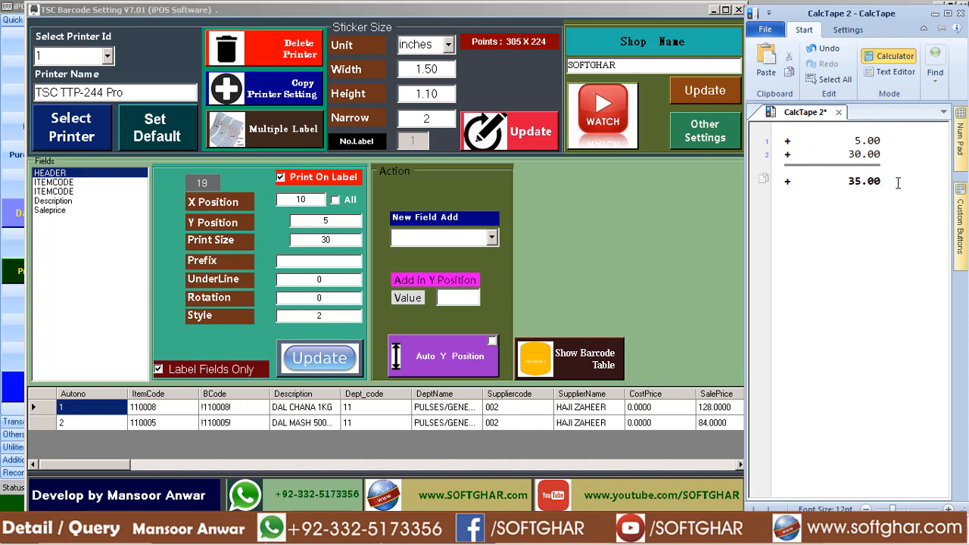
left_click_drag(897, 184, 847, 183)
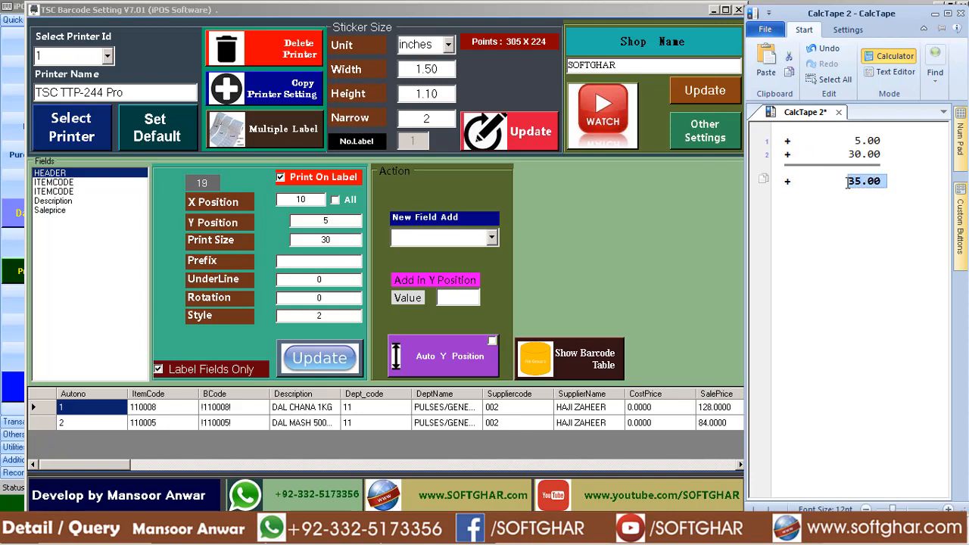
Select the first ITEMCODE field and add its Print Size of 60 to the running total in CalcTape.
left_click(70, 183)
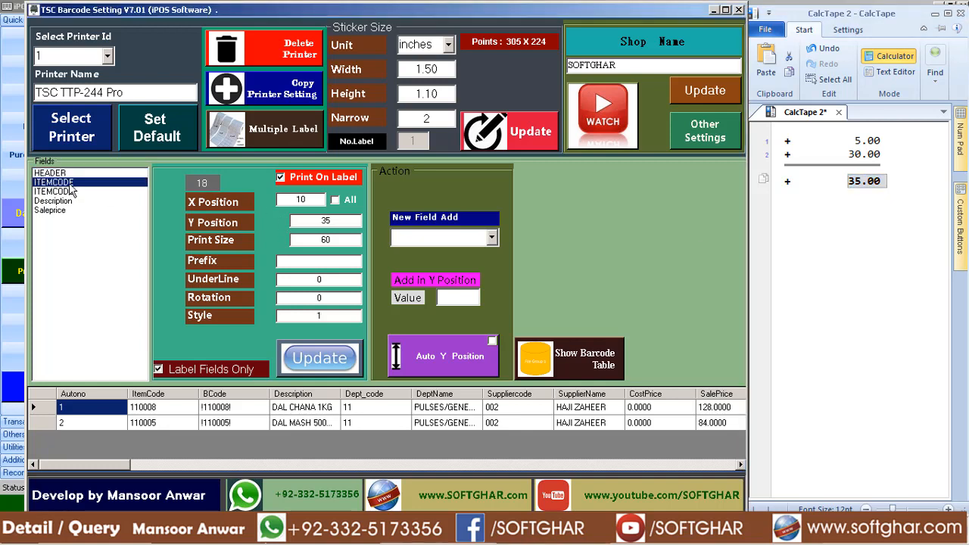
left_click_drag(340, 219, 269, 219)
key("Tab")
left_click(889, 181)
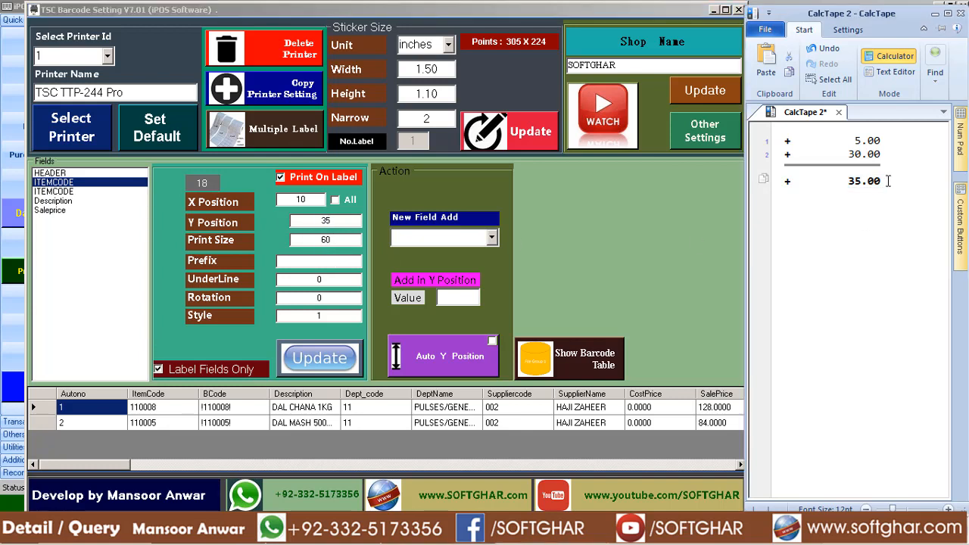
type("+60")
key("Return")
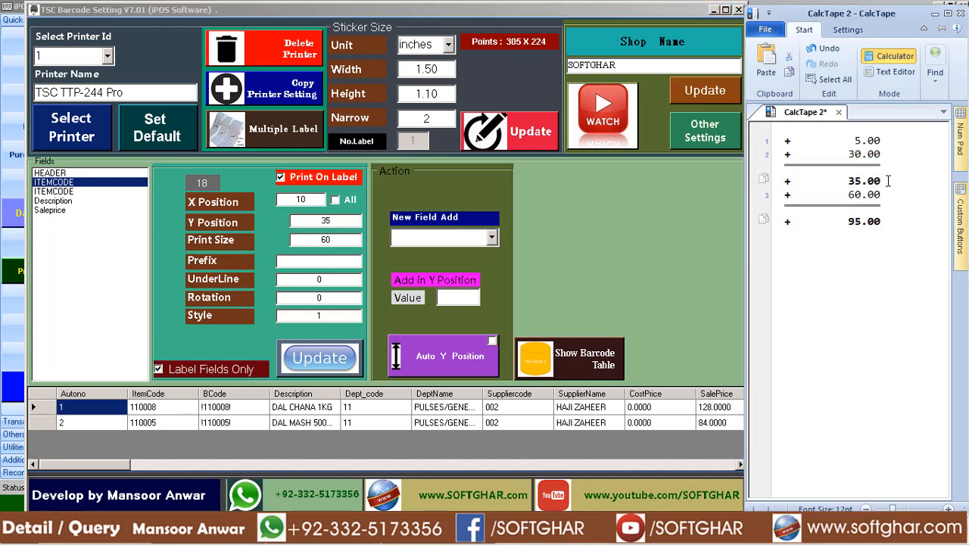
left_click(890, 225)
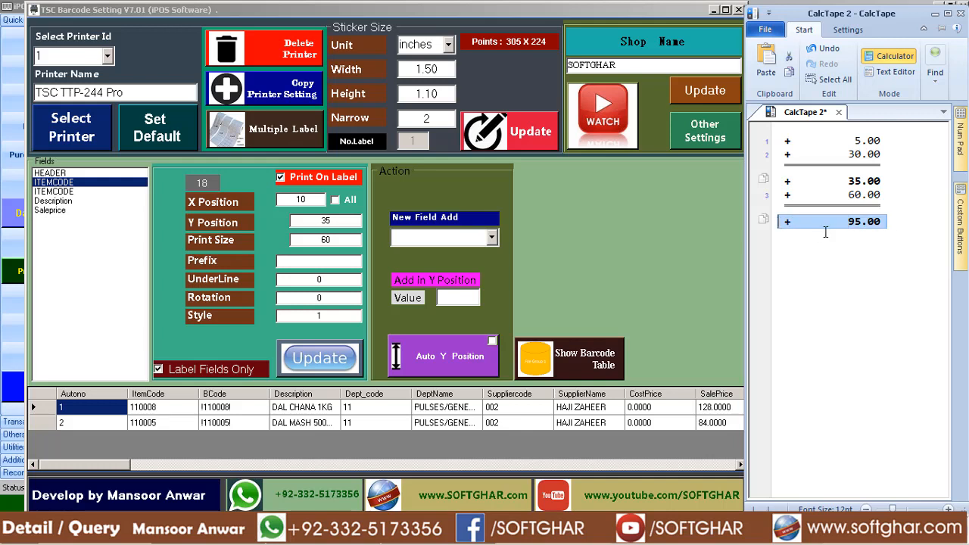
Compare the second ITEMCODE field with Description and add ITEMCODE's Print Size of 25 to the CalcTape total.
left_click(61, 191)
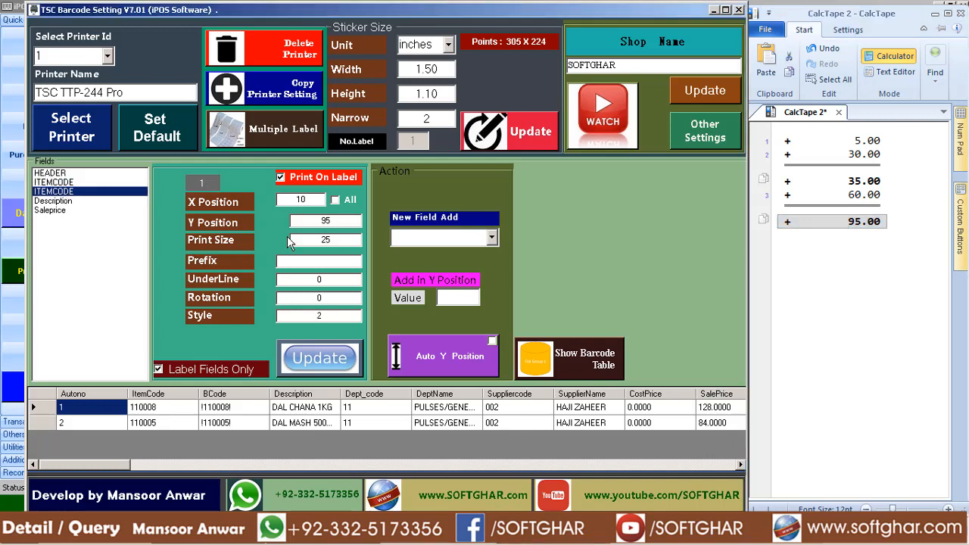
double_click(344, 220)
type("8")
left_click(58, 201)
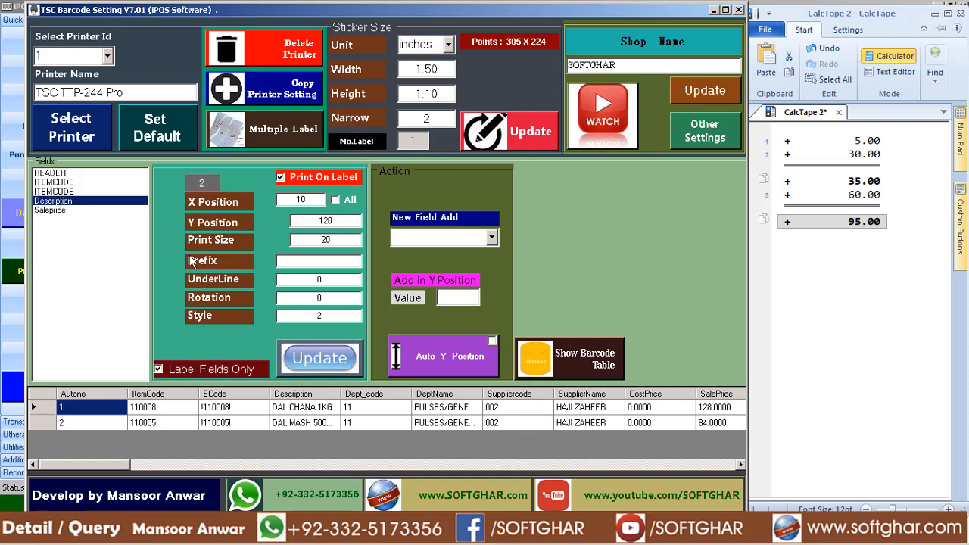
left_click(61, 191)
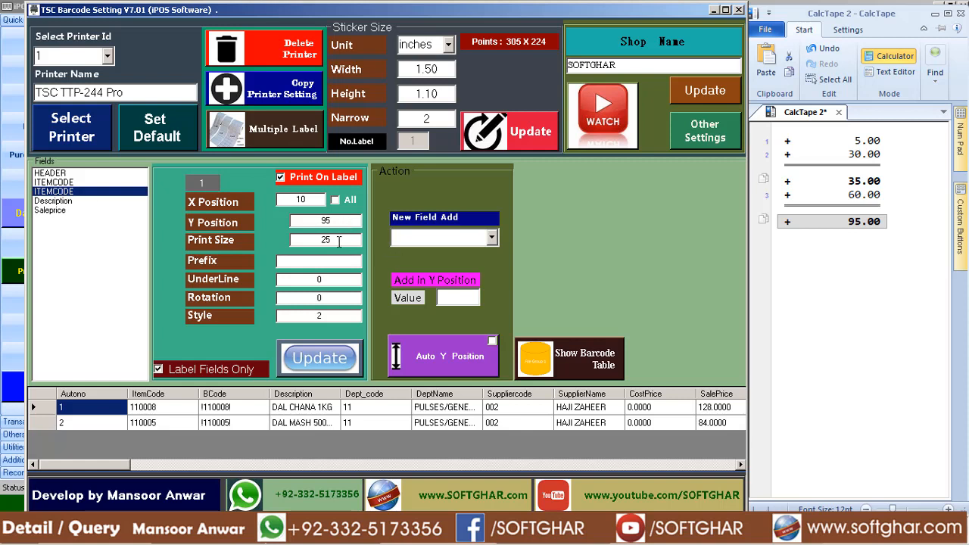
left_click(892, 223)
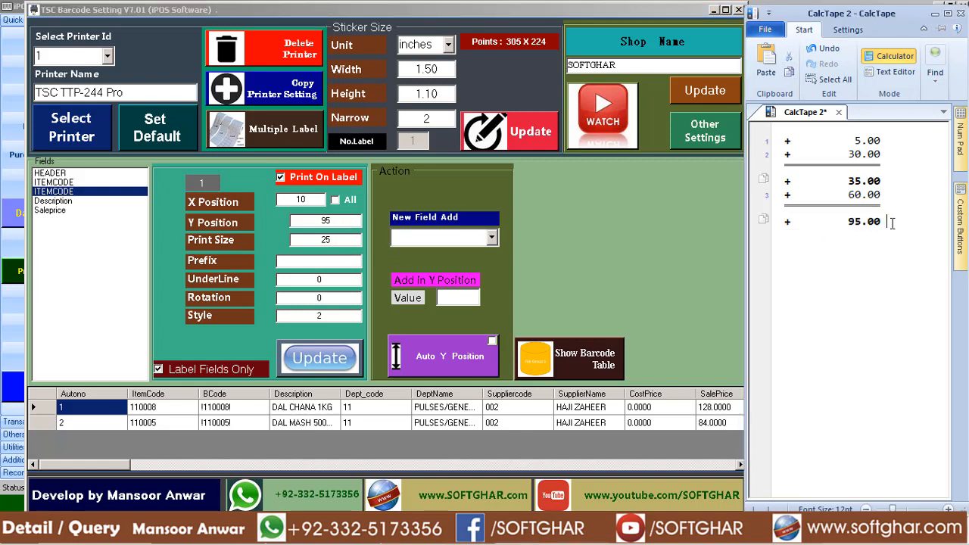
key("Return")
type("025")
key("BackSpace")
key("BackSpace")
key("BackSpace")
type("25")
key("Return")
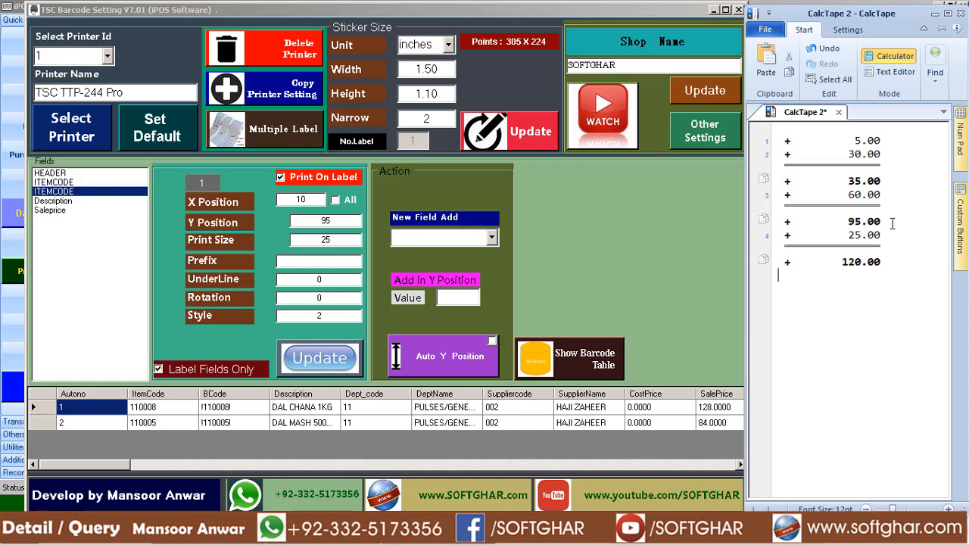
Set the Description field's Y Position to 100, save it, and print the stickers from iPOS.NET's Alpha-Numeric Barcode window.
left_click(50, 202)
left_click_drag(348, 222, 115, 208)
type("1")
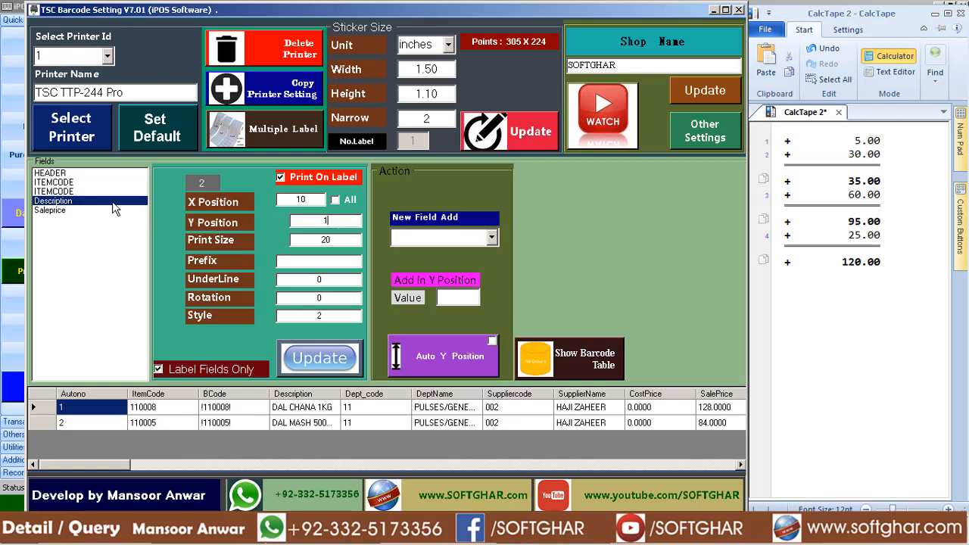
type("00")
left_click(303, 357)
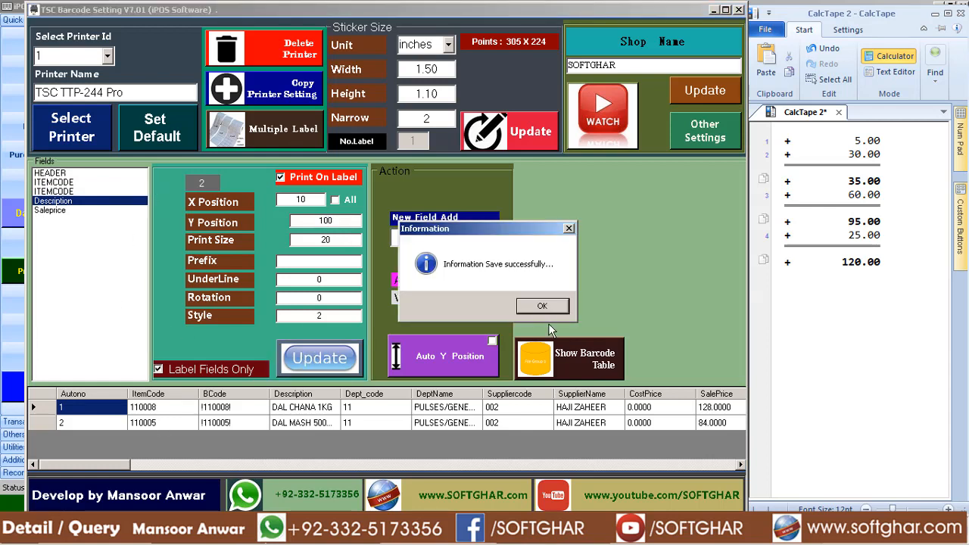
left_click(550, 305)
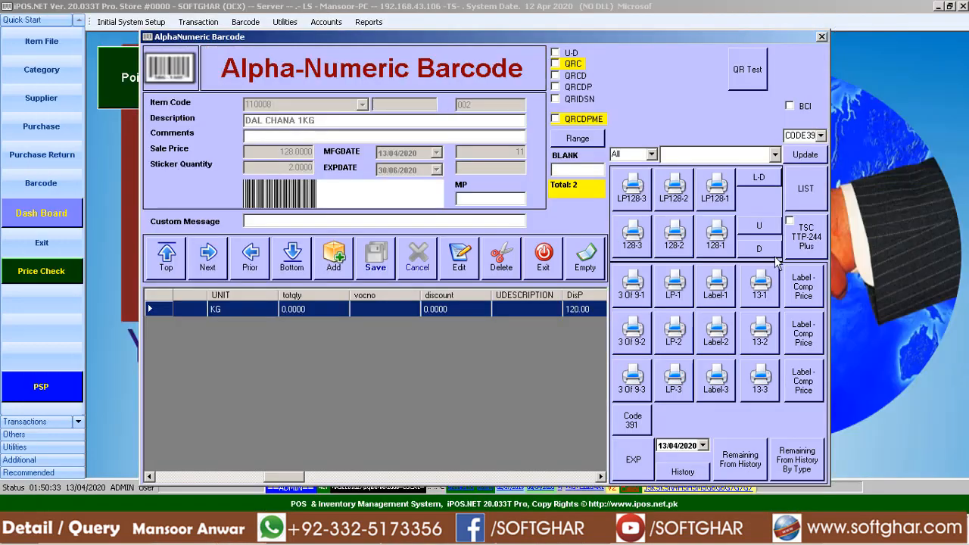
left_click(805, 236)
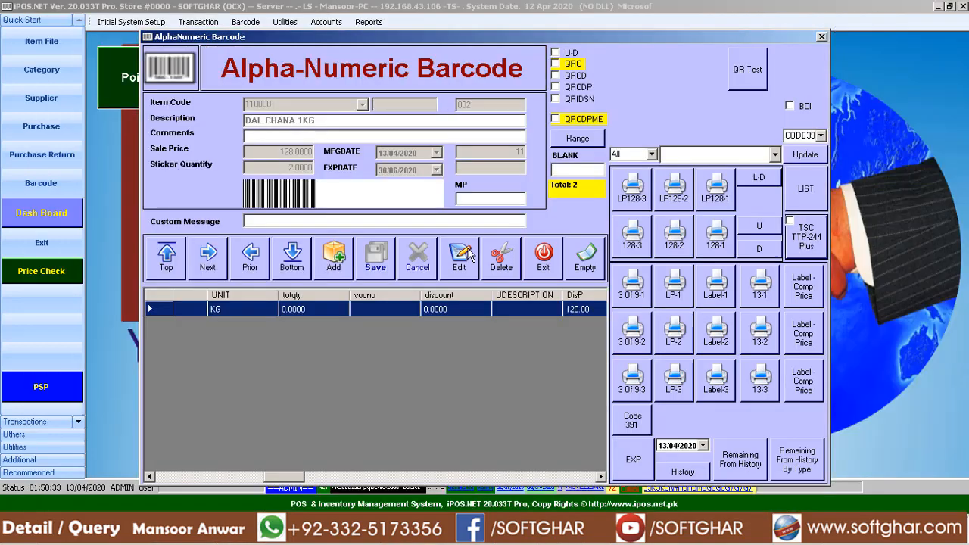
left_click(379, 240)
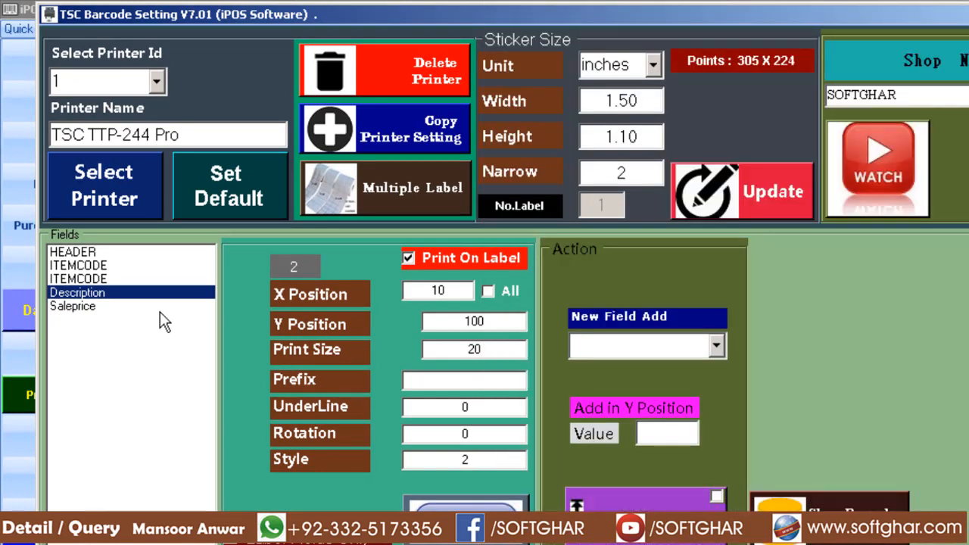
In TSC Barcode Setting, compare the second ITEMCODE's Y Position and Print Size with the Description field's Y Position.
left_click(97, 278)
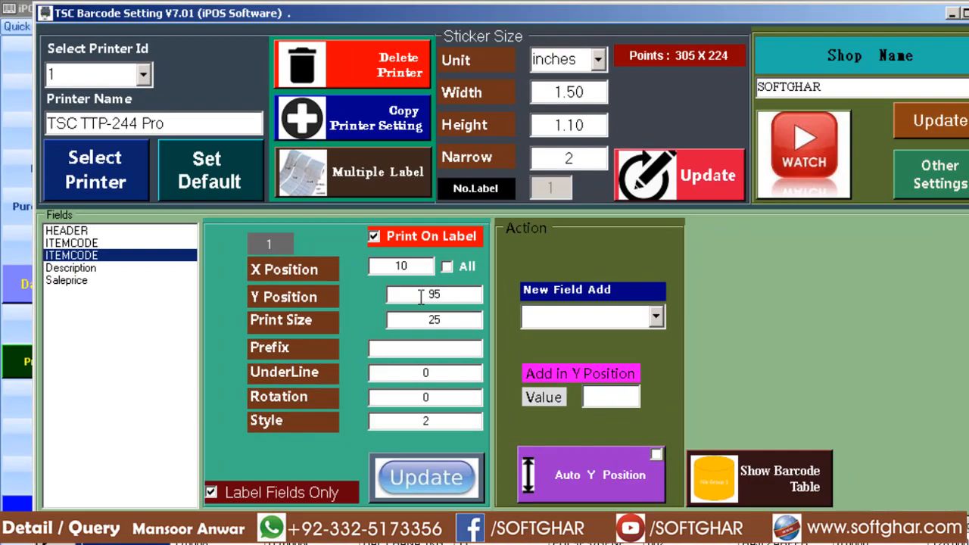
left_click_drag(422, 297, 457, 300)
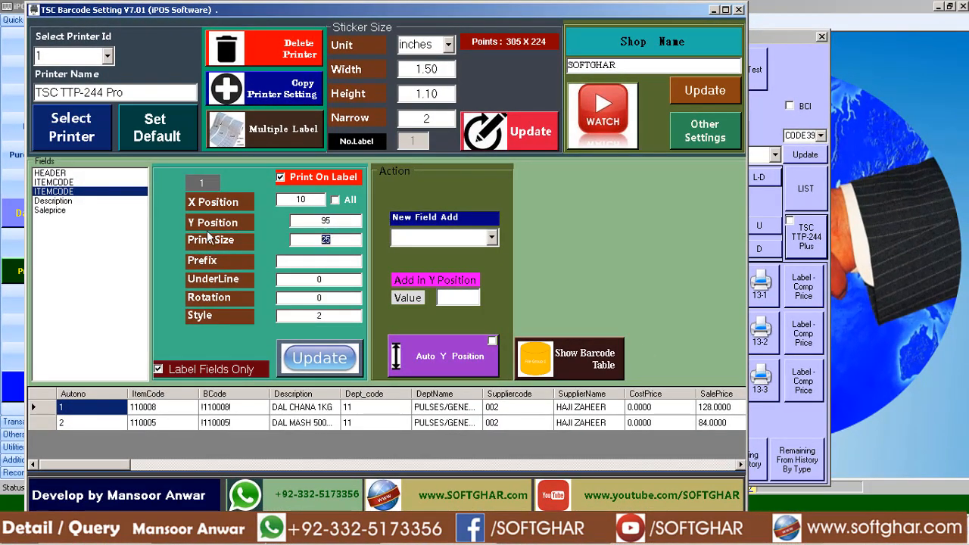
left_click(67, 201)
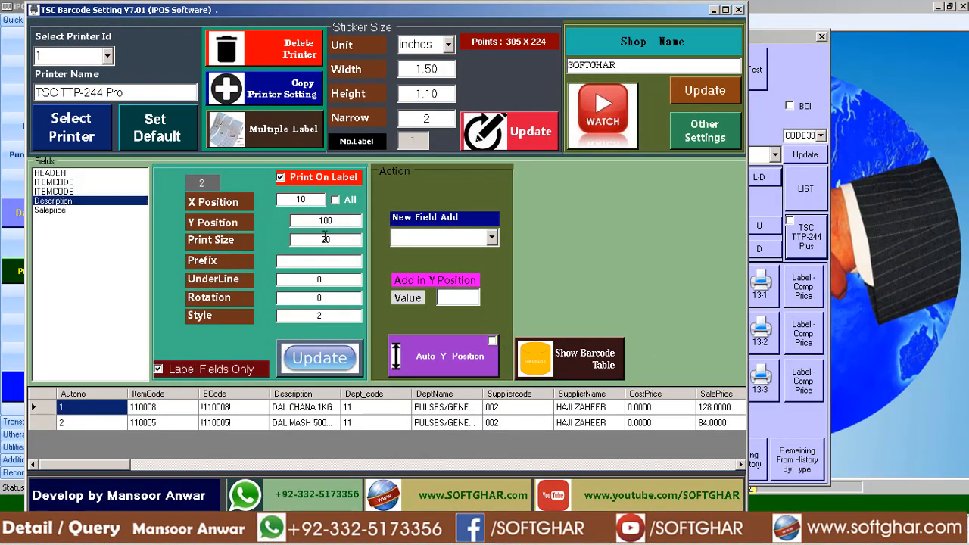
left_click(50, 192)
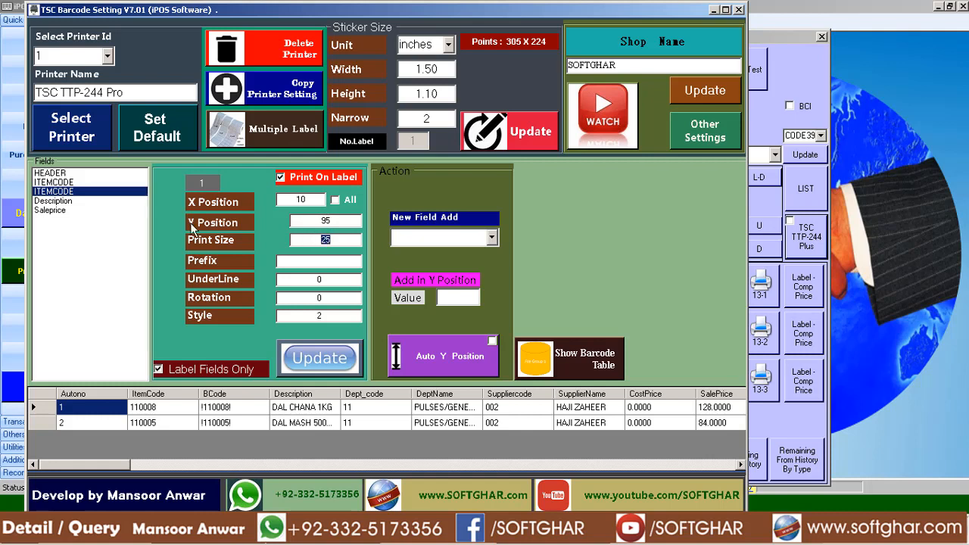
left_click(63, 202)
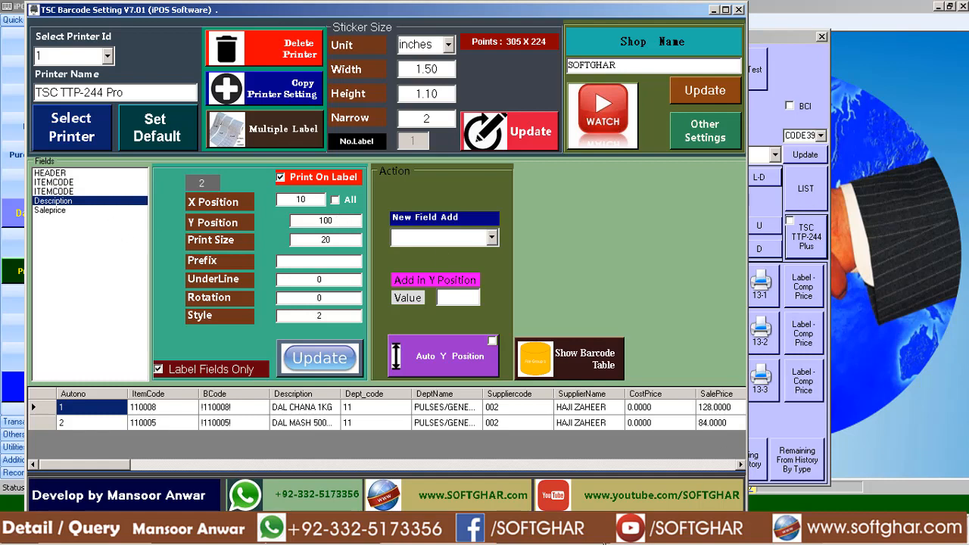
Bring up the CalcTape totals and try to set the Description field's Y Position to 120.
key("alt+Tab")
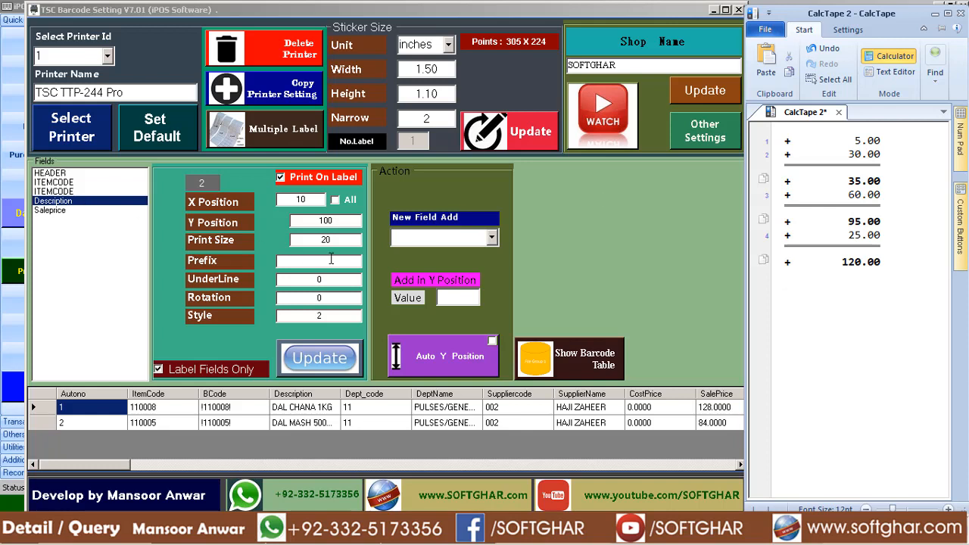
left_click(316, 222)
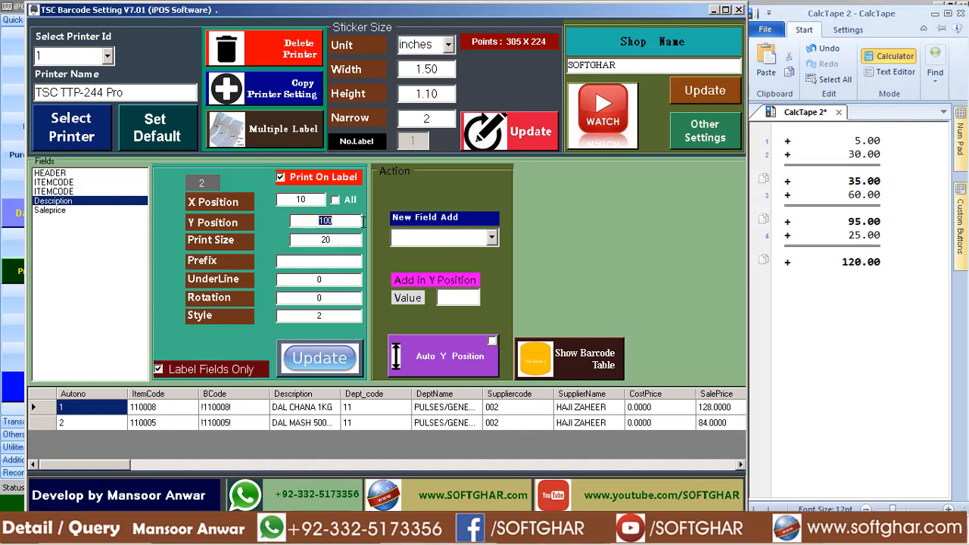
double_click(325, 239)
double_click(316, 223)
type("120")
Review the fields from HEADER to Description, then apply Auto Y Position to all fields and reopen Description.
left_click(44, 174)
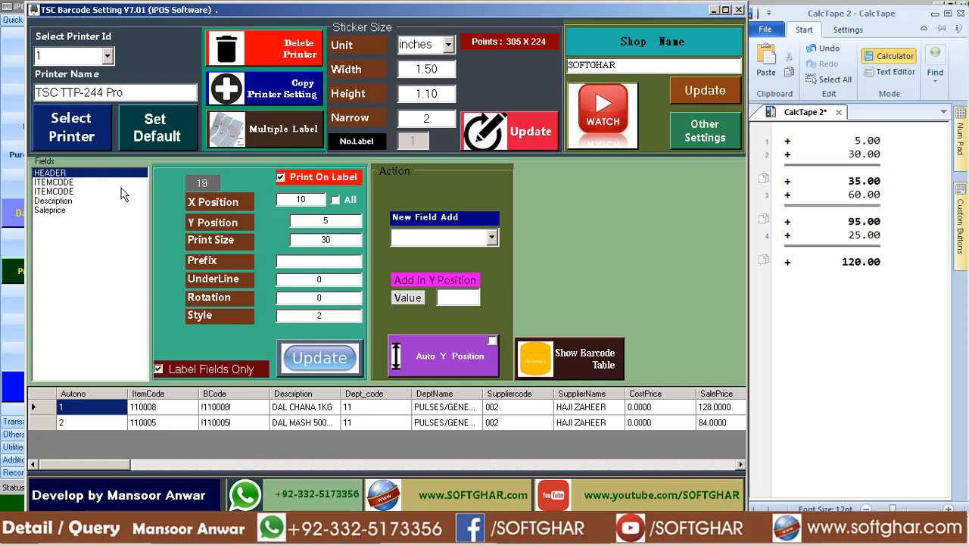
left_click(58, 183)
left_click(56, 193)
left_click(54, 201)
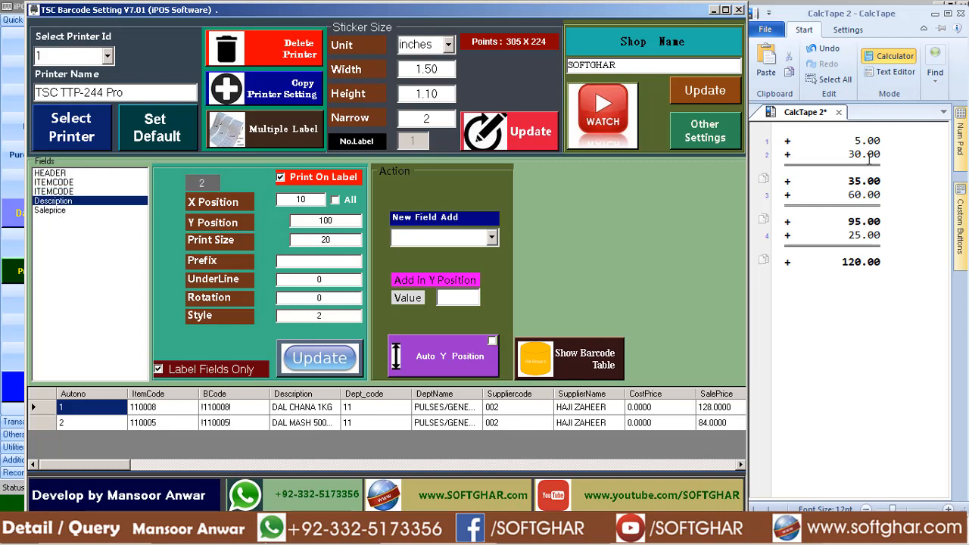
left_click(443, 353)
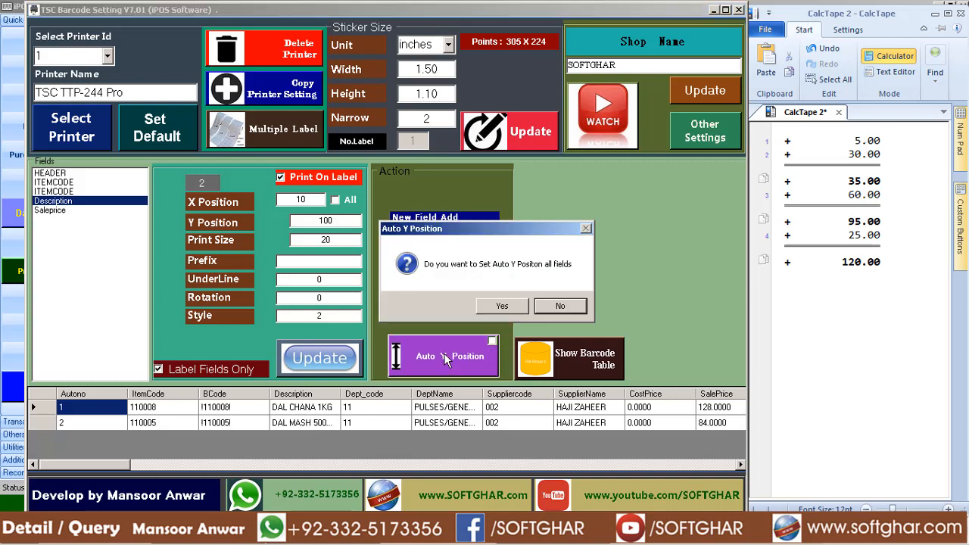
left_click(521, 310)
left_click(548, 306)
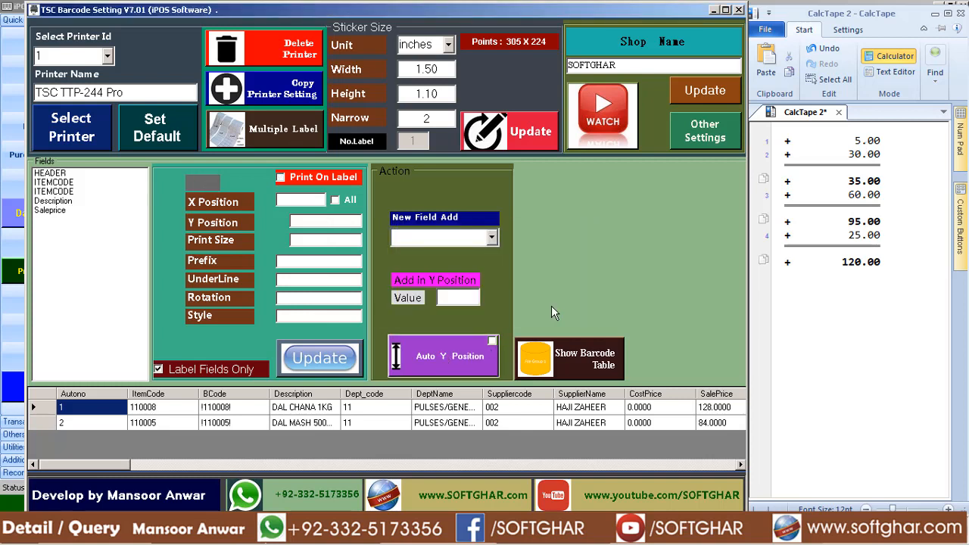
left_click(55, 201)
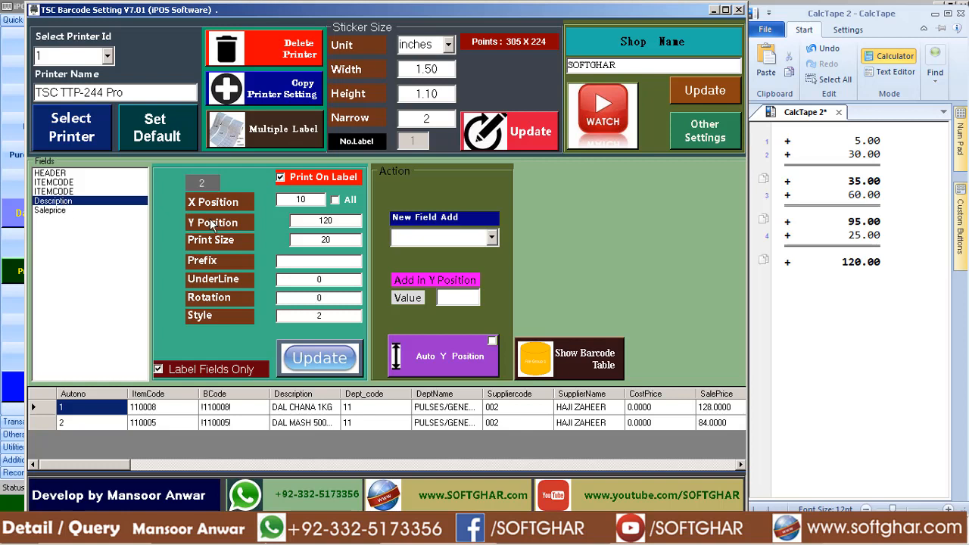
Set the Saleprice field's Print Size to 40 and save the field.
double_click(344, 221)
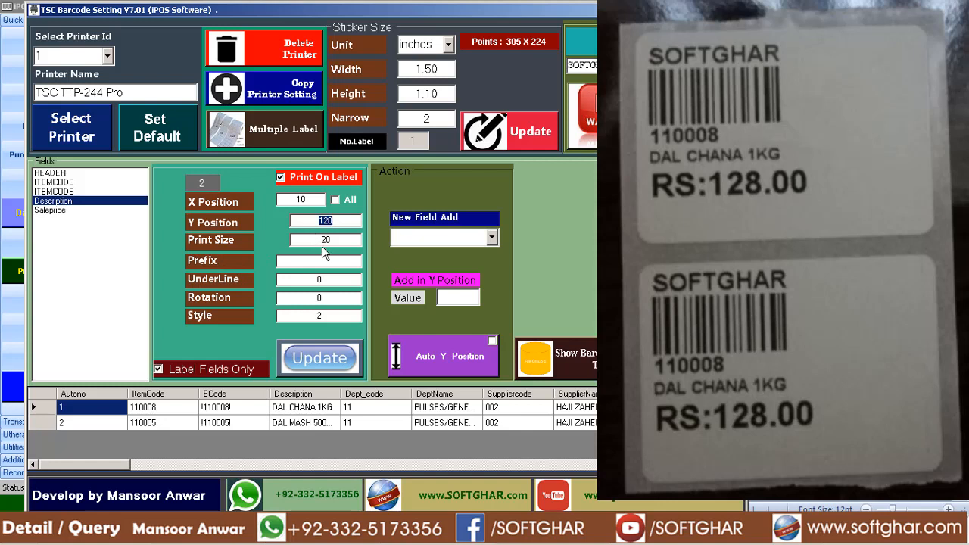
left_click(50, 210)
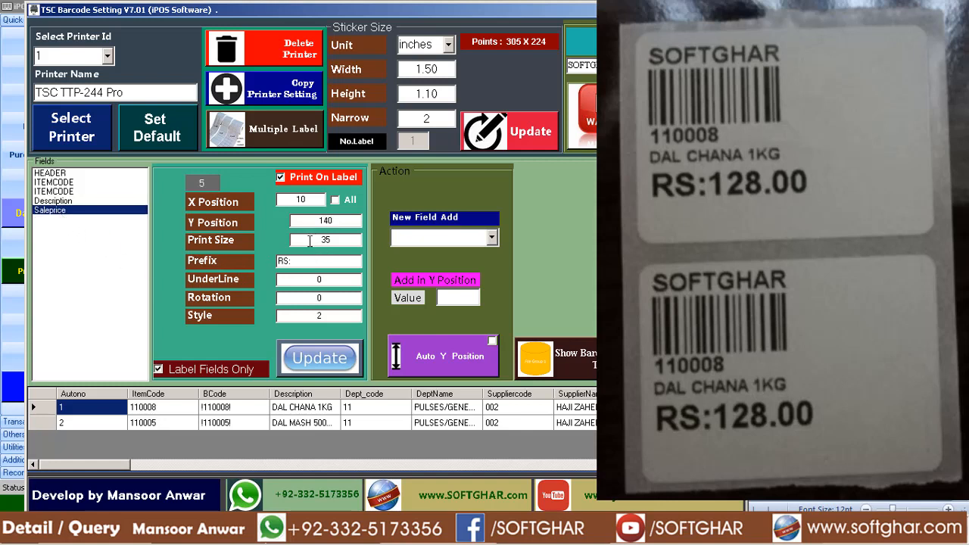
left_click_drag(311, 240, 379, 238)
type("40")
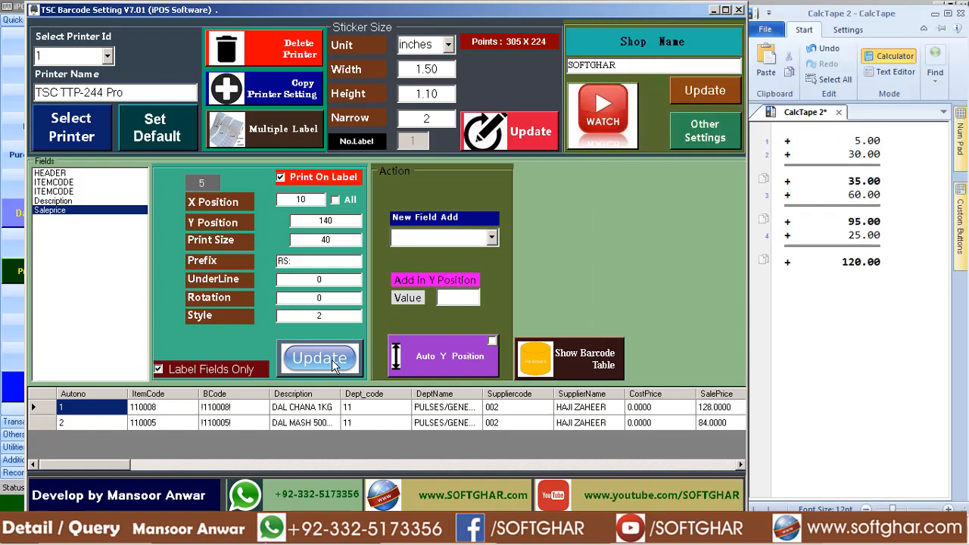
left_click(330, 359)
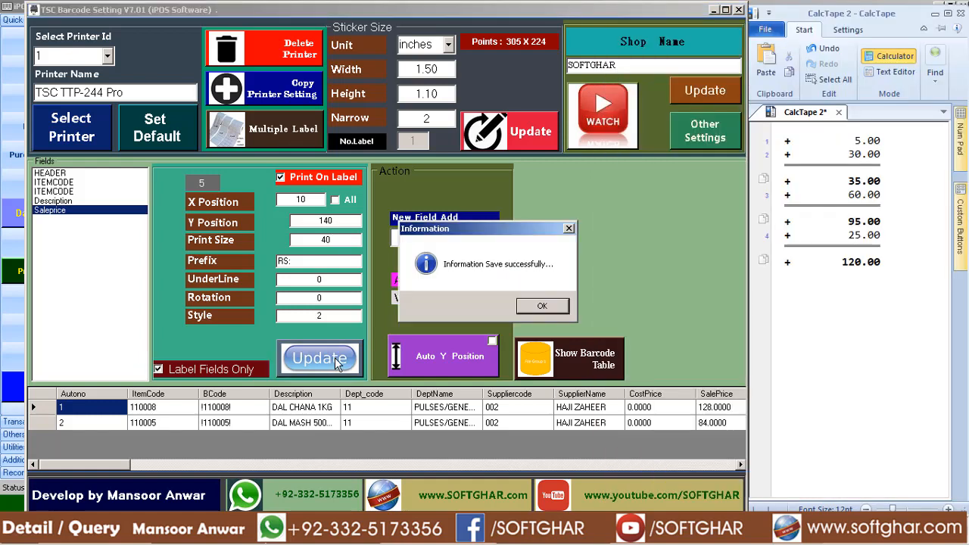
left_click(539, 307)
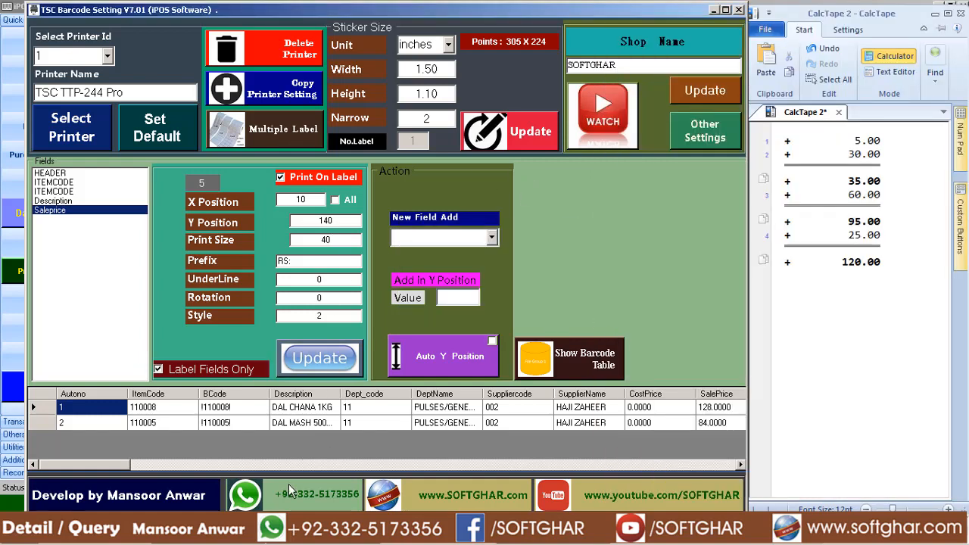
Switch to iPOS.NET's Alpha-Numeric Barcode window and print the DAL CHANA 1KG stickers on the TSC TTP-244 Pro.
left_click(193, 543)
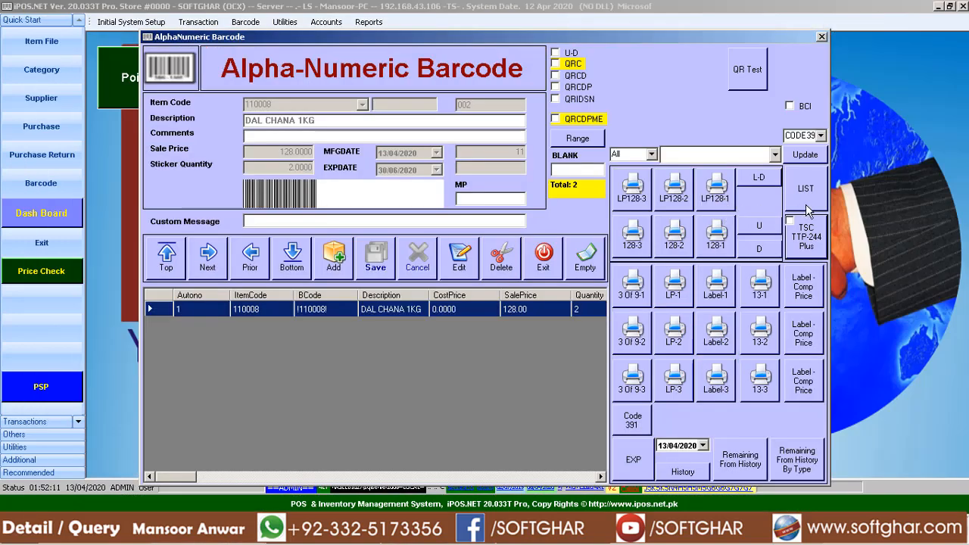
left_click(789, 221)
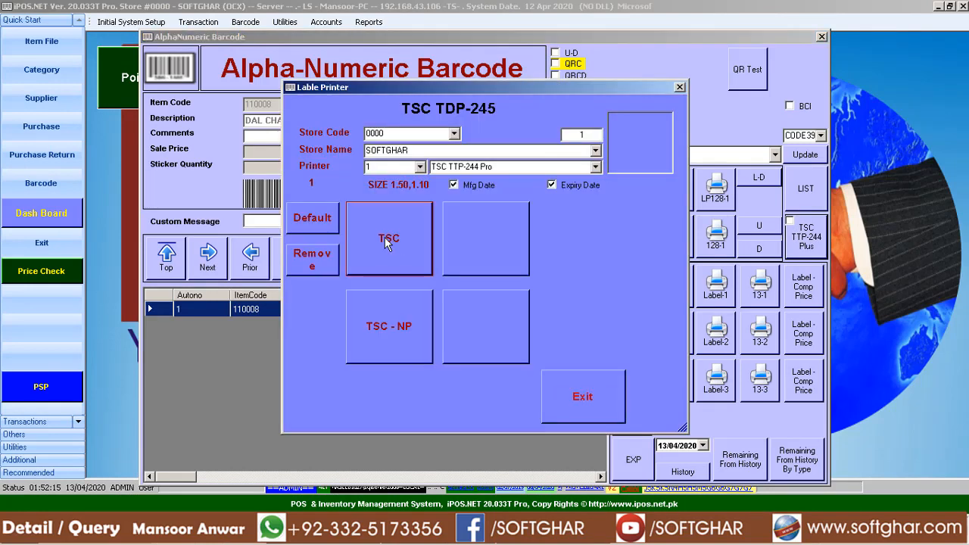
left_click(385, 237)
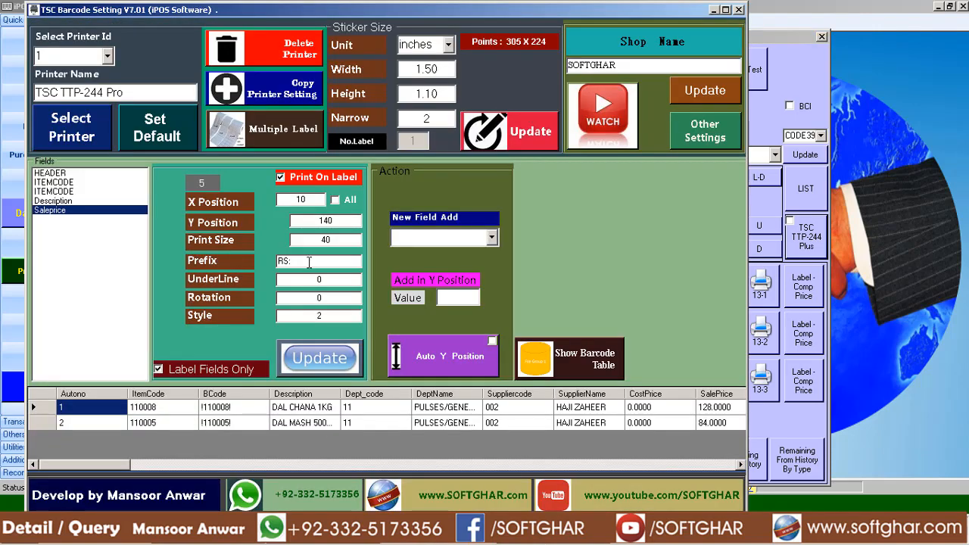
In TSC Barcode Setting, list all available fields, enable Print On Label for MFGDATE and save it.
left_click(71, 212)
left_click(209, 368)
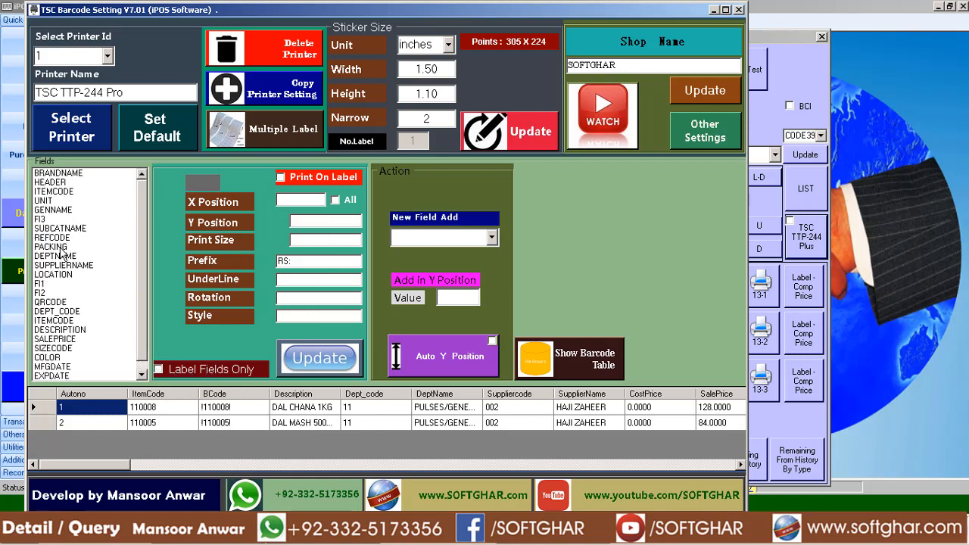
left_click(56, 211)
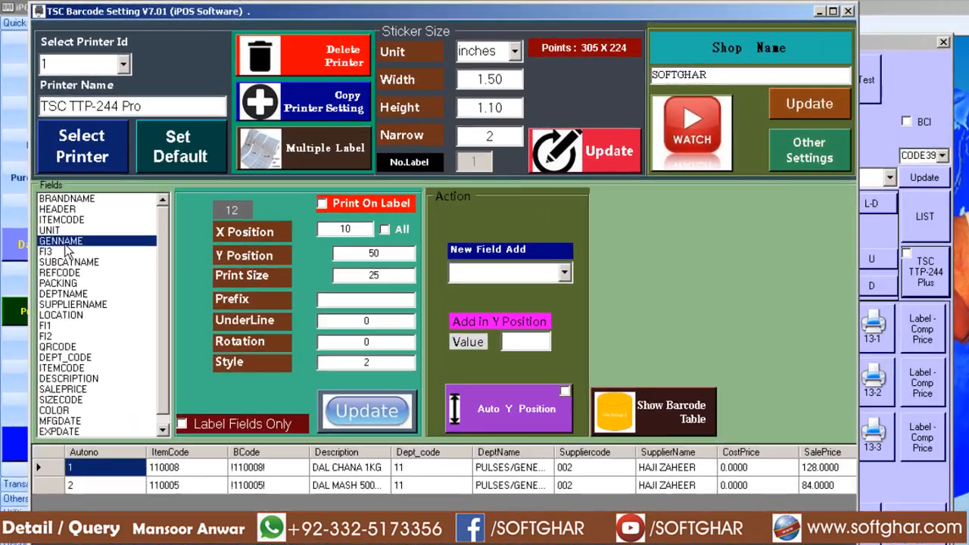
key("m")
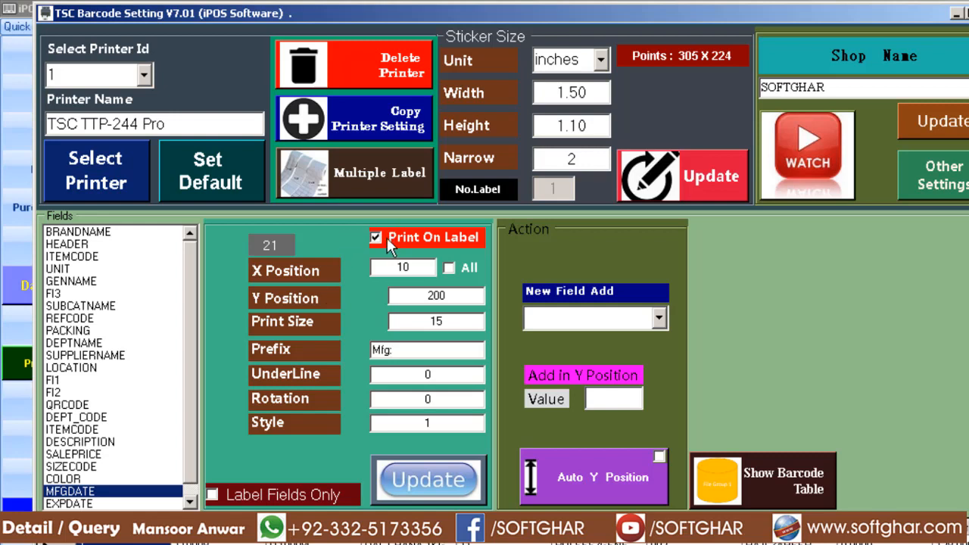
left_click(440, 480)
left_click(725, 409)
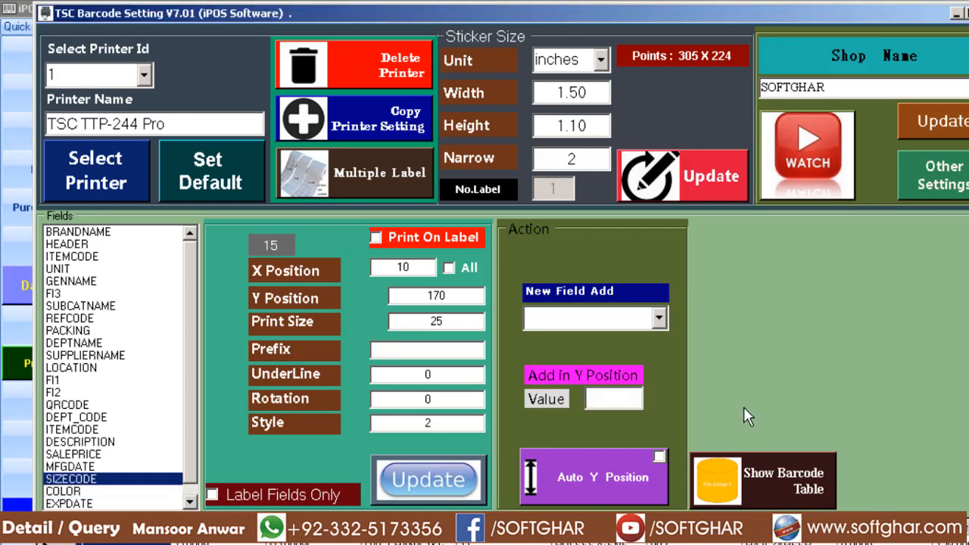
Enable Print On Label for EXPDATE, save it, and restrict the field list to label fields only.
left_click(86, 504)
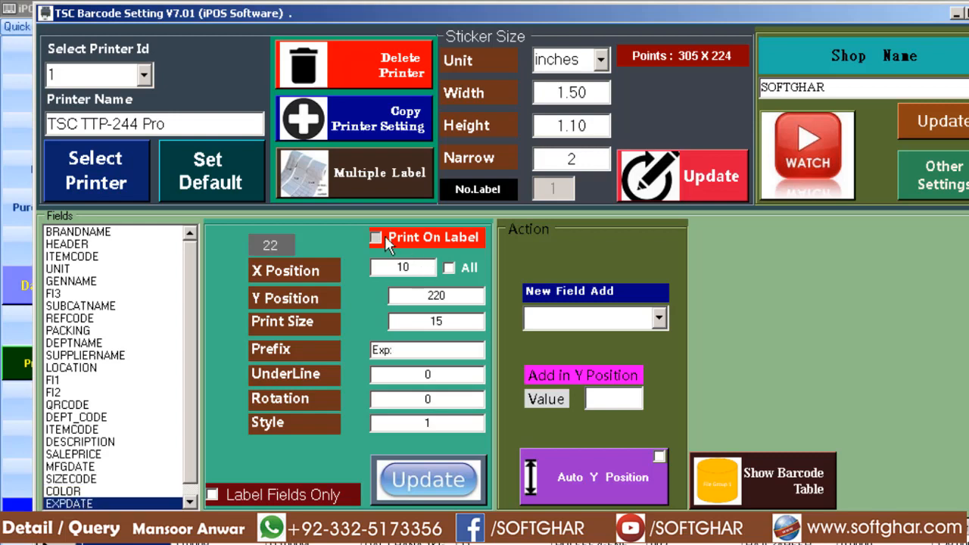
left_click(429, 485)
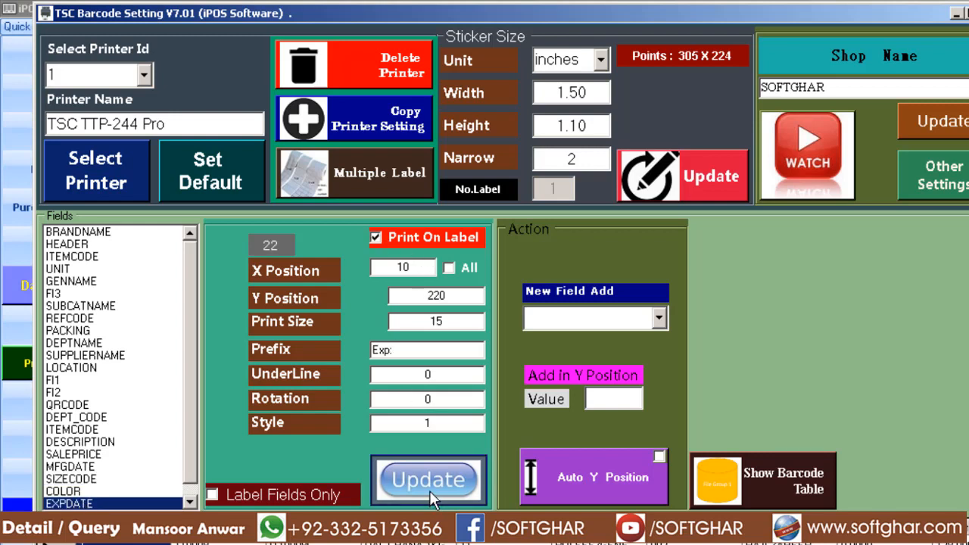
left_click(727, 411)
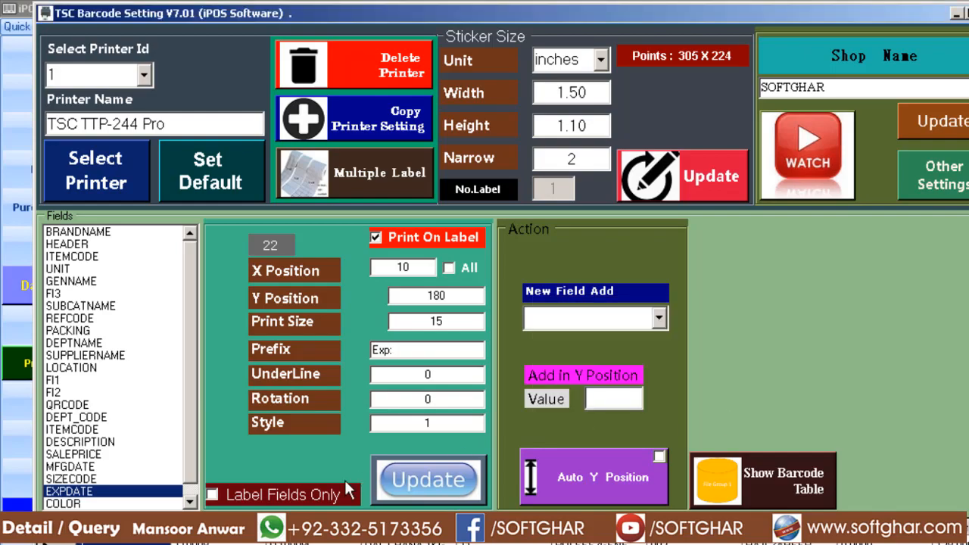
left_click(248, 501)
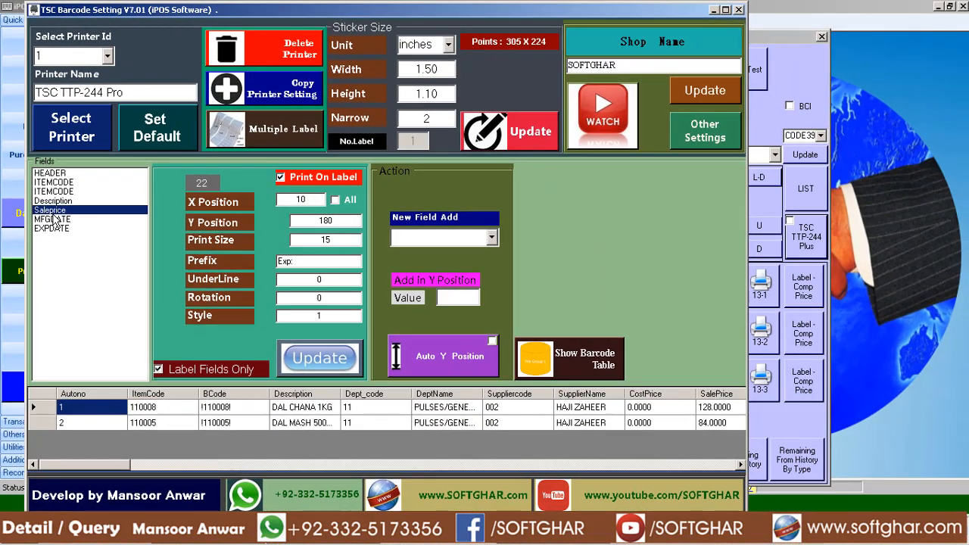
Compare the Saleprice field's Y Position and Print Size with the MFGDATE field's Y Position.
left_click(72, 244)
left_click(54, 210)
left_click(64, 220)
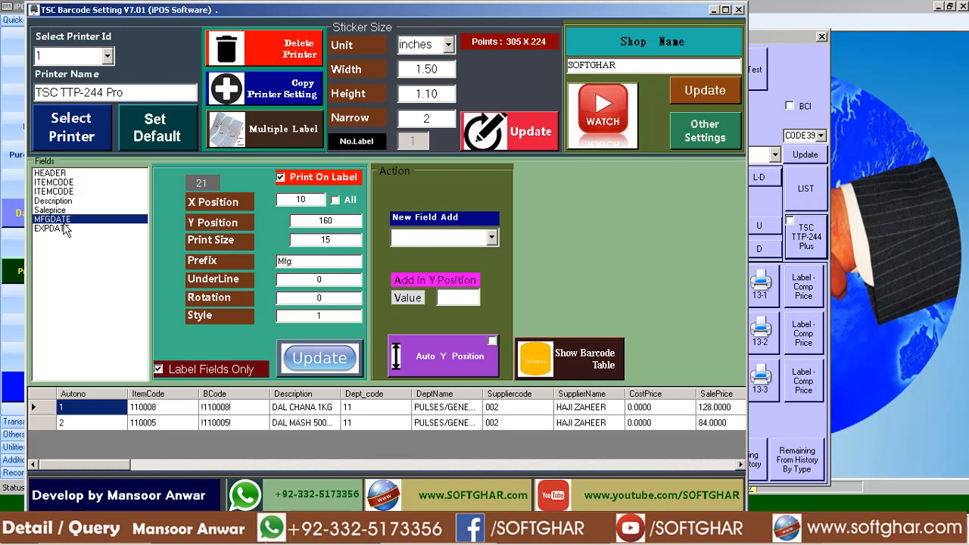
left_click(61, 211)
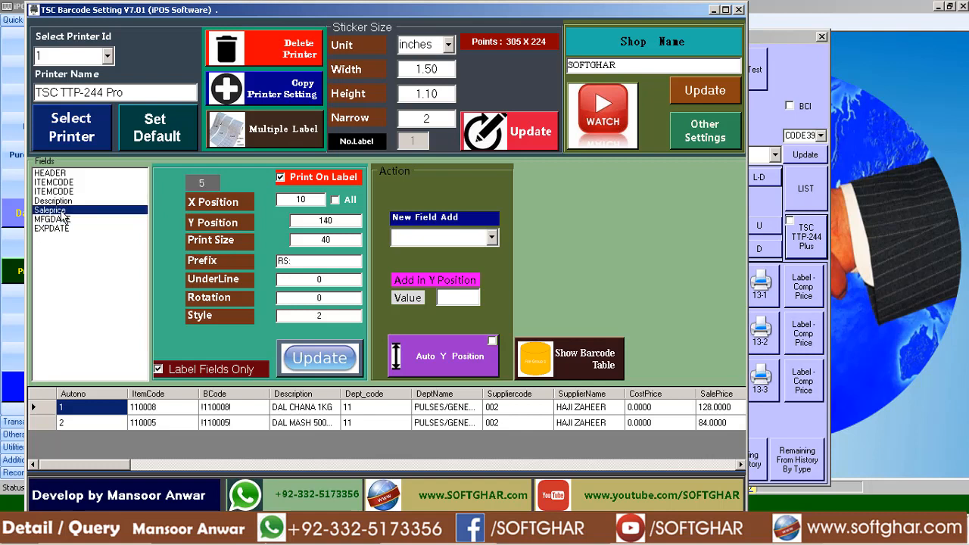
left_click_drag(313, 220, 381, 221)
left_click(58, 220)
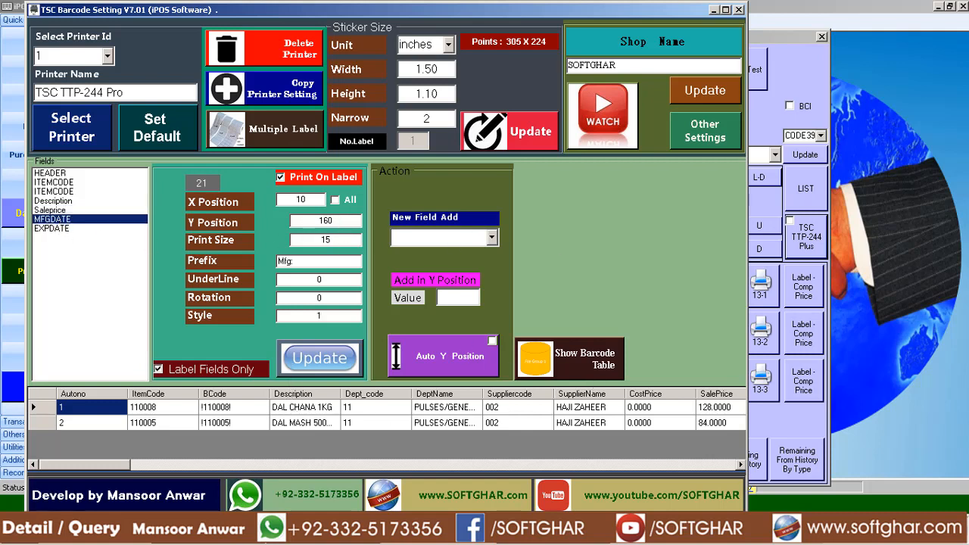
left_click(479, 137)
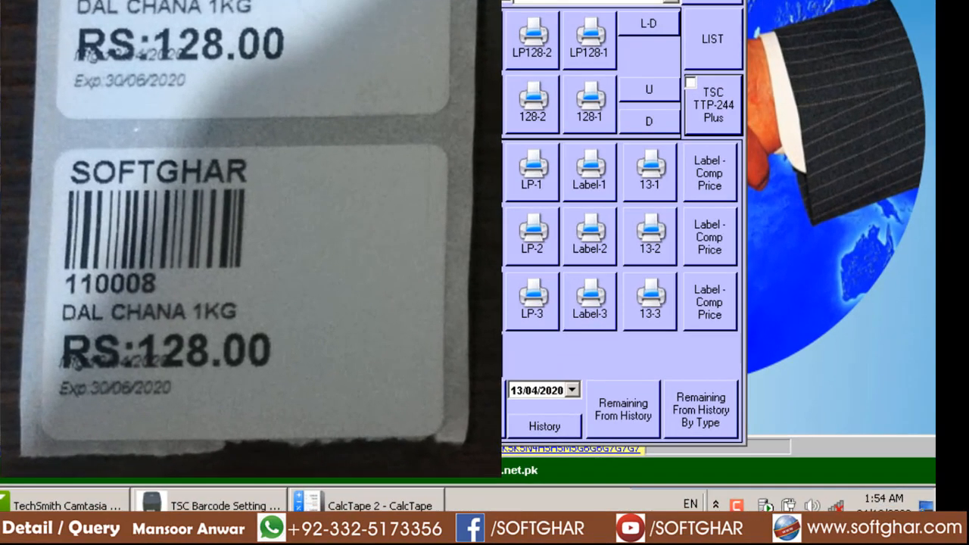
Apply Auto Y Position to all fields in TSC Barcode Setting and check the Y Positions of Saleprice and MFGDATE.
left_click(279, 506)
left_click(23, 201)
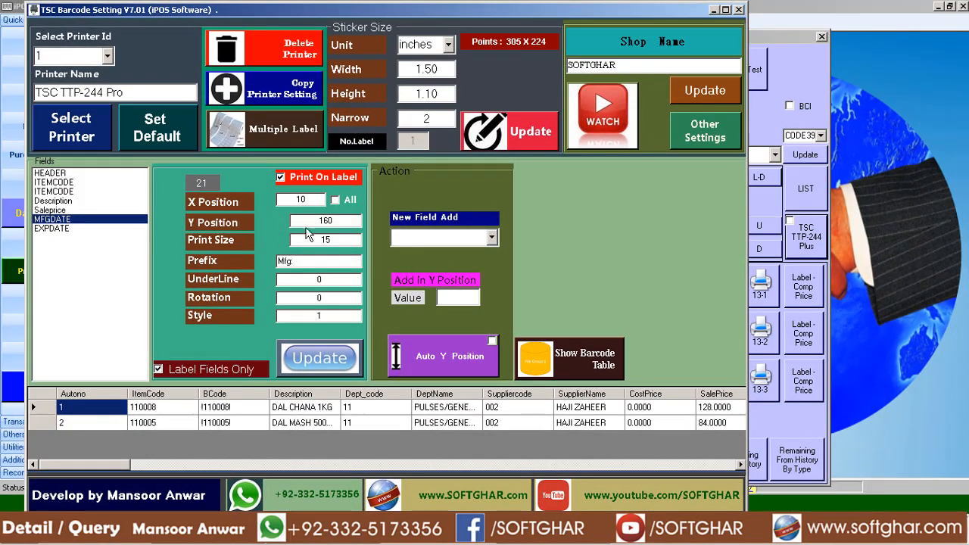
left_click(56, 210)
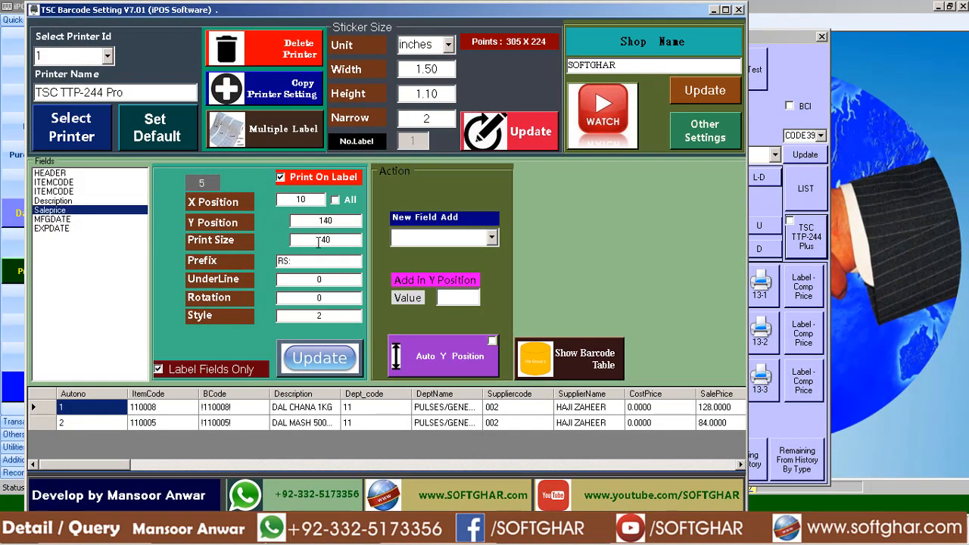
key("Down")
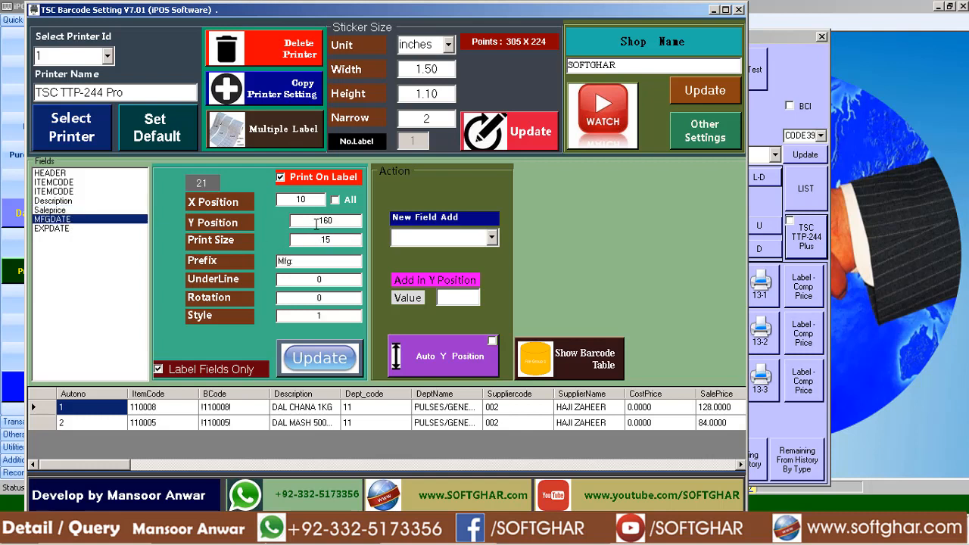
left_click(444, 356)
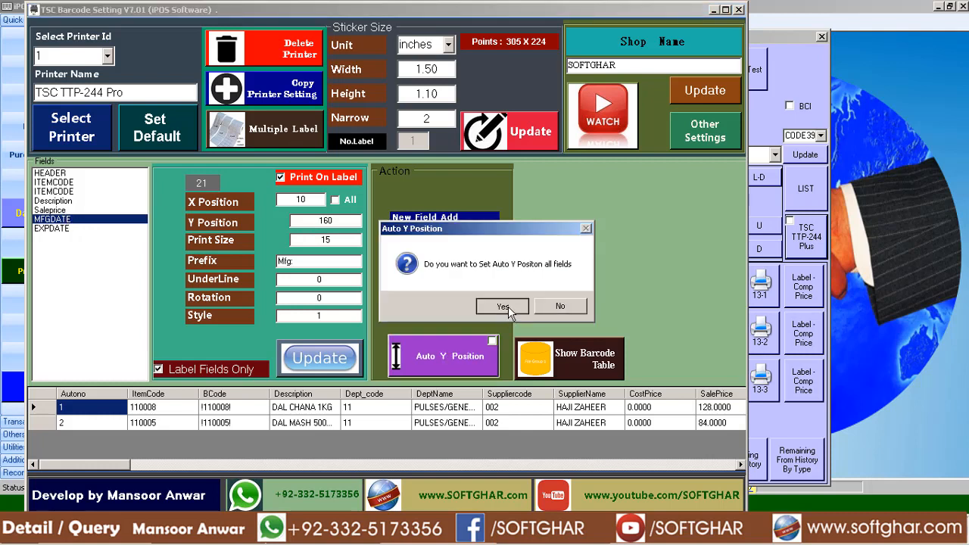
left_click(500, 306)
left_click(545, 307)
left_click(60, 211)
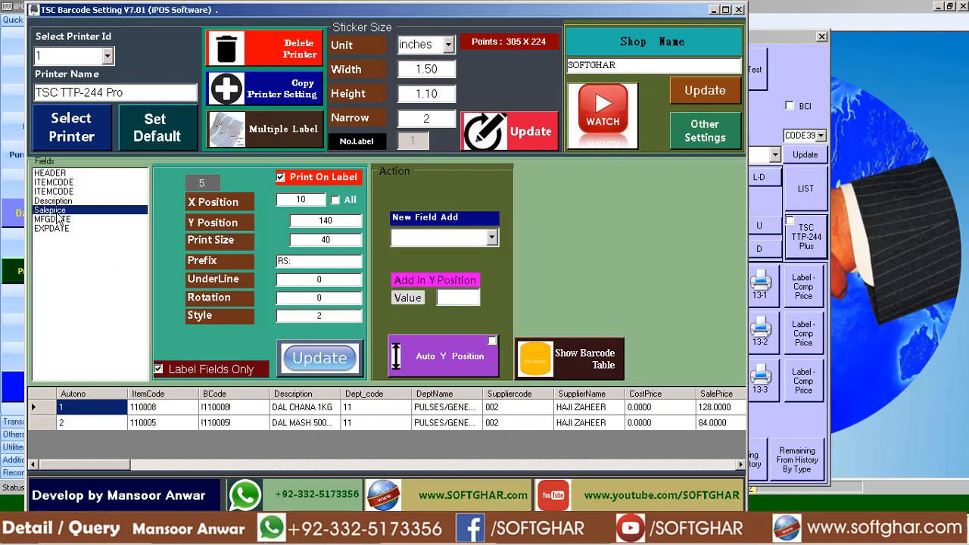
left_click(61, 219)
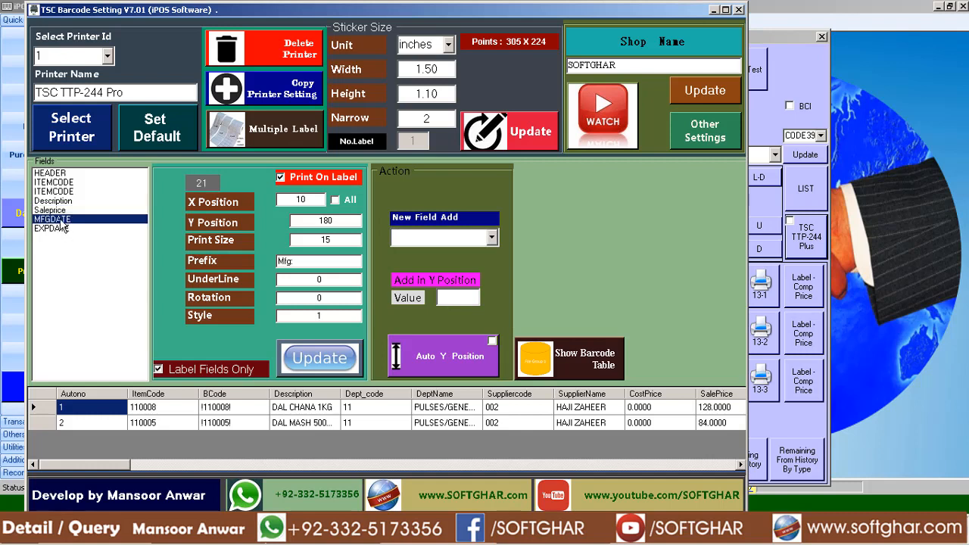
left_click_drag(315, 219, 348, 217)
Print the stickers with Mfg Date and Expiry Date from iPOS.NET's Alpha-Numeric Barcode window.
key("Escape")
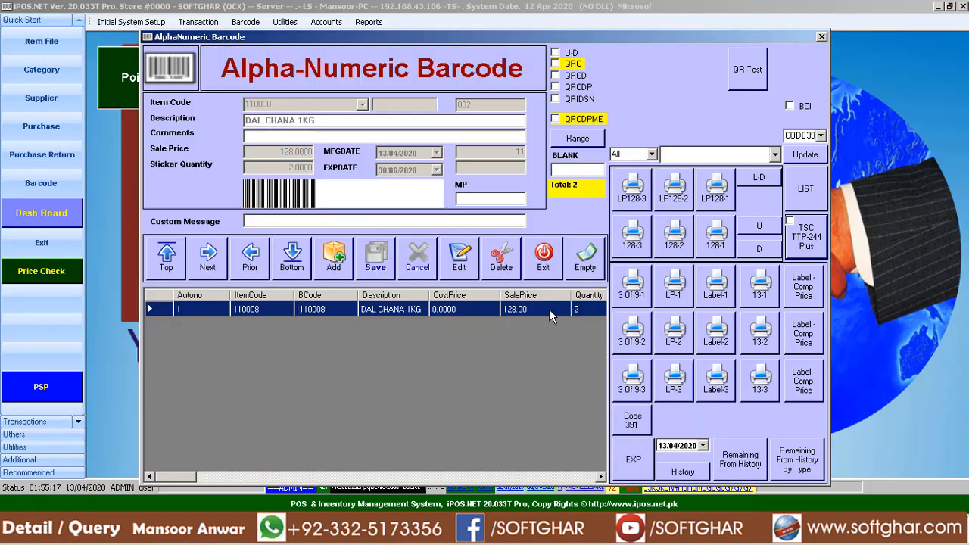
left_click(800, 243)
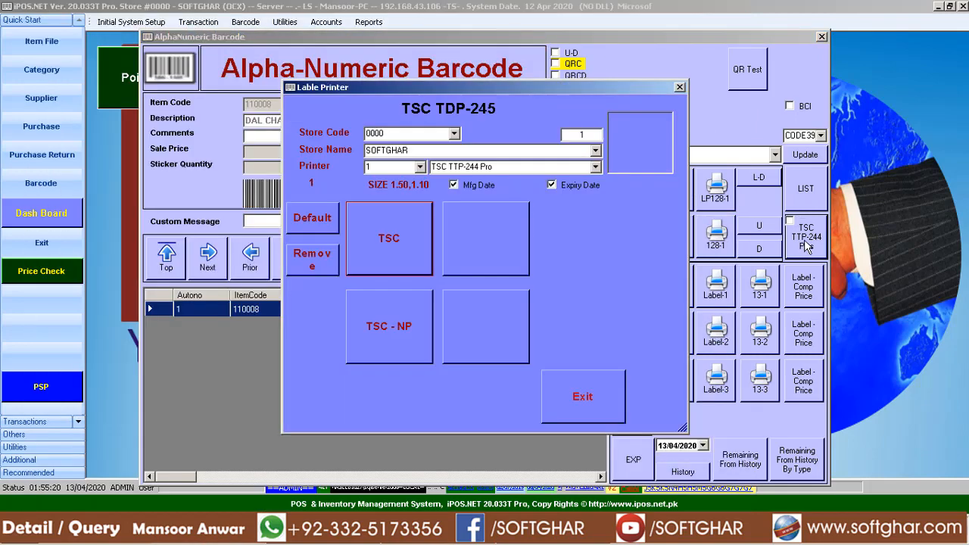
left_click(389, 235)
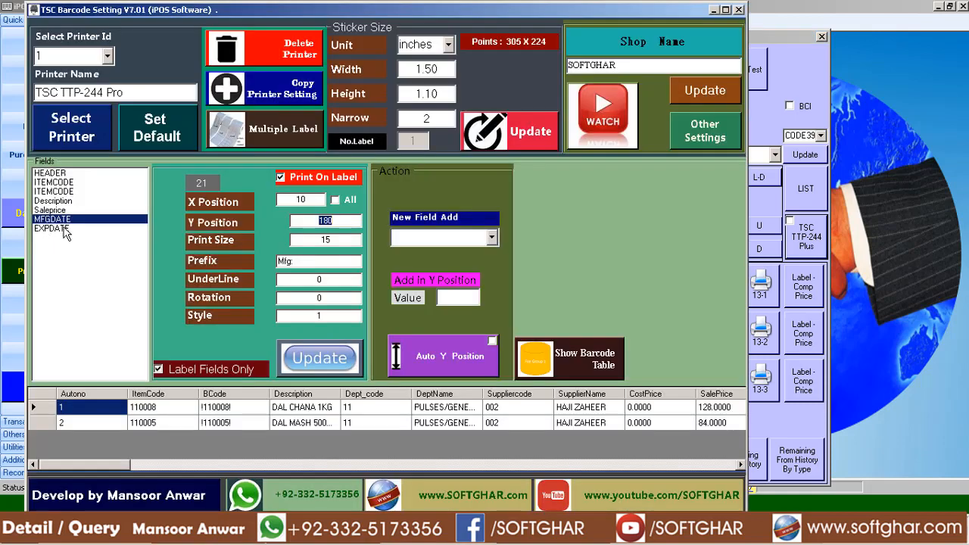
In TSC Barcode Setting, review the settings of the label fields from HEADER through EXPDATE.
left_click(64, 228)
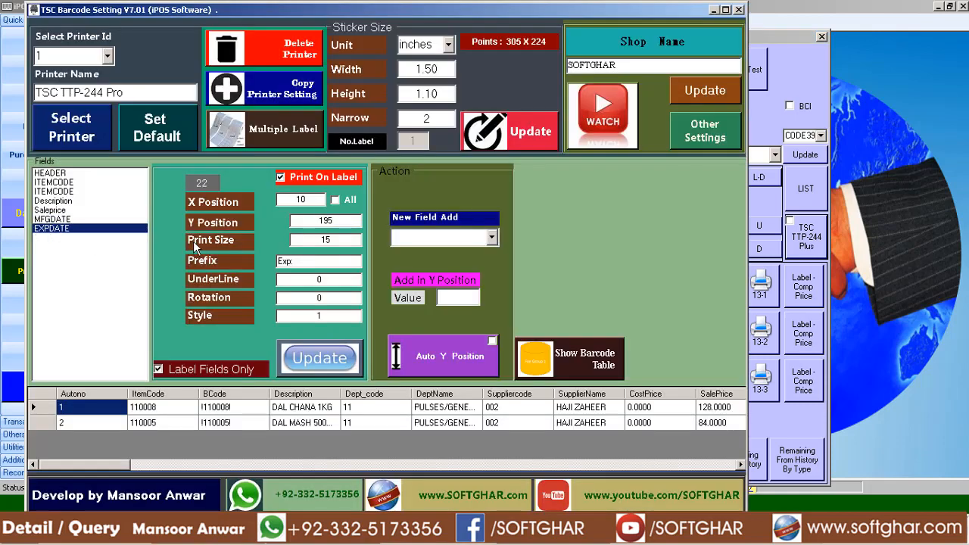
left_click(59, 175)
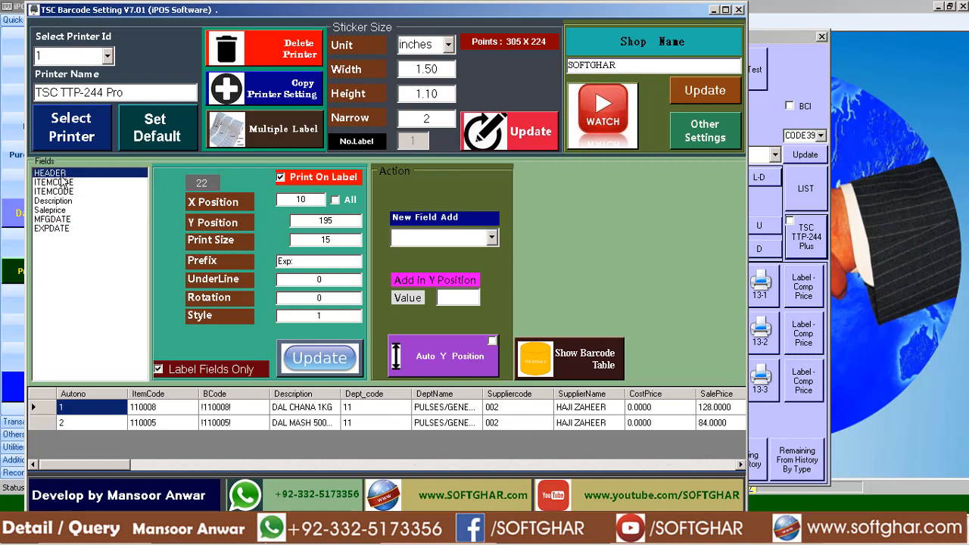
left_click(57, 184)
left_click(56, 193)
left_click(53, 211)
left_click(53, 220)
left_click(53, 230)
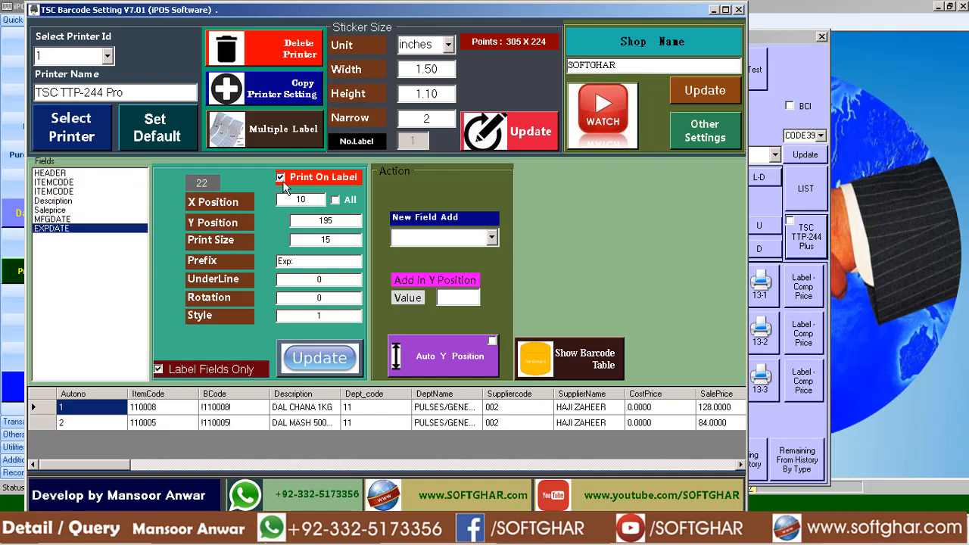
Set the X Position to 20 for all fields and save the change.
left_click_drag(306, 201, 206, 200)
type("20")
left_click(333, 203)
left_click(331, 364)
left_click(540, 307)
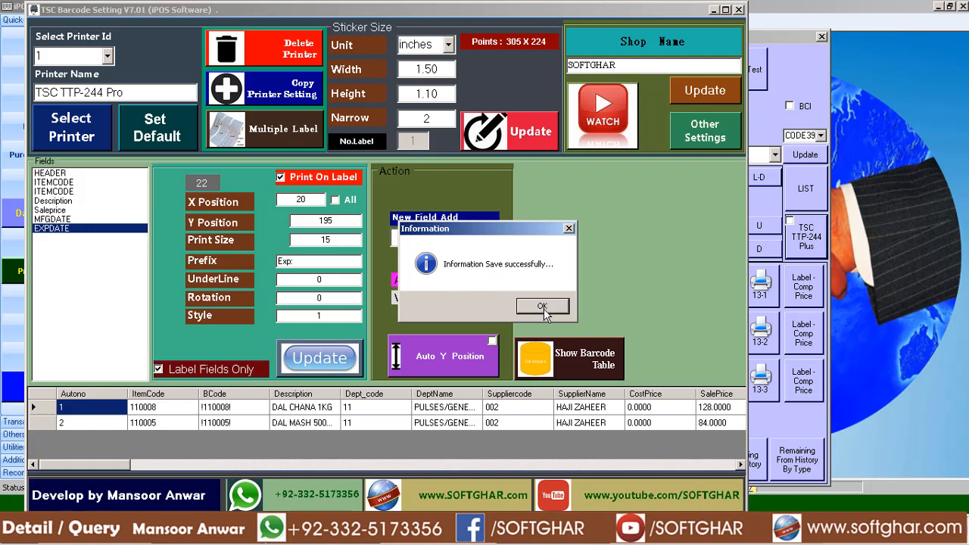
left_click(543, 308)
Print the stickers again from iPOS.NET using the TSC option, and return to TSC Barcode Setting.
left_click(739, 10)
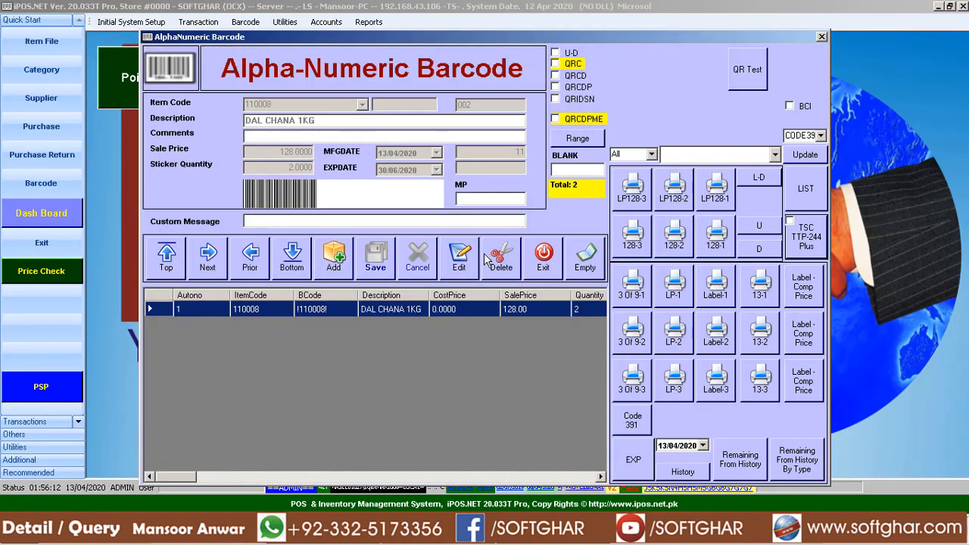
key("Return")
left_click(383, 249)
left_click(219, 536)
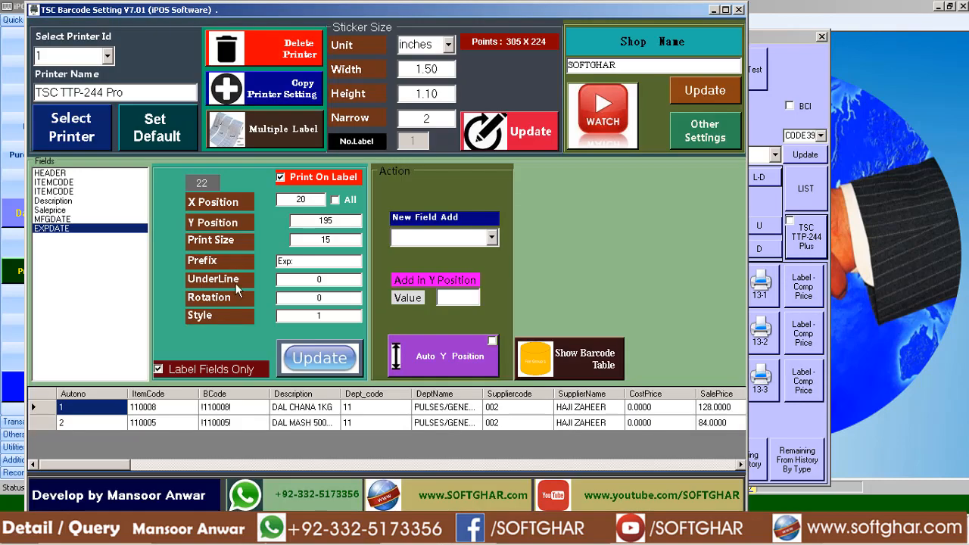
Set the X Position to 10 for all fields, starting from HEADER, and save the change.
left_click(53, 219)
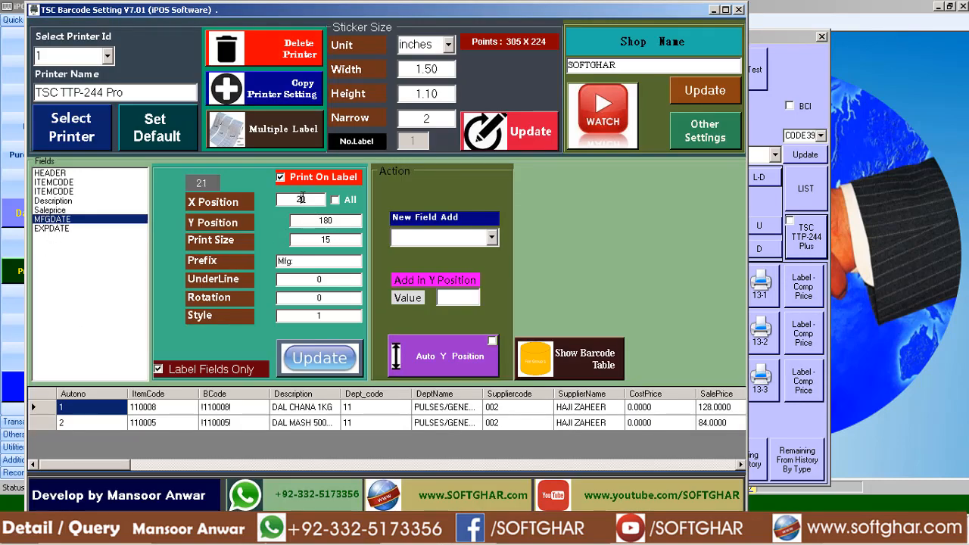
left_click(47, 228)
left_click(56, 176)
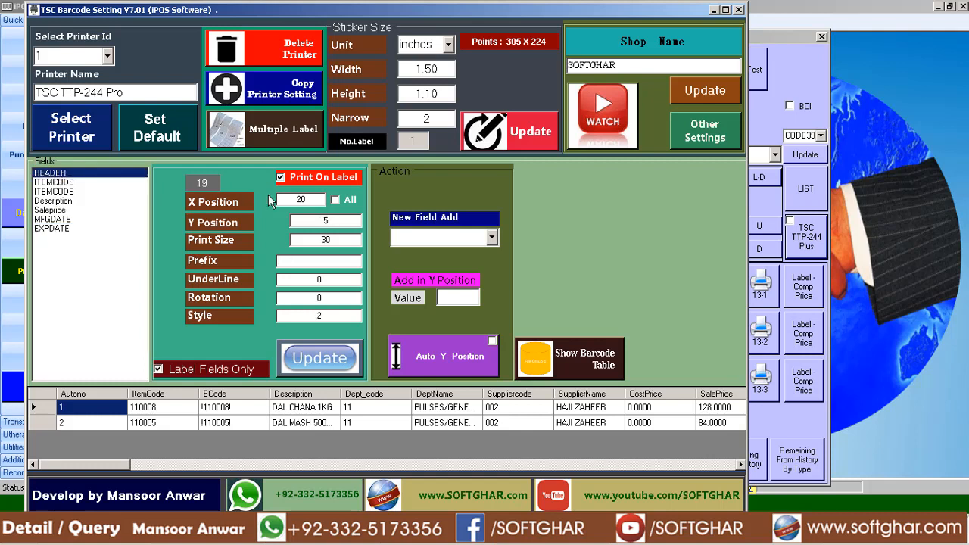
double_click(299, 199)
type("10")
left_click(356, 201)
left_click(329, 357)
left_click(539, 306)
left_click(538, 305)
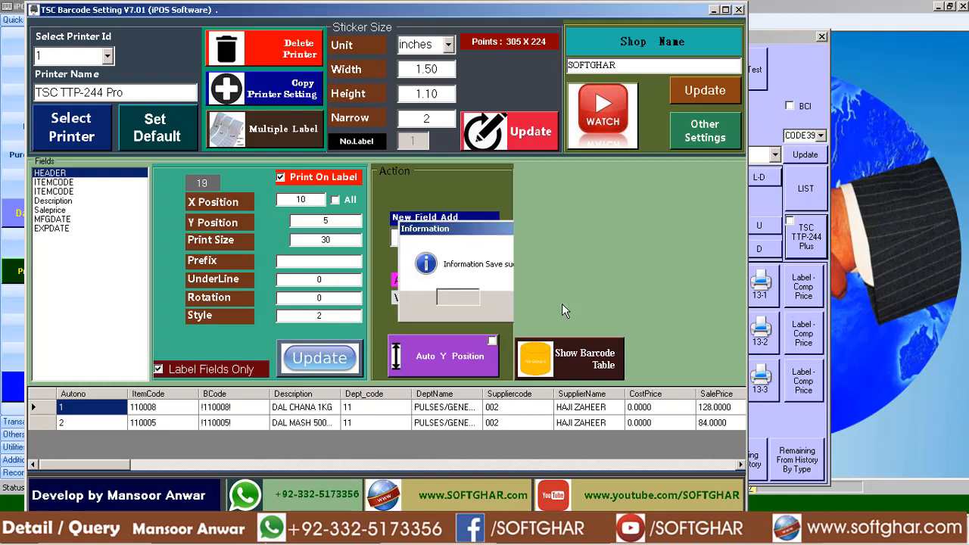
Set the X Position of the EXPDATE field alone to 150 and save it.
left_click(53, 229)
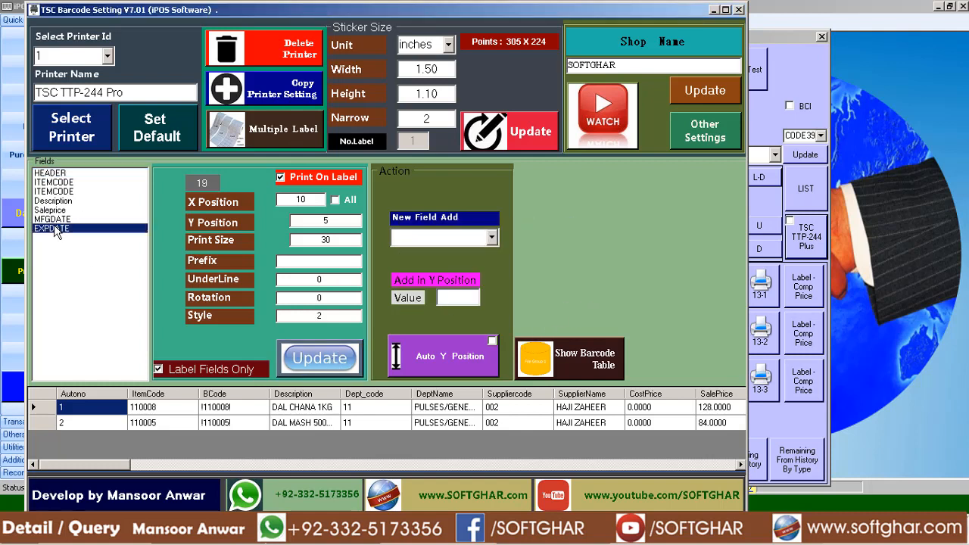
double_click(300, 199)
type("1")
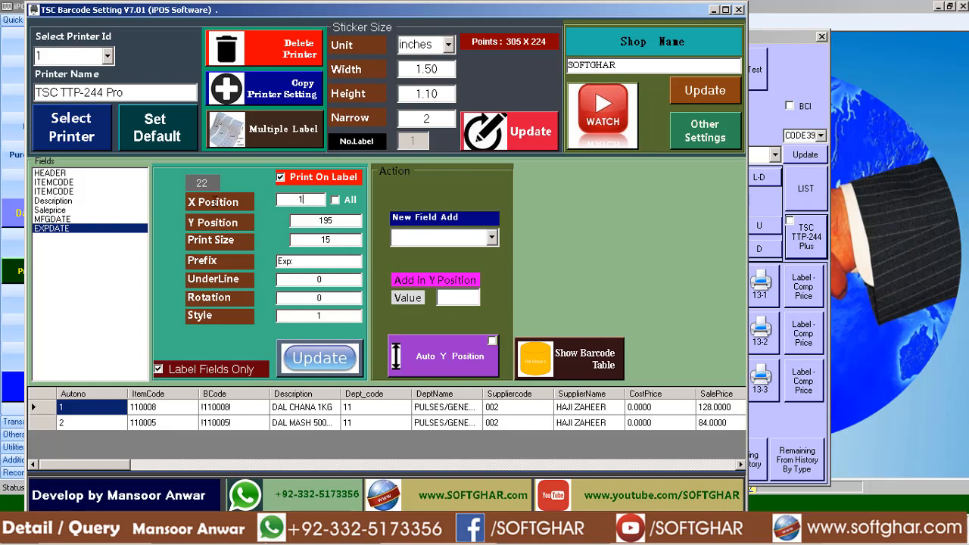
type("50")
left_click(328, 367)
left_click(546, 304)
Set the EXPDATE field's Y Position to 180, matching MFGDATE, and save it.
left_click(58, 221)
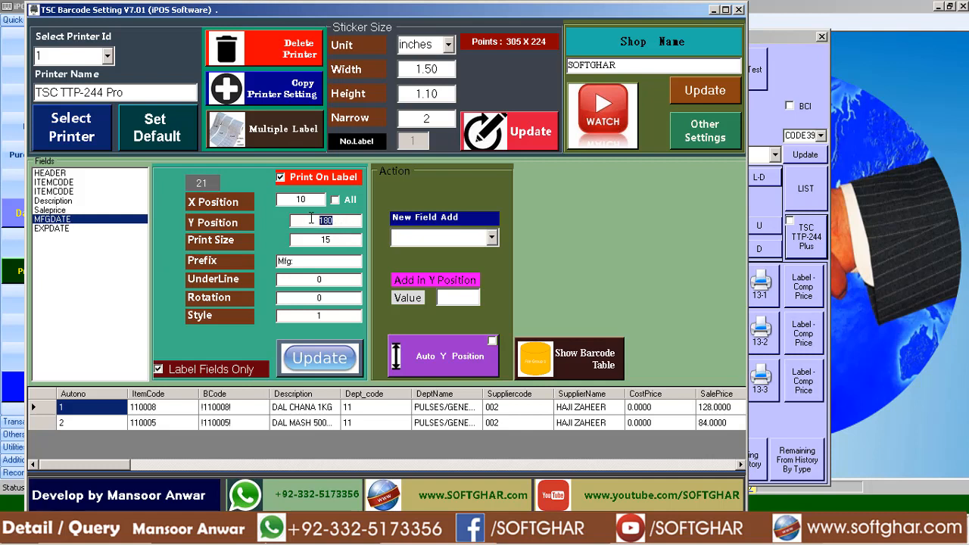
left_click(50, 229)
double_click(346, 220)
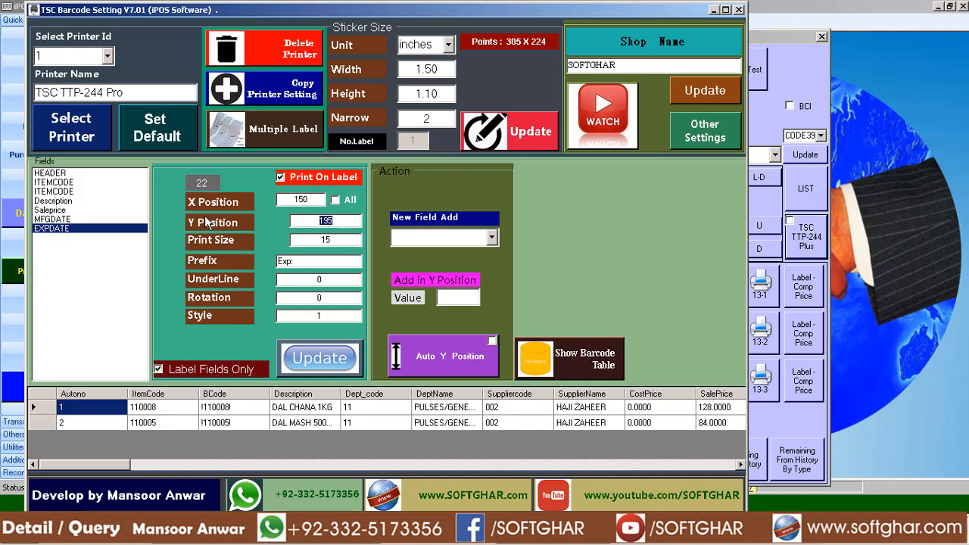
type("180")
left_click(318, 362)
left_click(542, 306)
Switch to iPOS.NET, print the stickers with the TSC option, and return to TSC Barcode Setting.
left_click(252, 531)
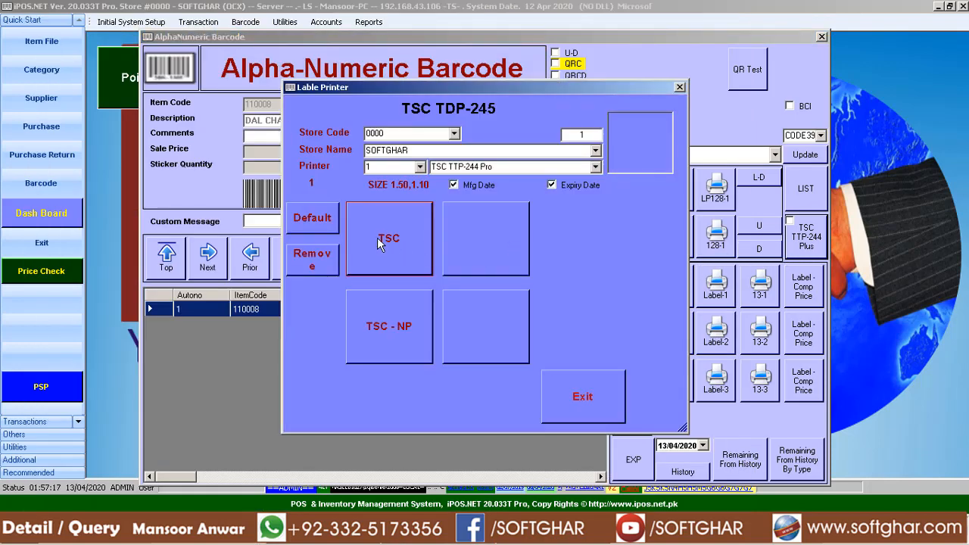
left_click(377, 239)
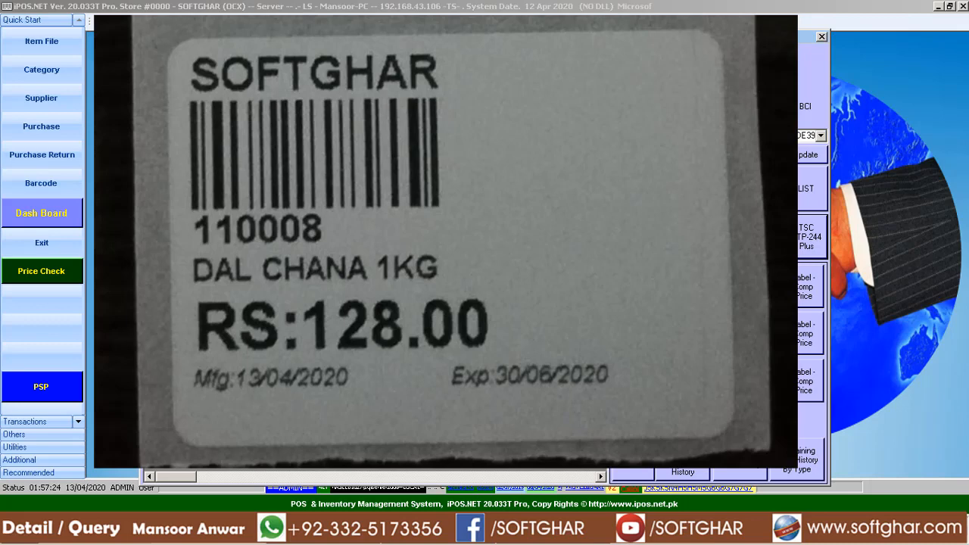
left_click(487, 532)
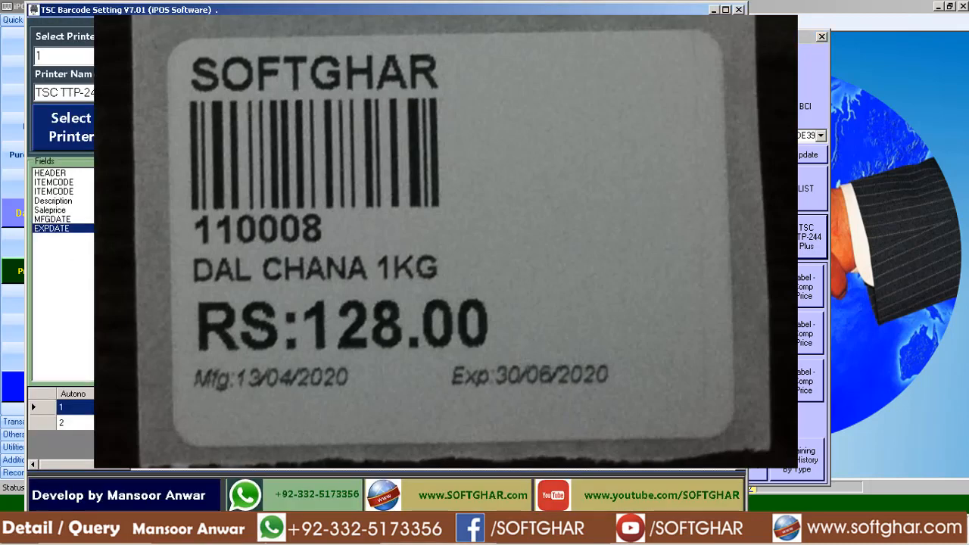
Set the MFGDATE field's Print Size to 20 and save it.
left_click(65, 220)
double_click(336, 239)
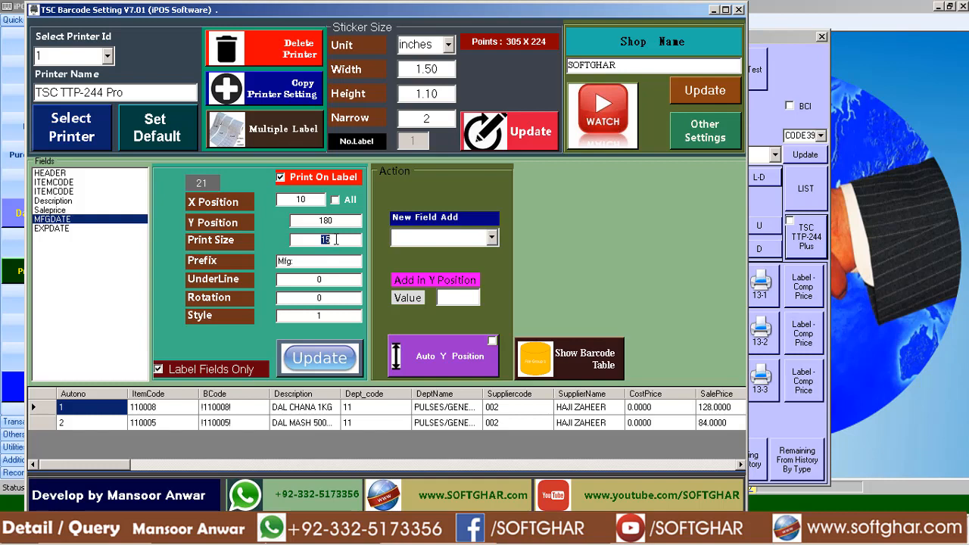
type("20")
left_click(318, 358)
left_click(527, 304)
Apply Auto Y Position to all fields and check the Y positions of Saleprice and MFGDATE.
left_click(448, 353)
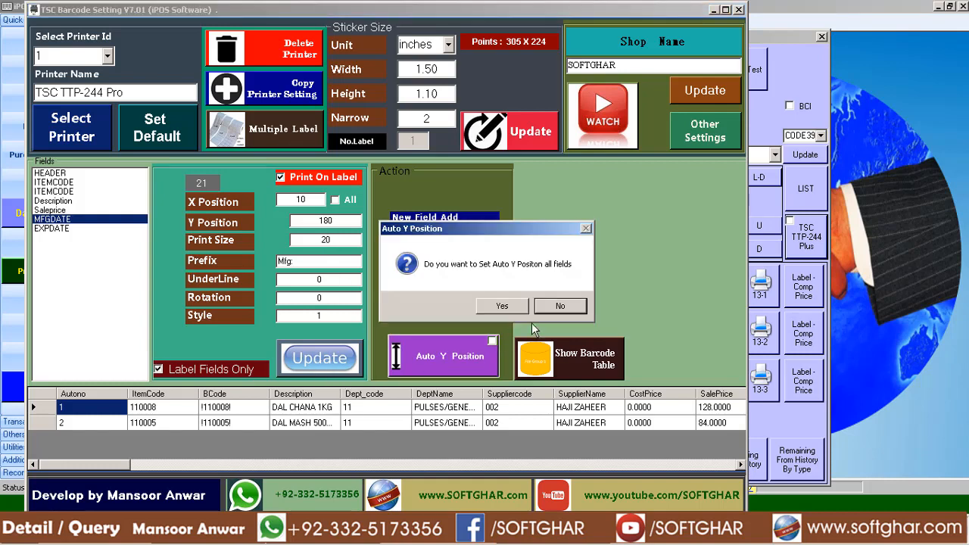
left_click(499, 305)
left_click(549, 305)
left_click(53, 218)
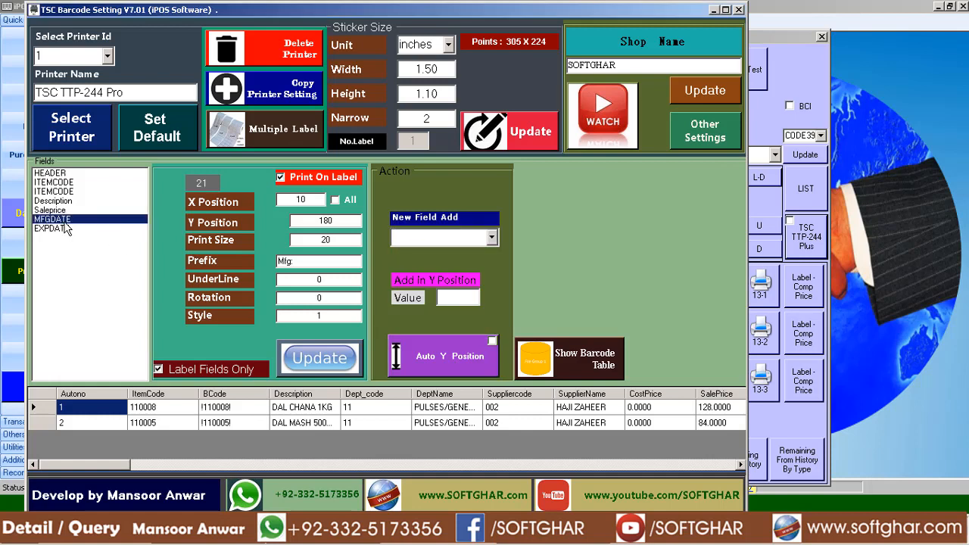
left_click(59, 211)
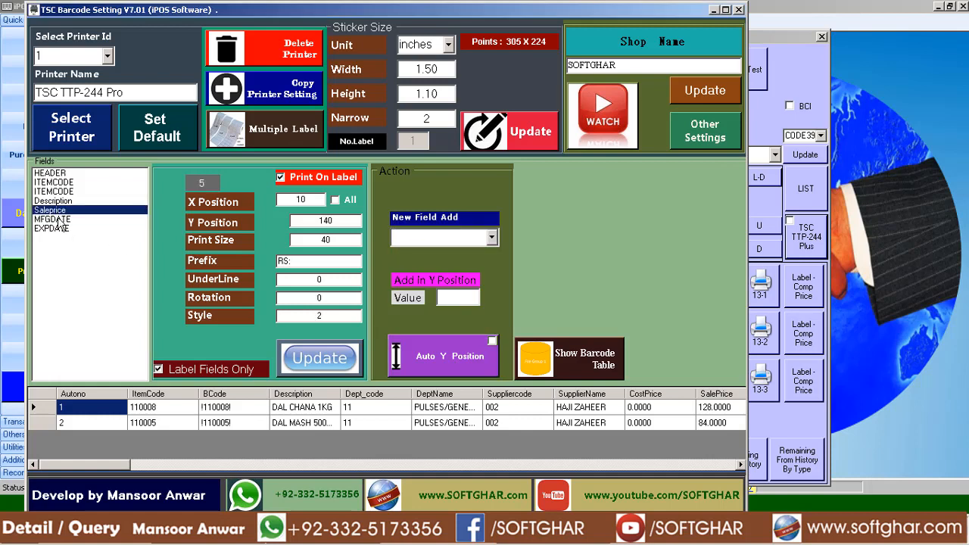
left_click(61, 220)
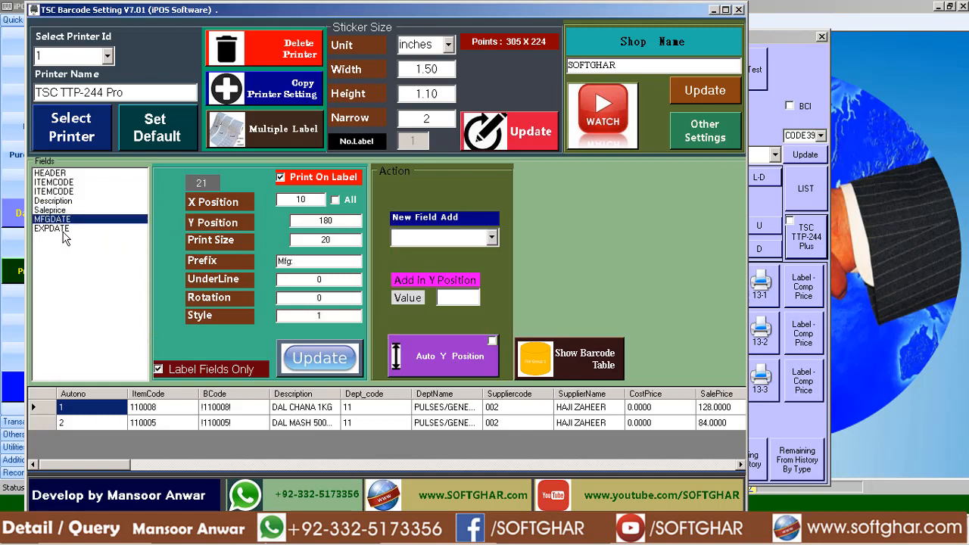
Set the EXPDATE field's Print Size to 20 and save it.
left_click(62, 230)
left_click_drag(338, 241, 131, 237)
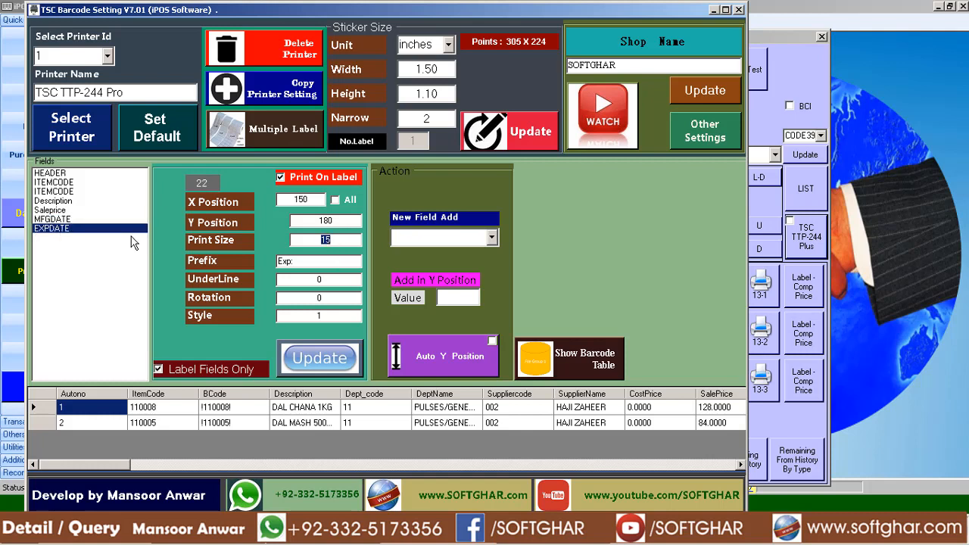
type("20")
left_click_drag(313, 260, 267, 262)
left_click(322, 356)
left_click(538, 307)
Switch to iPOS.NET and print the stickers with the enlarged date fields using the TSC option.
left_click(208, 535)
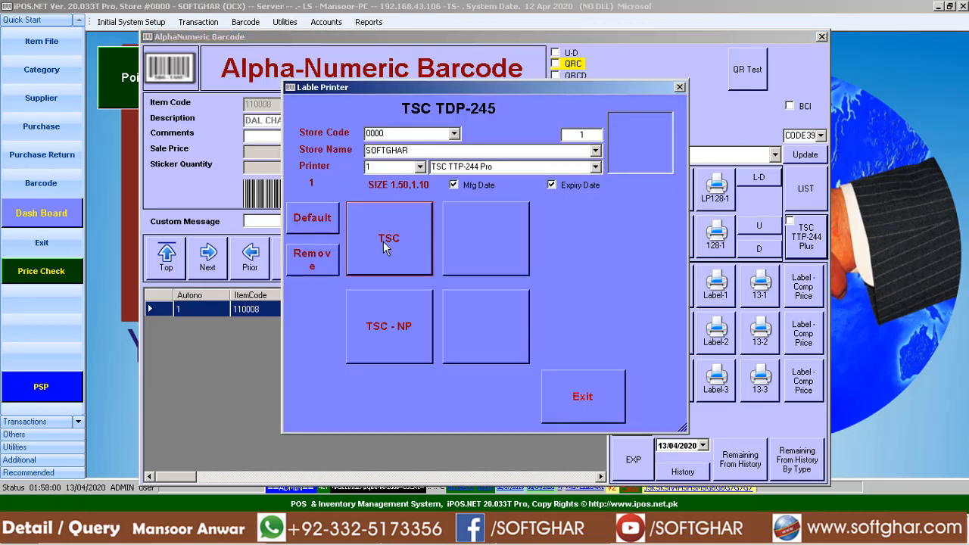
left_click(383, 240)
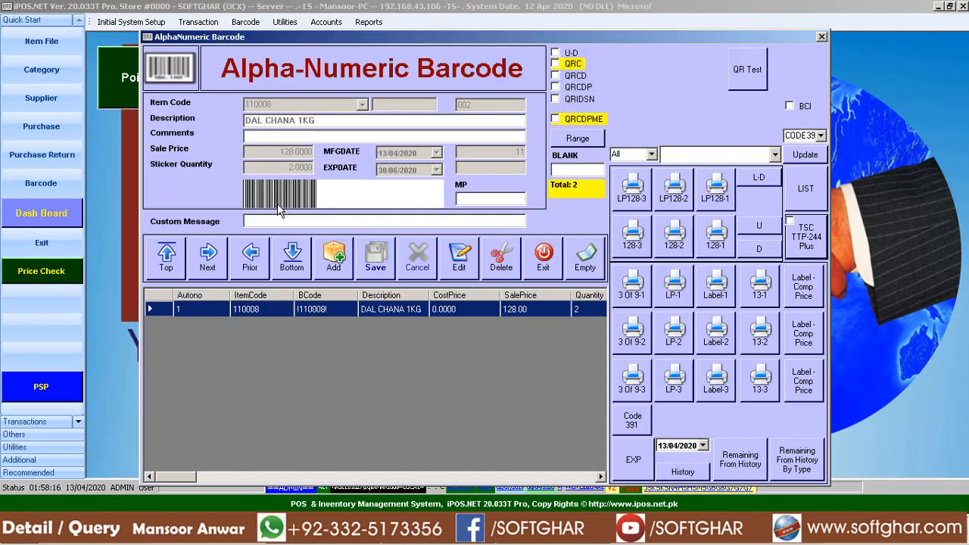
left_click(208, 533)
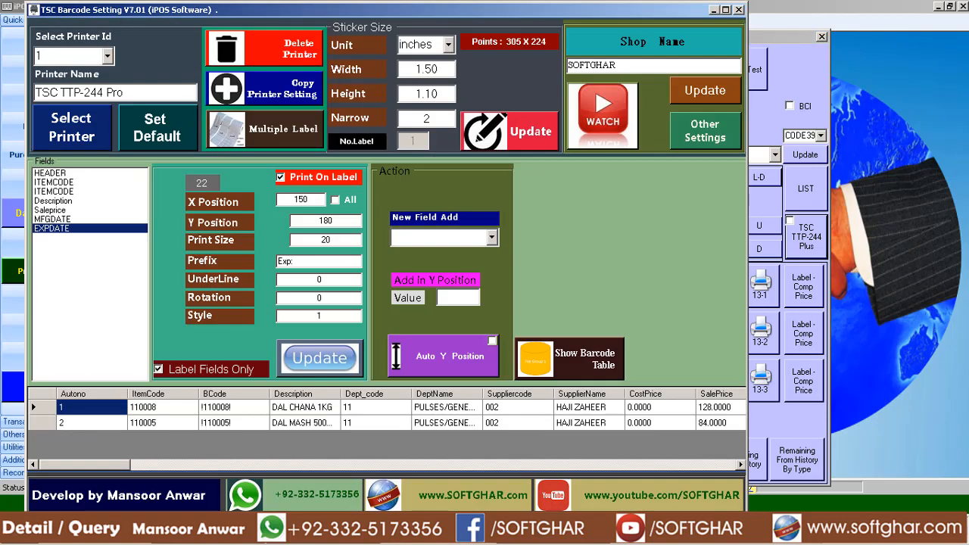
left_click(212, 534)
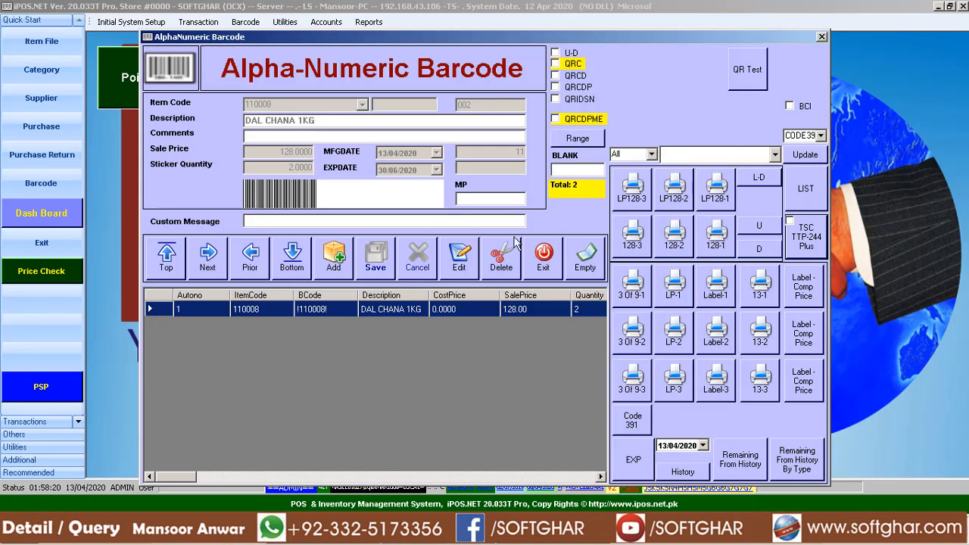
Close the Alpha-Numeric Barcode window, open the Item File, and find DAL CHANA 1KG by searching descriptions for "dal ch".
left_click(529, 261)
left_click(42, 41)
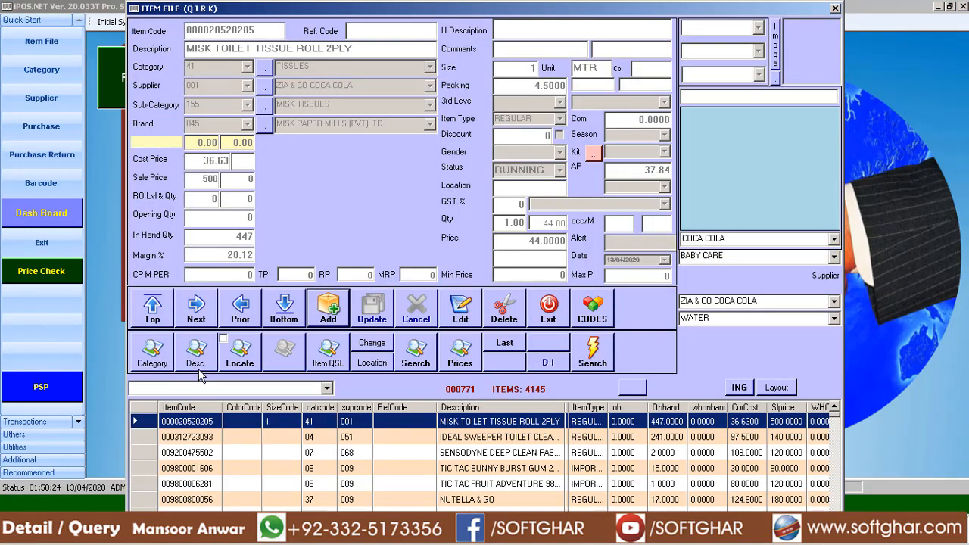
left_click(197, 364)
type("da")
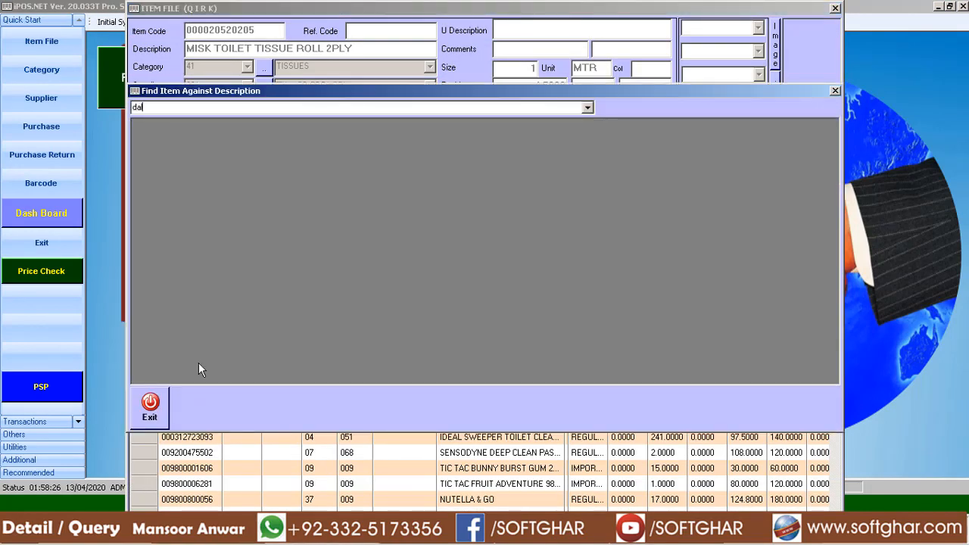
type("l ch")
key("Down")
key("Return")
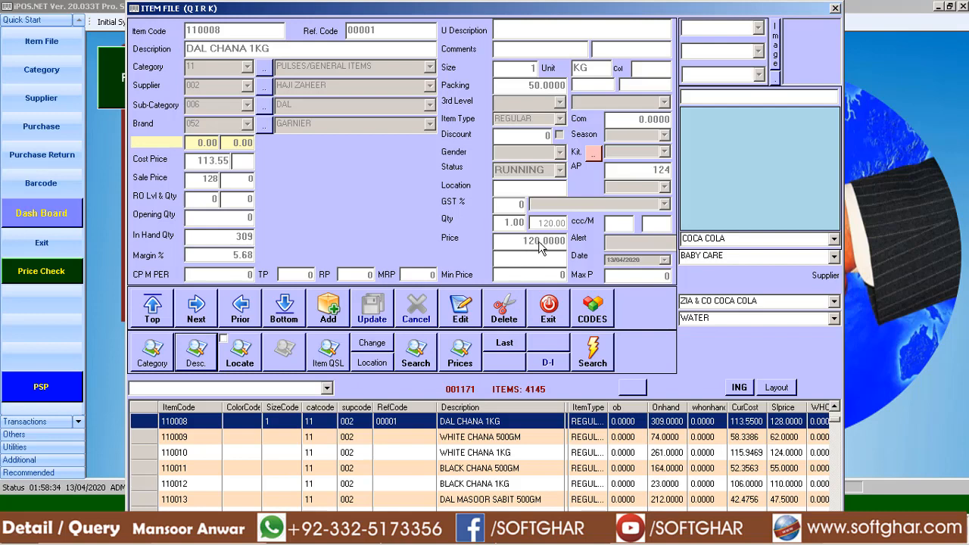
In TSC Barcode Setting, turn off Print On Label for Saleprice, save it, and list all fields instead of label fields only.
left_click(452, 542)
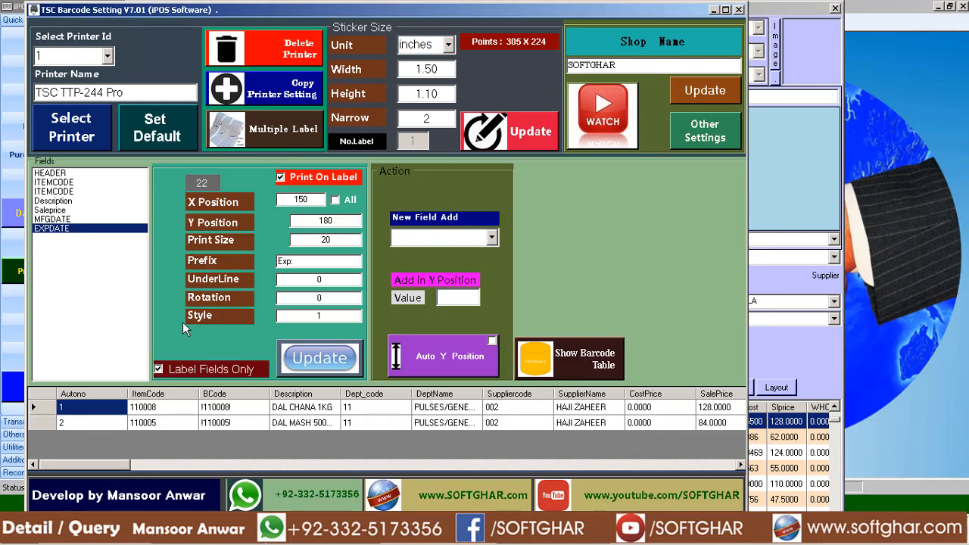
left_click(59, 211)
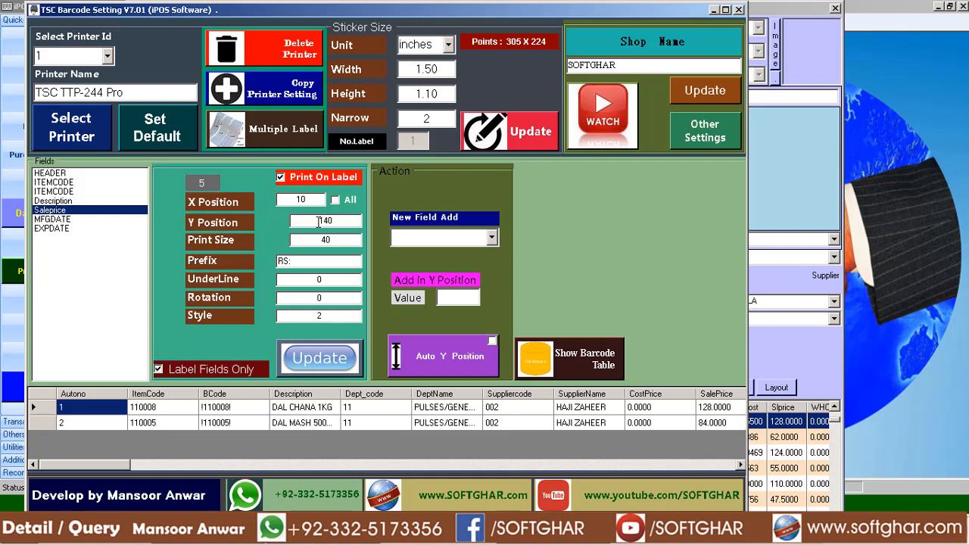
left_click(282, 178)
left_click(317, 362)
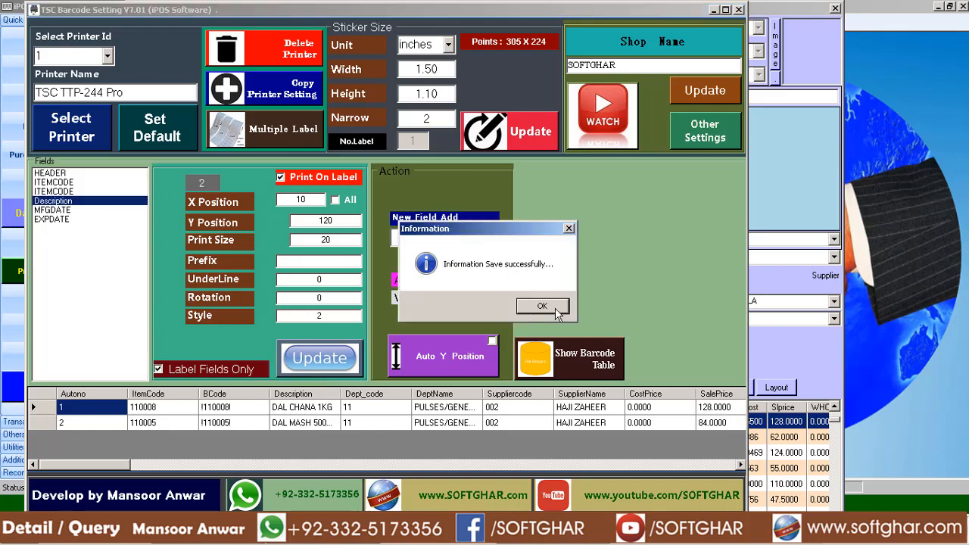
left_click(557, 311)
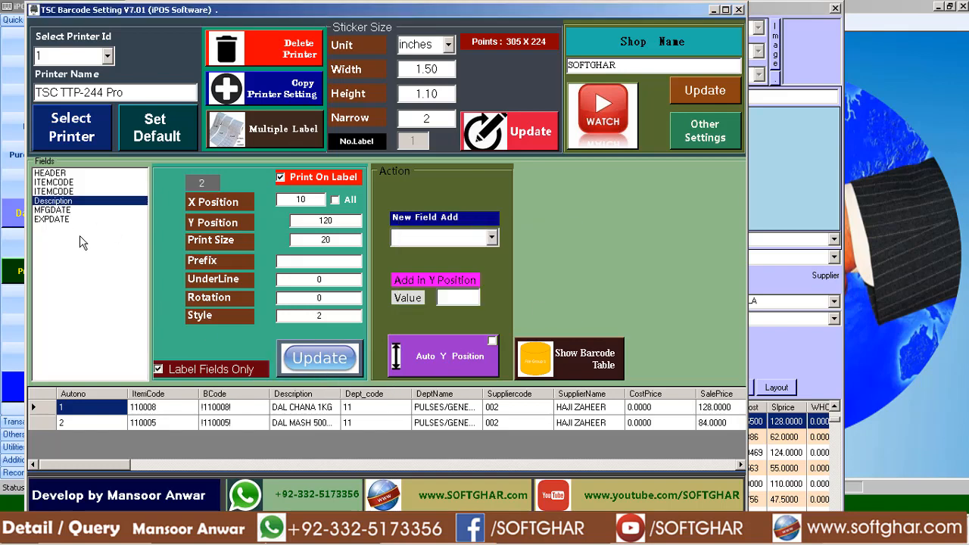
left_click(184, 369)
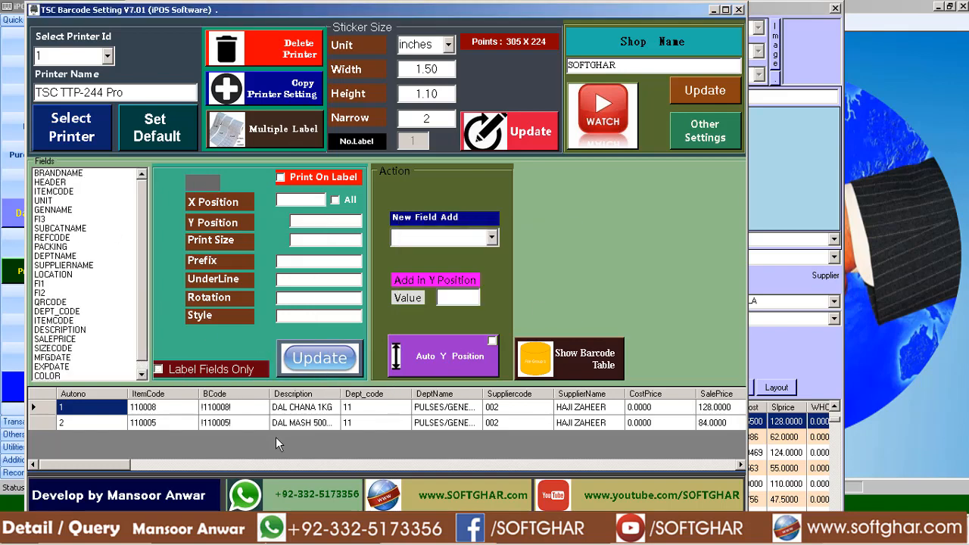
Close iPOS.NET's Item File, reopen Alpha-Numeric Barcode, and examine the DAL CHANA 1KG record's columns through DisP and MFGDATE.
left_click(441, 535)
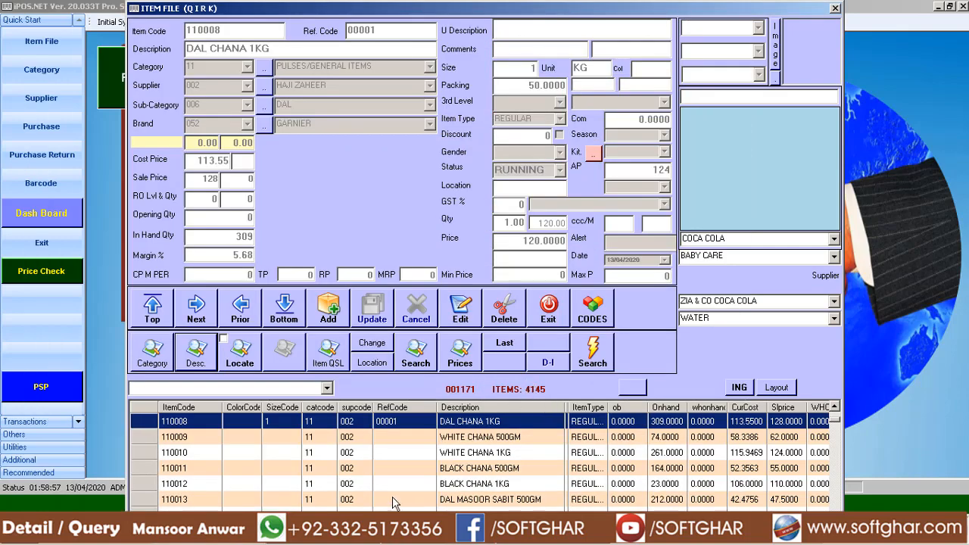
left_click(548, 310)
left_click(58, 191)
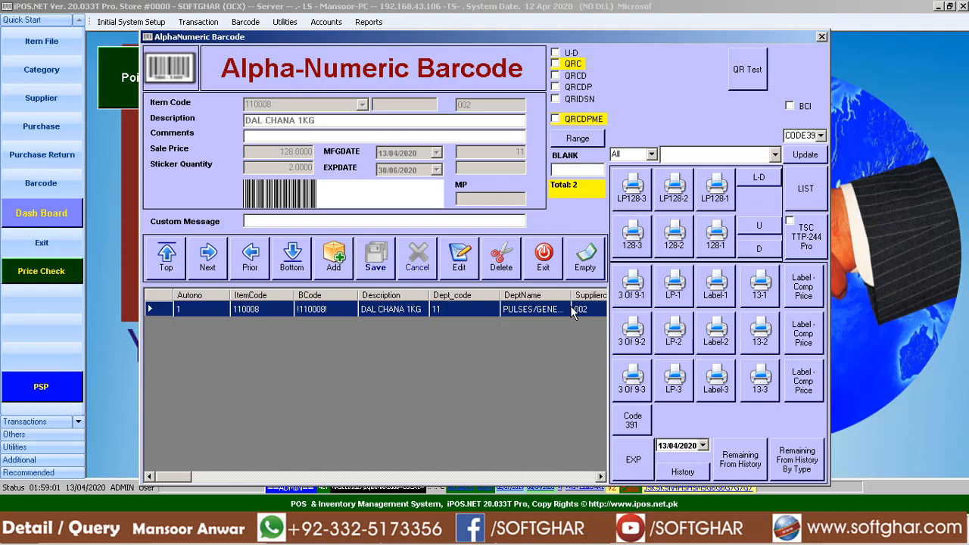
key("Right")
key("Right")
key("Right")
key("Right")
key("Right")
key("Right")
key("Right")
key("Right")
key("Right")
key("Right")
key("Right")
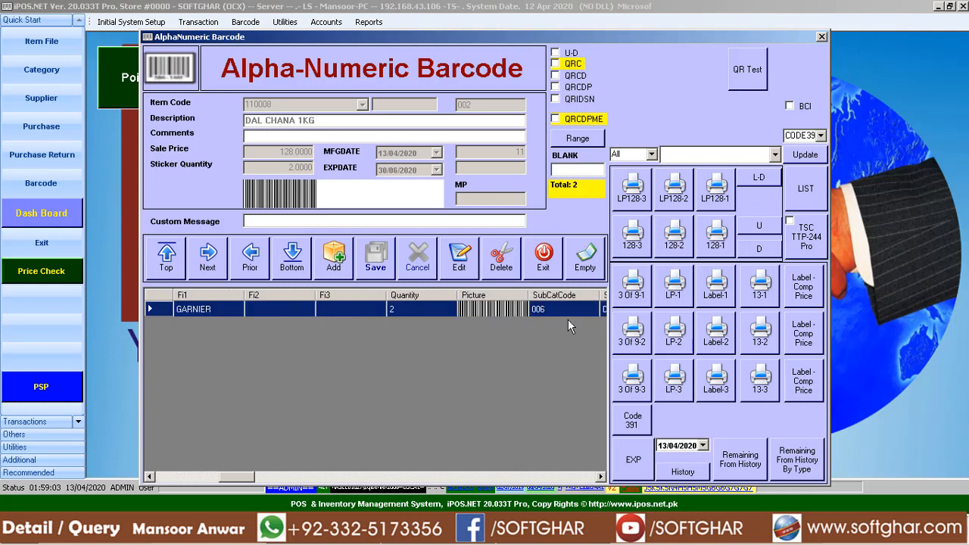
key("Right")
key("Right")
key("Right")
key("Right")
key("Right")
key("Right")
key("Right")
key("Right")
key("Right")
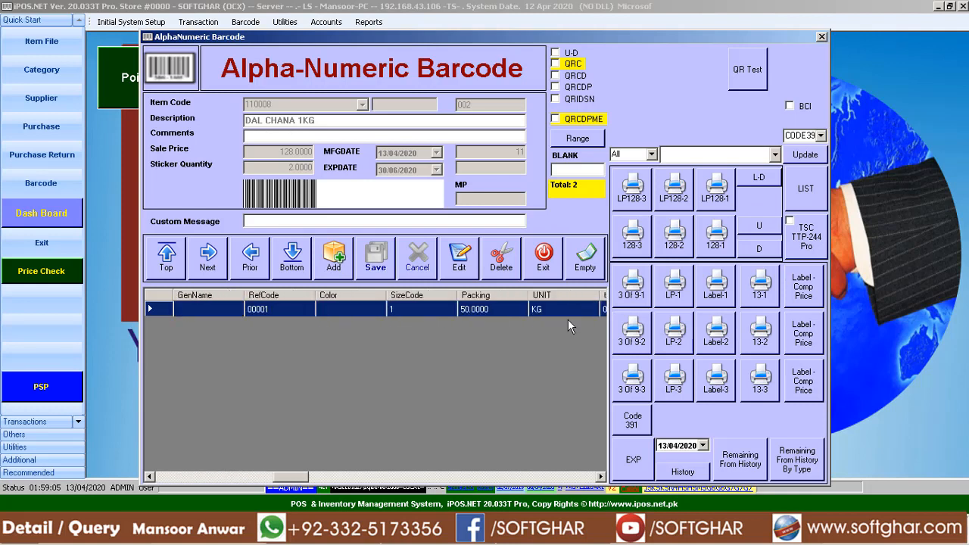
key("Right")
key("Right")
key("Right")
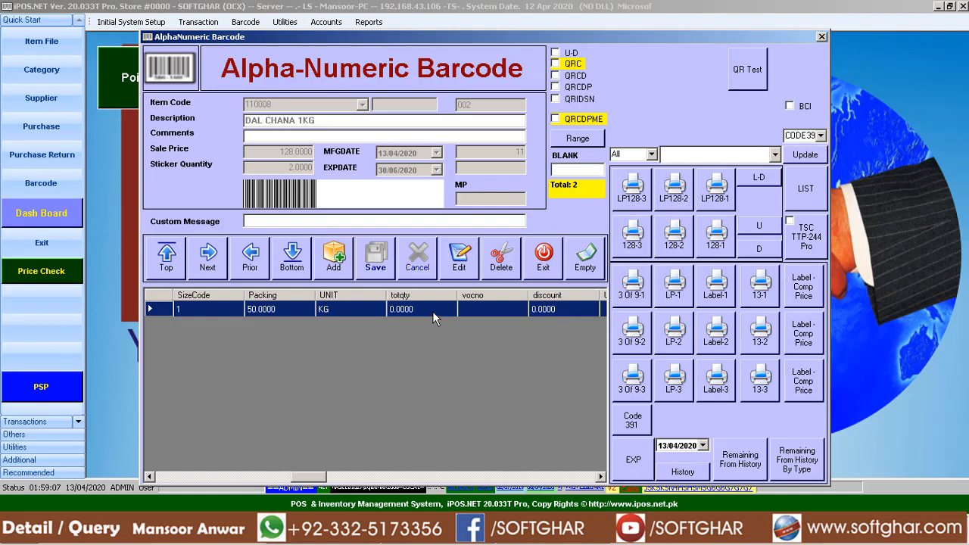
key("Right")
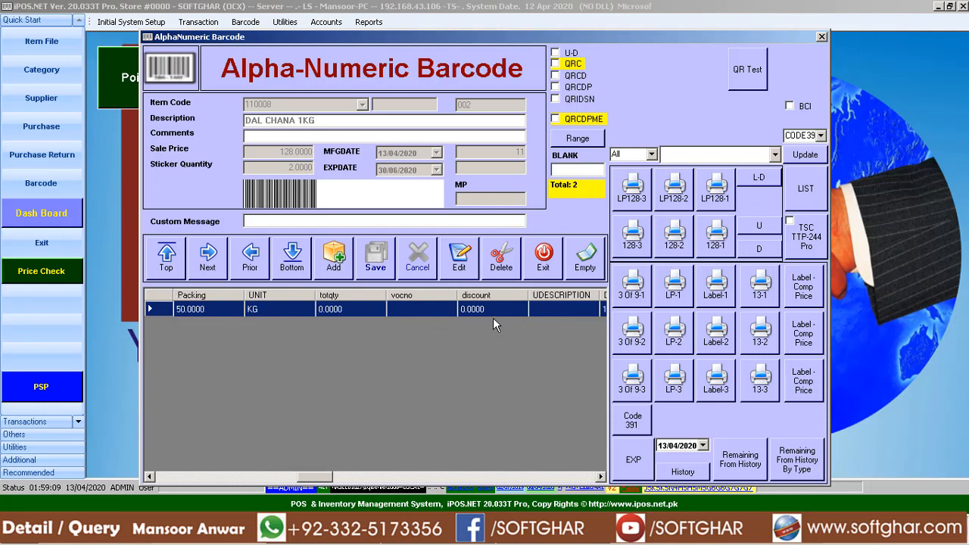
key("Right")
key("Right")
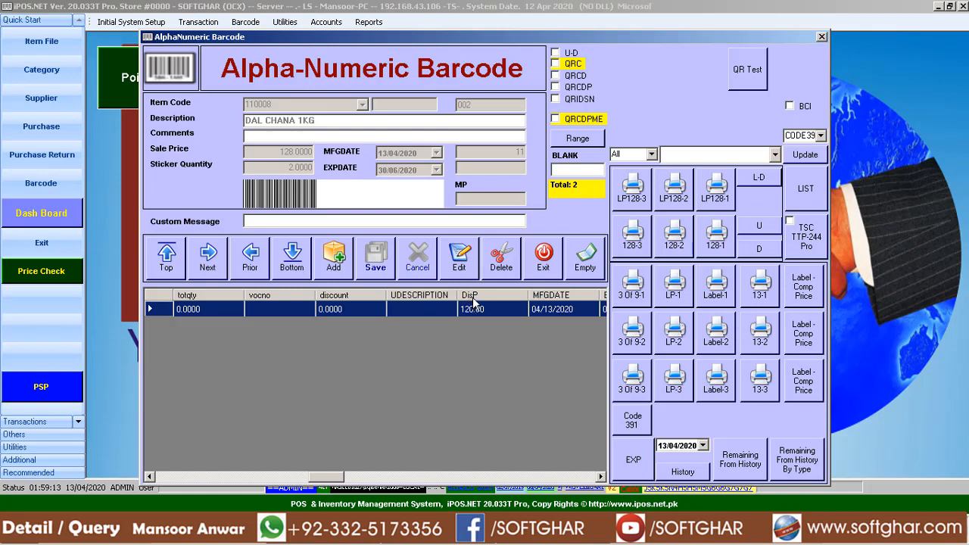
Switch to TSC Barcode Setting and examine the barcode table's columns across to DisP and MFGDATE.
left_click(469, 533)
left_click(482, 409)
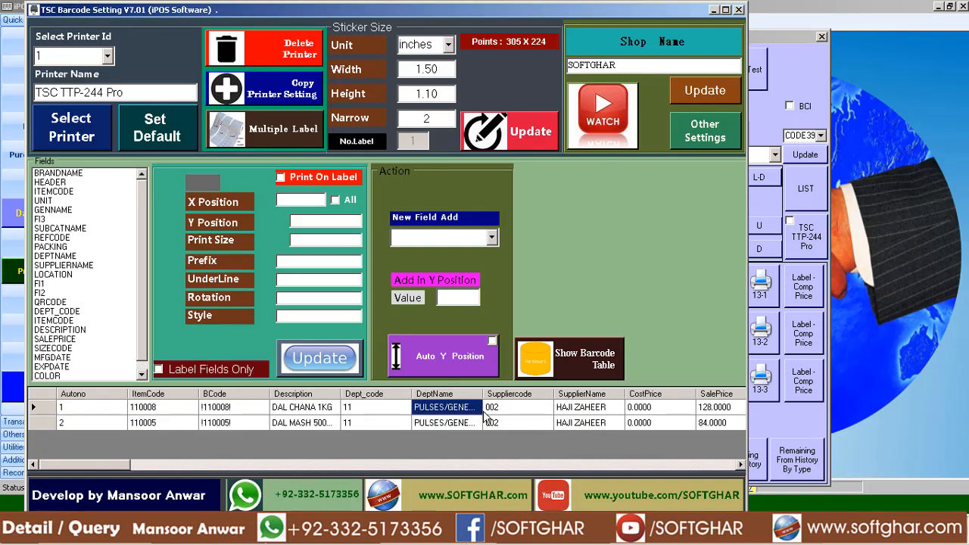
key("Right")
key("Right")
key("Right")
key("Right")
key("Right")
key("Right")
key("Right")
key("Right")
key("Right")
key("Right")
key("Right")
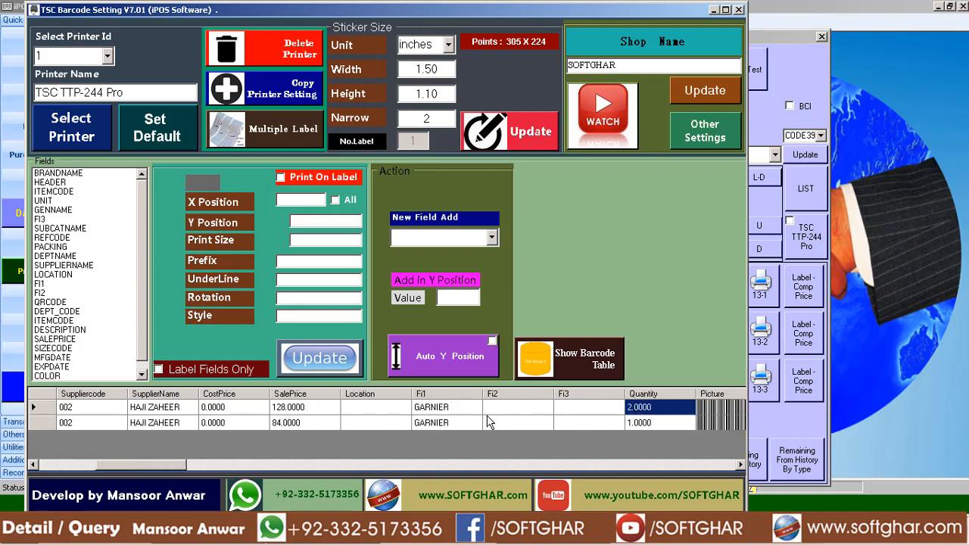
key("Right")
key("Right")
key("Right")
key("Right")
key("Right")
key("Right")
key("Right")
key("Right")
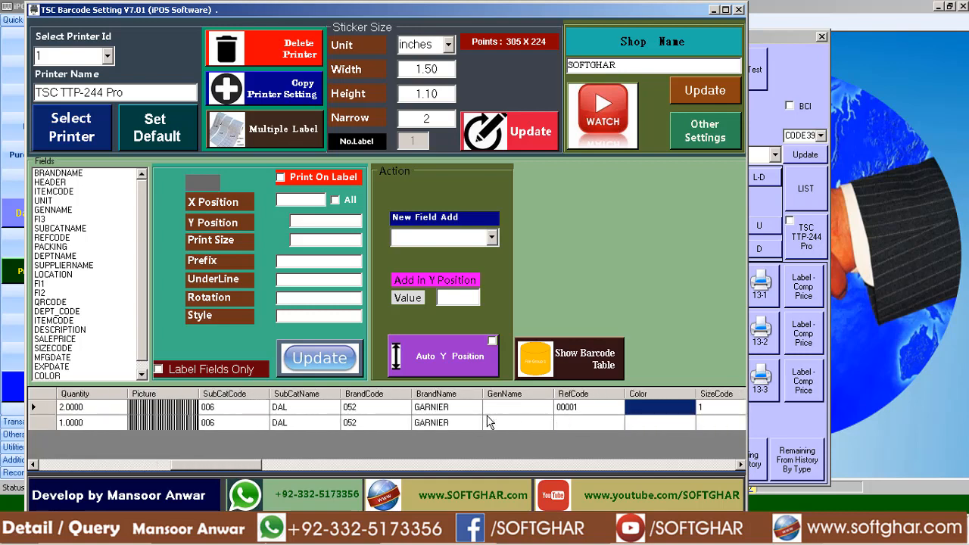
key("Right")
key("Right")
key("Right")
key("Right")
key("Right")
key("Right")
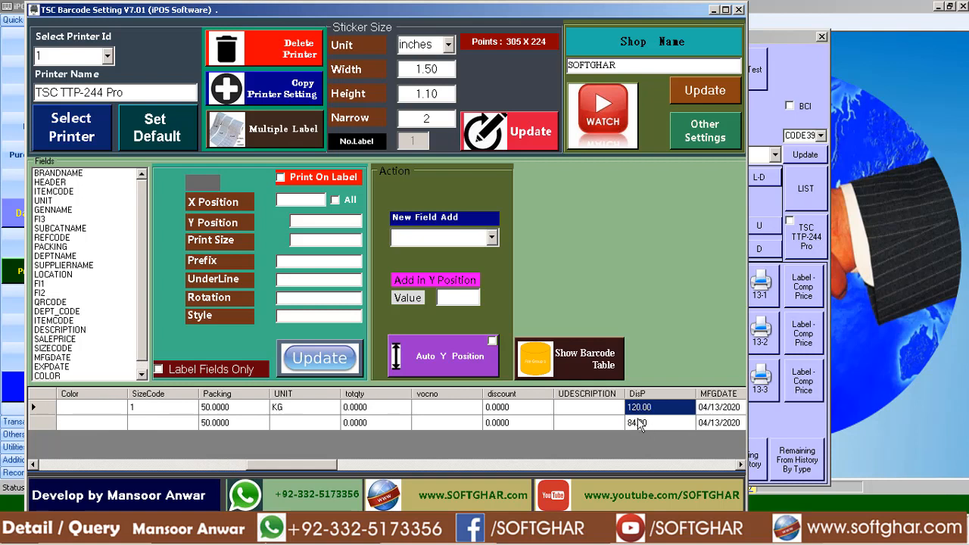
Look through the full field list, cycling through the entries starting with D, for a DISP field.
left_click(52, 237)
key("d")
key("d")
key("d")
key("d")
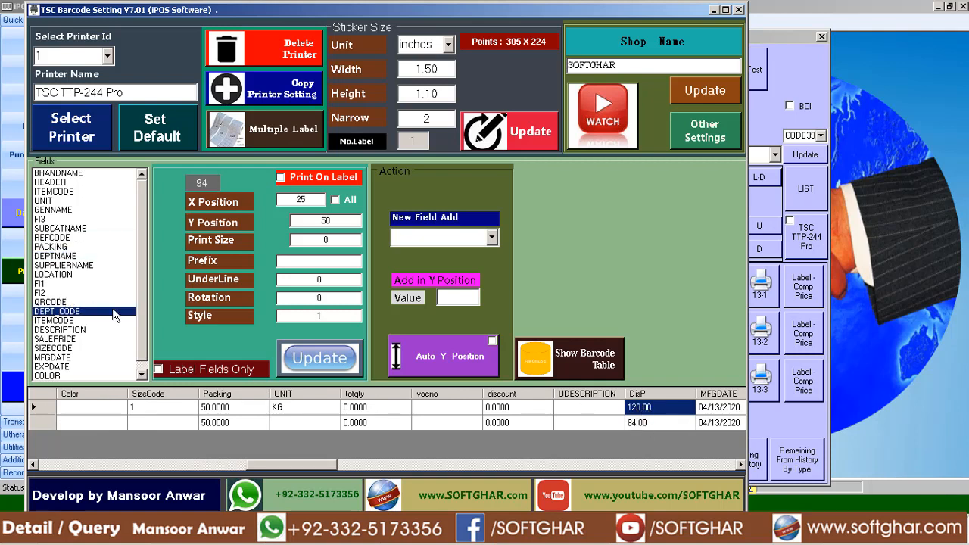
key("d")
key("d")
key("d")
key("d")
key("d")
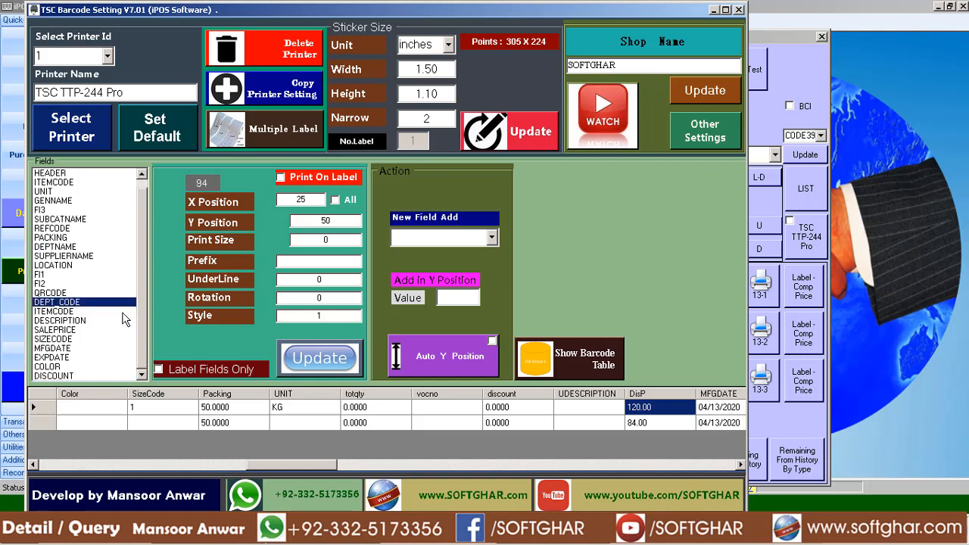
key("d")
key("d")
key("d")
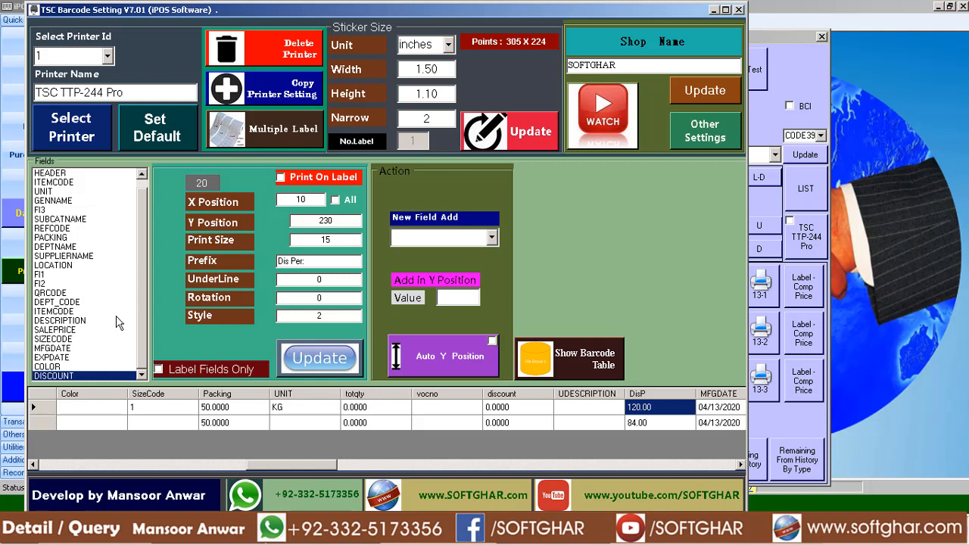
key("d")
key("d")
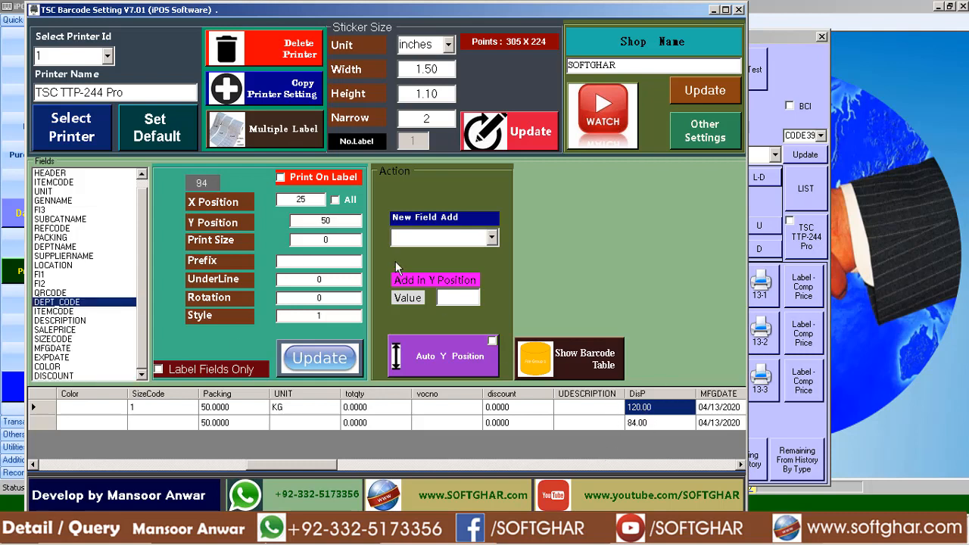
Add DISP as a new field on the label and confirm the addition.
left_click(458, 241)
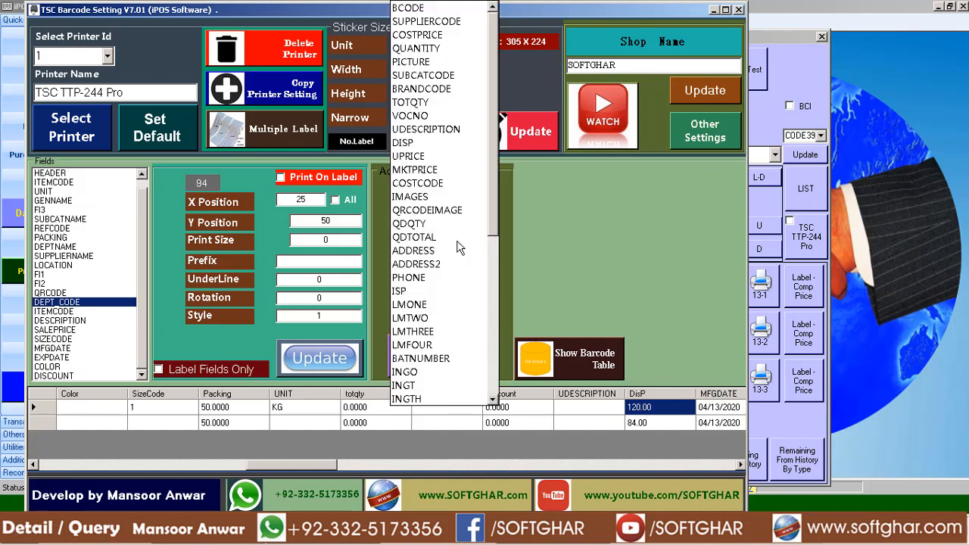
scroll(459, 246, "down", 3)
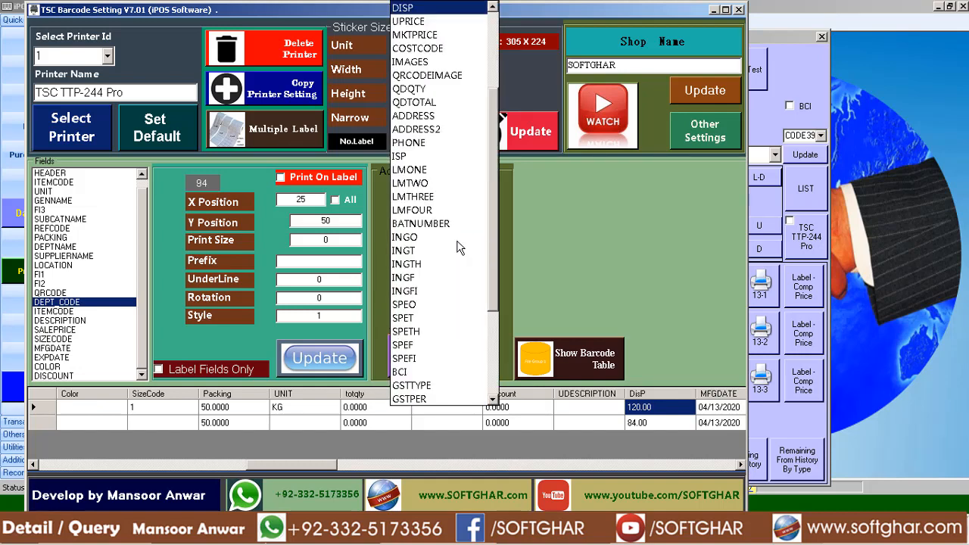
left_click(407, 9)
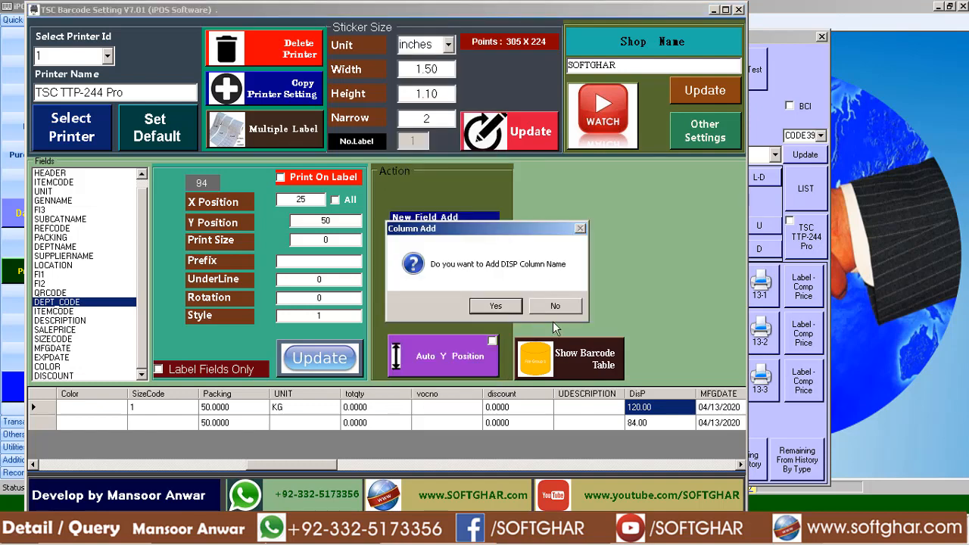
left_click(504, 309)
left_click(534, 306)
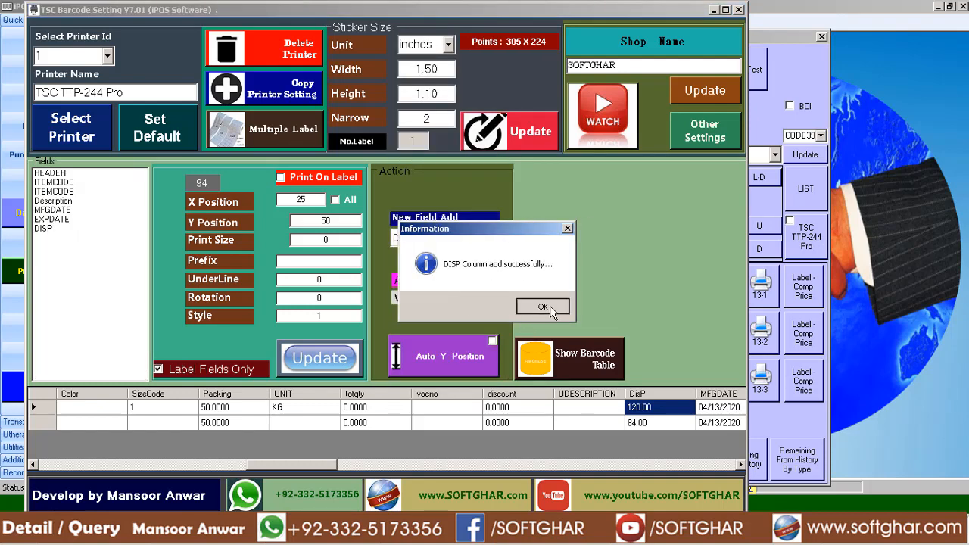
Set the DISP field's Y position to 140 and print size to 40, and save the update.
left_click(51, 227)
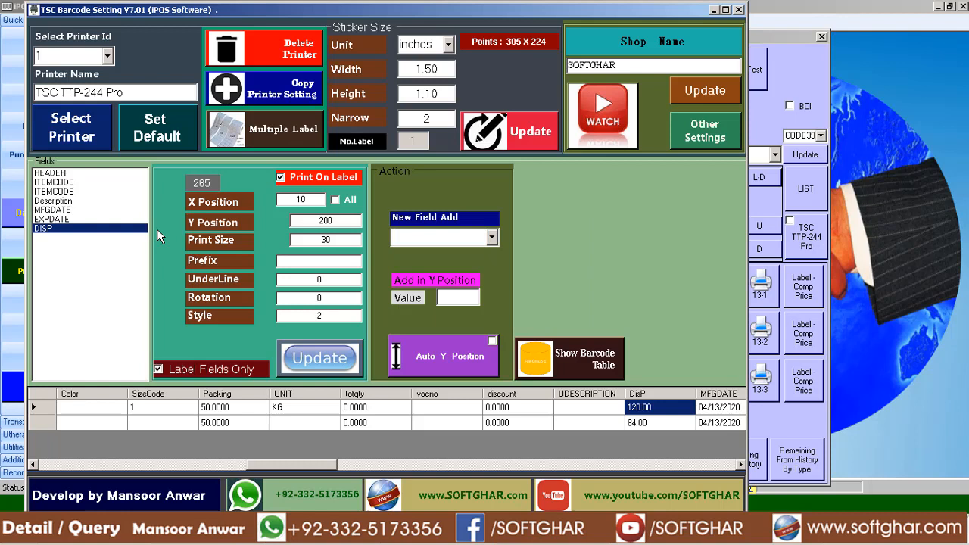
double_click(326, 220)
type("140")
key("Tab")
type("40")
left_click(317, 359)
left_click(532, 310)
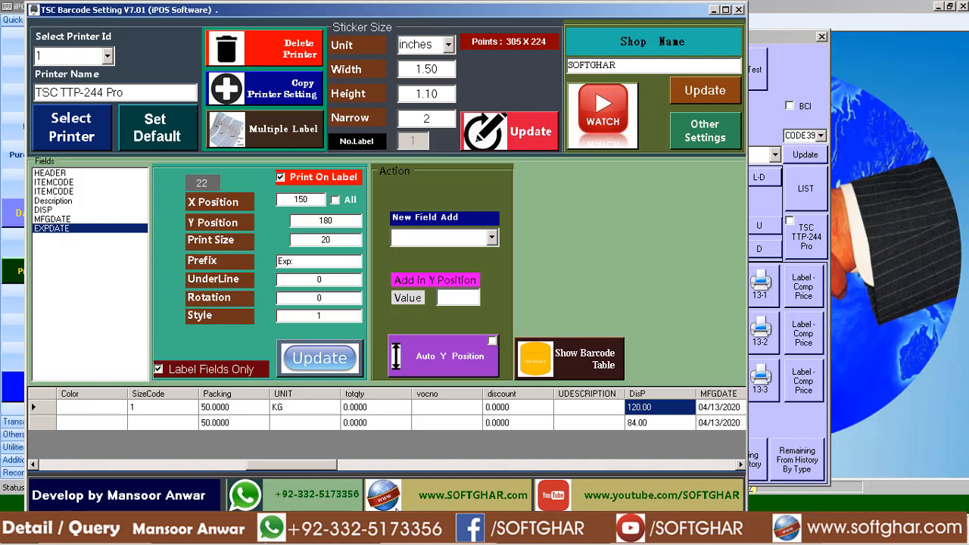
Switch to iPOS.NET, close Alpha-Numeric Barcode, and find DAL MASH 1KG in the Item File by searching descriptions for "dal m".
left_click(205, 543)
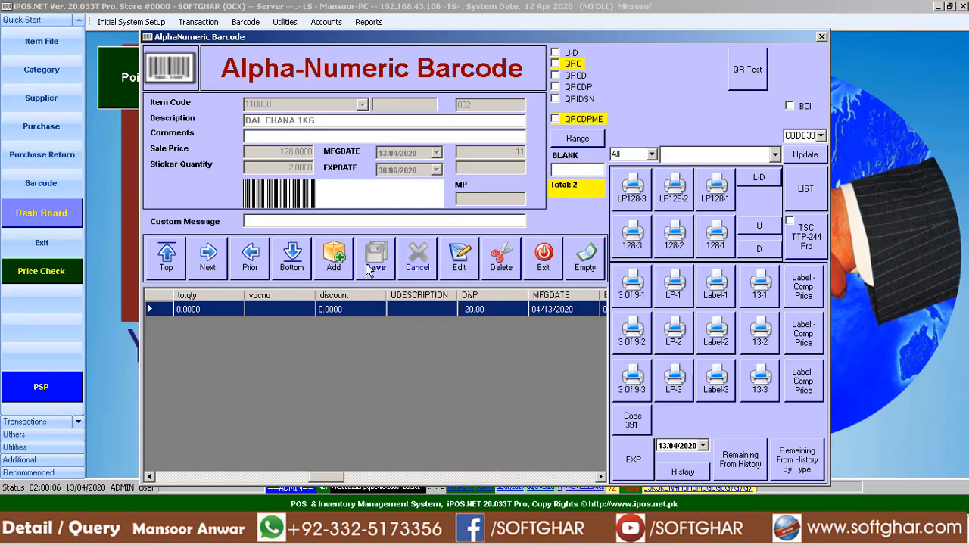
left_click(543, 259)
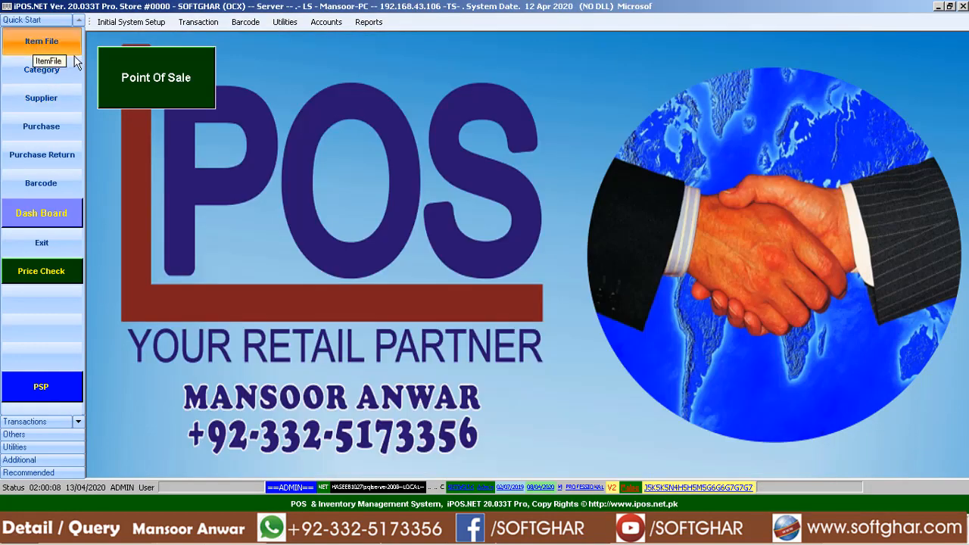
left_click(41, 41)
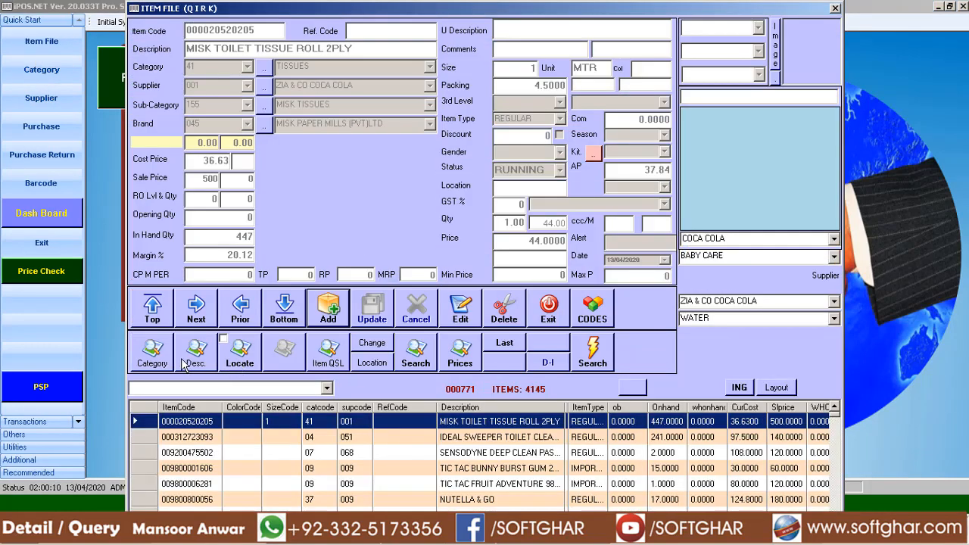
left_click(192, 356)
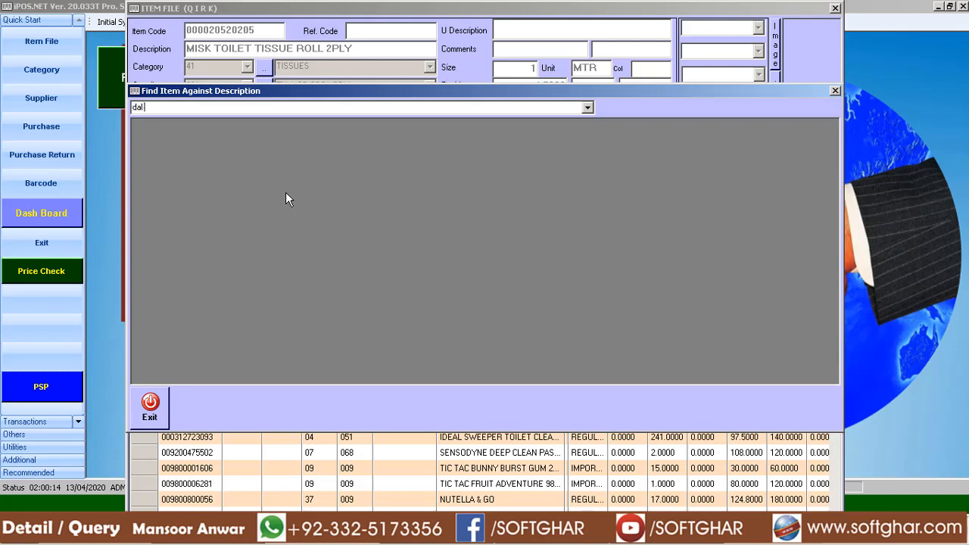
type("dal m")
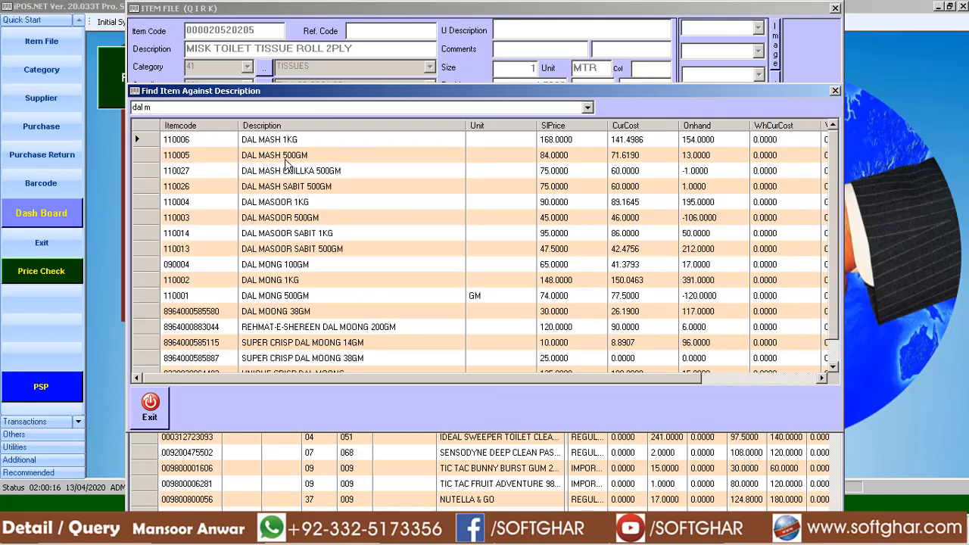
double_click(293, 146)
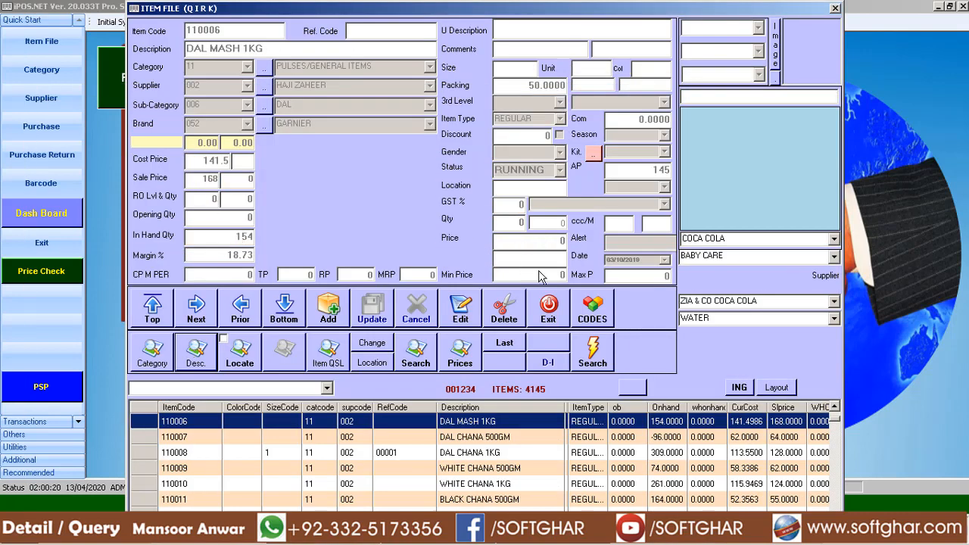
Open the DAL MASH 1KG record for editing to check its item code and prices, and close the Item File without changes.
left_click(463, 311)
left_click_drag(278, 44, 2, 51)
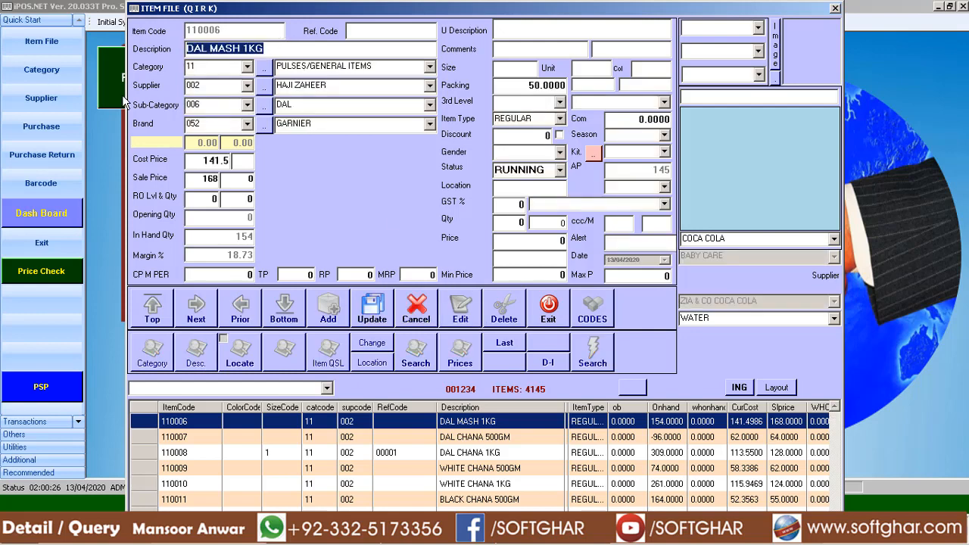
left_click(544, 312)
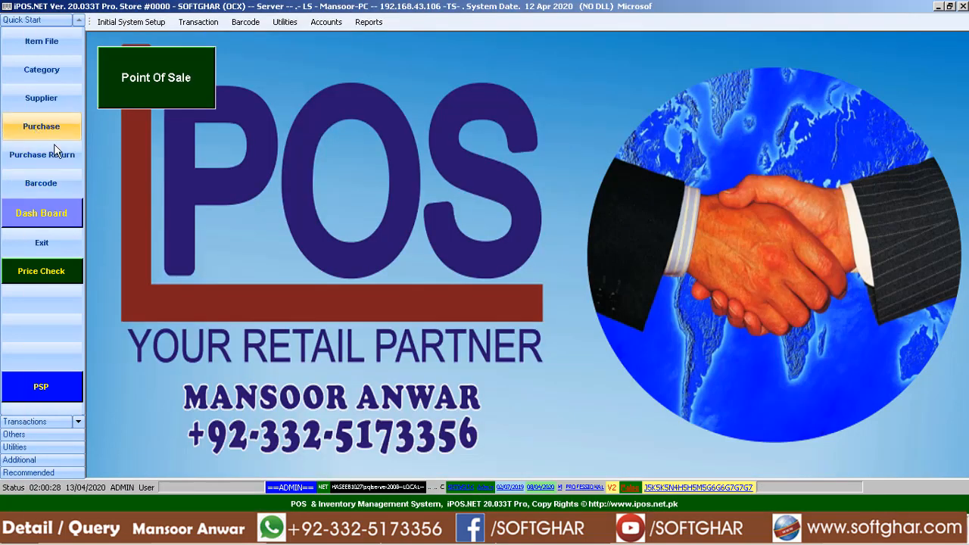
Reopen Alpha-Numeric Barcode and add item 110006, DAL MASH 1KG, with a sticker quantity of 1, saving the record.
left_click(41, 184)
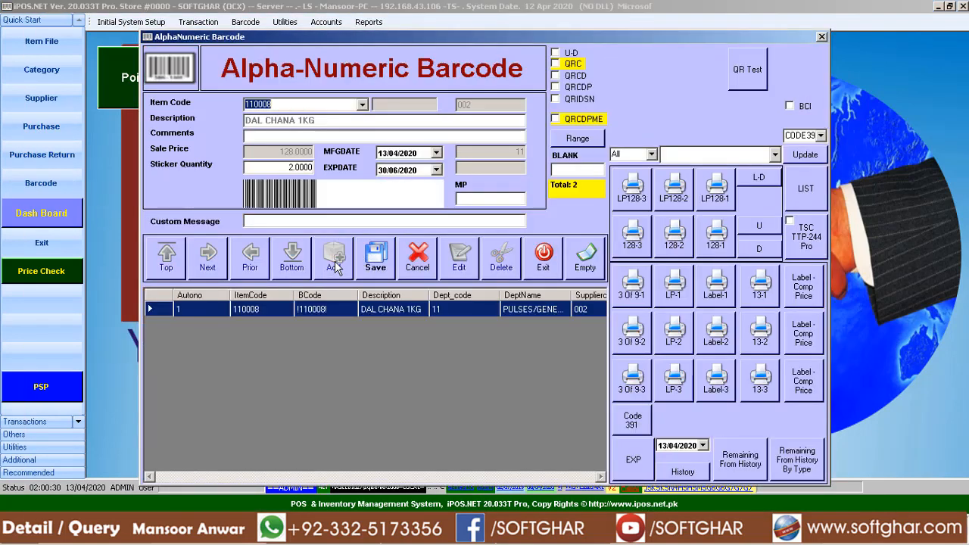
type("0006")
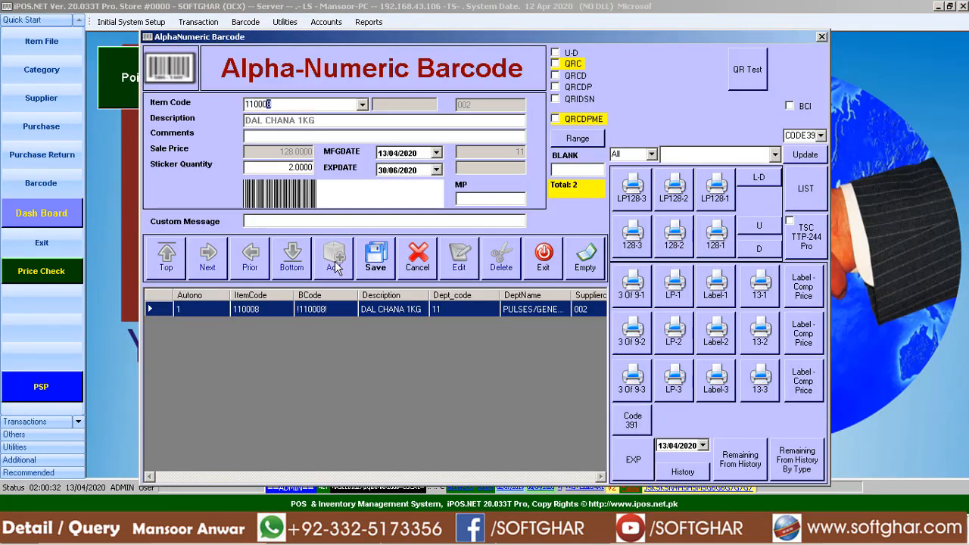
key("Return")
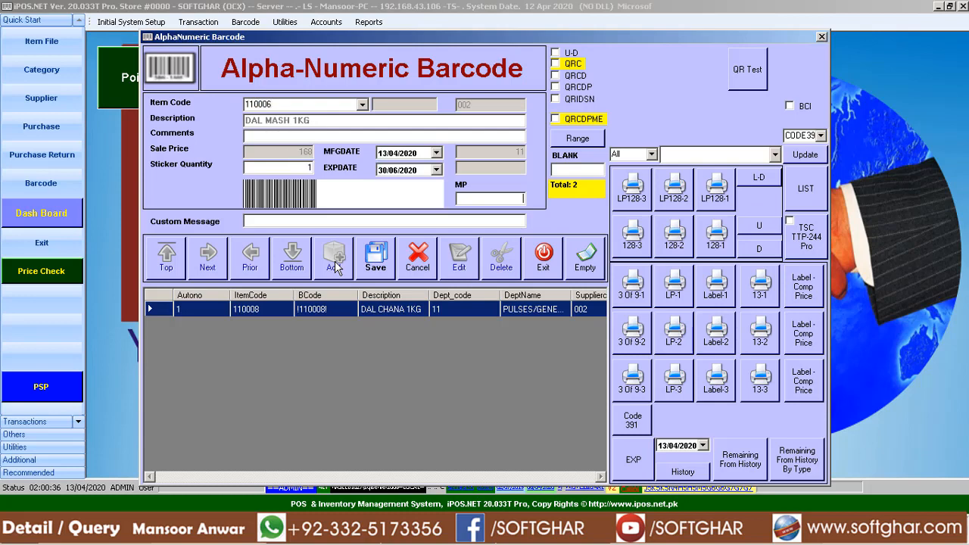
left_click(336, 269)
key("Return")
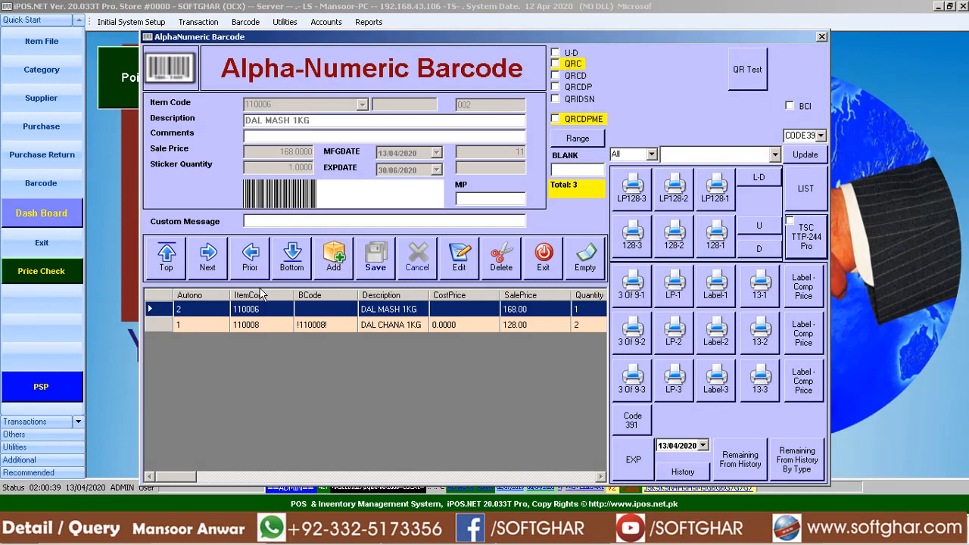
Print the stickers with the TSC option and switch back to TSC Barcode Setting.
left_click(386, 237)
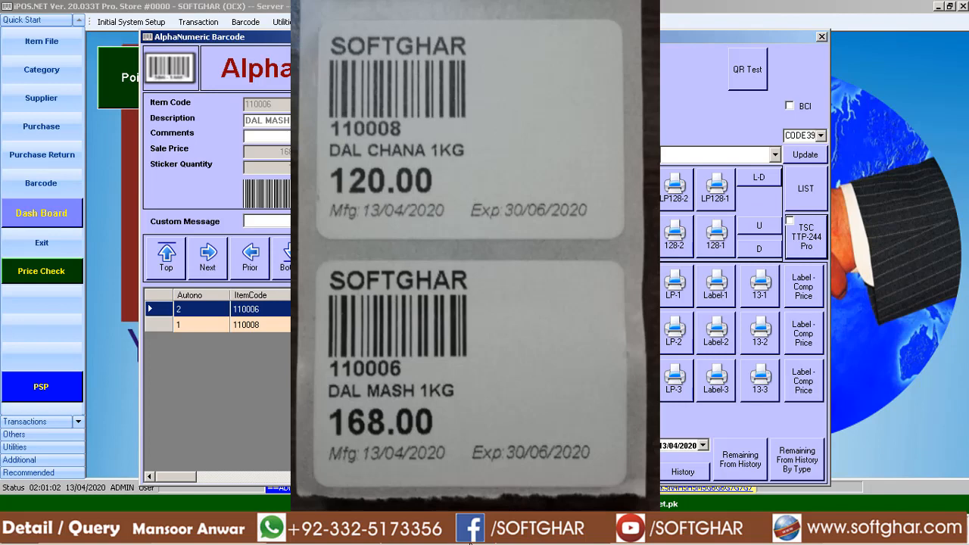
key("alt+Tab")
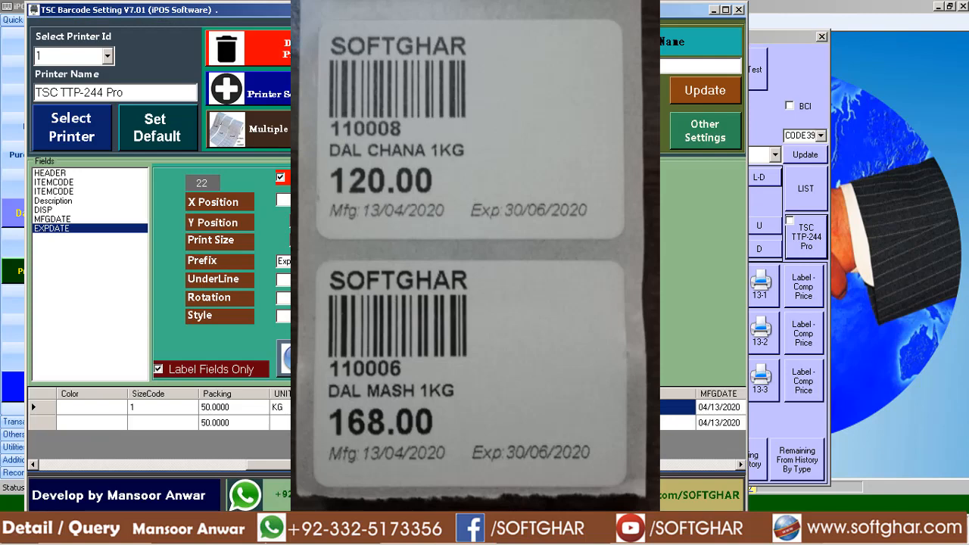
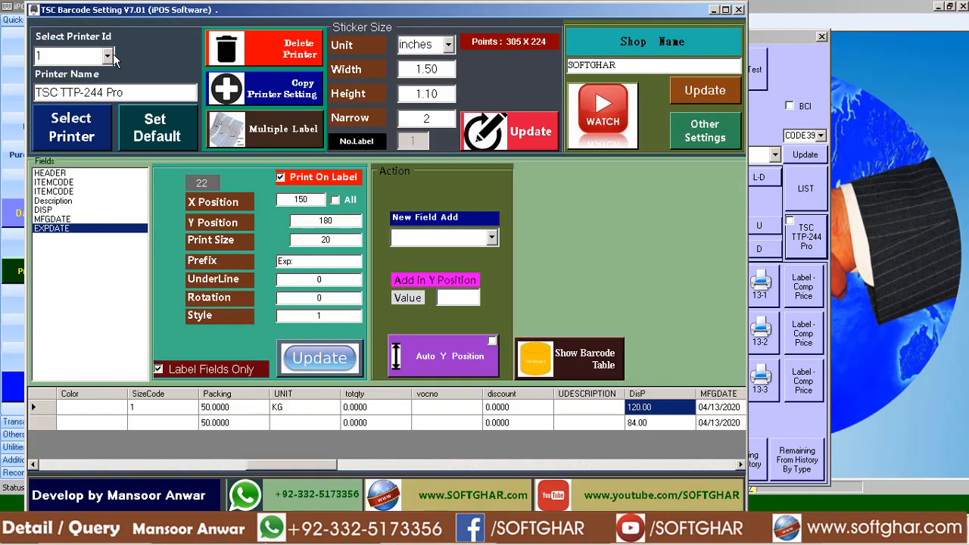
Copy the setting of printer 1 as a new printer setting and acknowledge the saved copy.
left_click(108, 57)
left_click(99, 59)
left_click(285, 97)
left_click(500, 311)
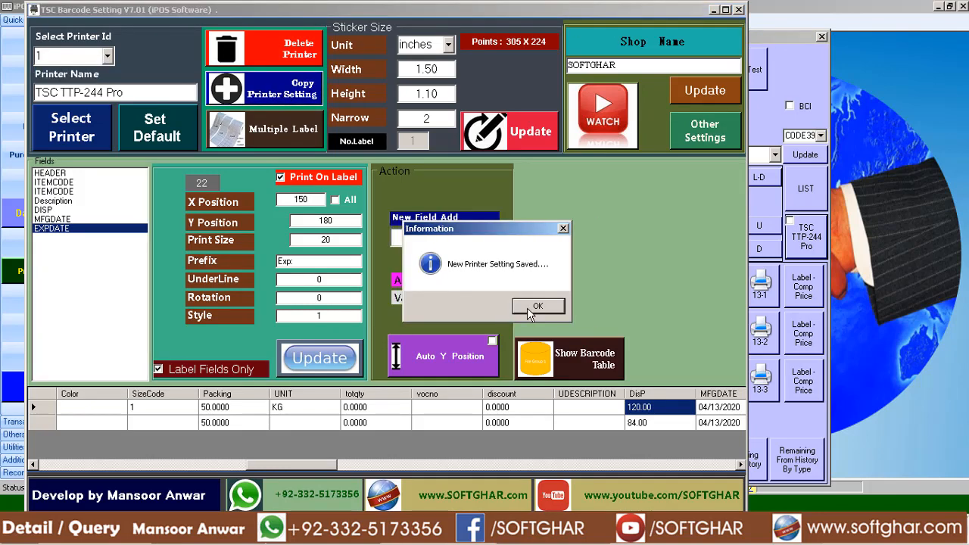
left_click(538, 308)
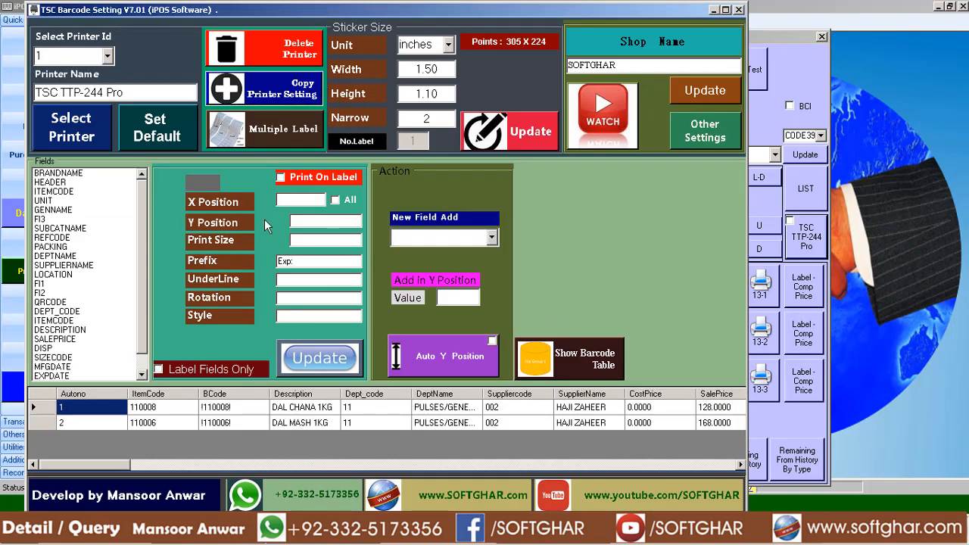
List only the label fields of printer 1 and turn off Print On Label for MFGDATE and EXPDATE, updating each field.
left_click(208, 369)
left_click(46, 220)
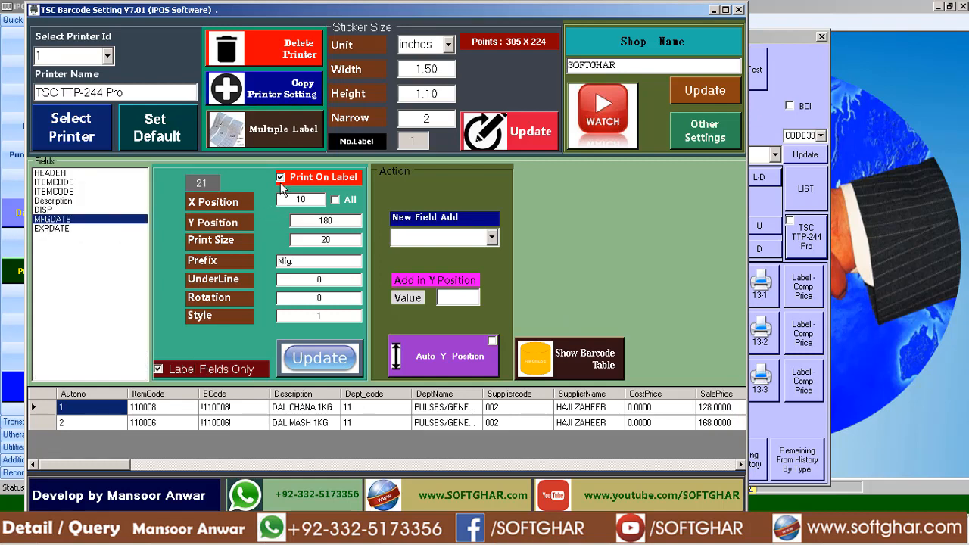
left_click(326, 362)
left_click(533, 306)
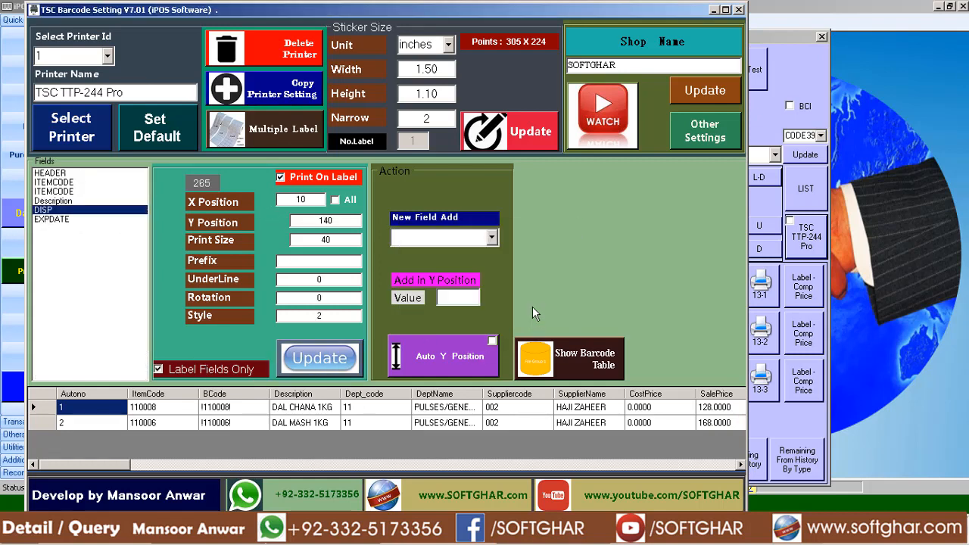
left_click(51, 219)
left_click(326, 363)
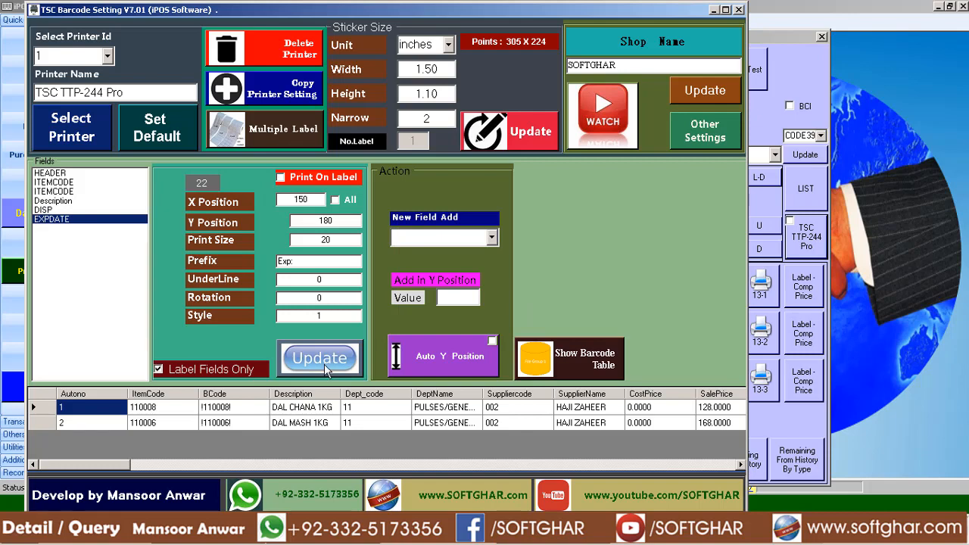
left_click(535, 305)
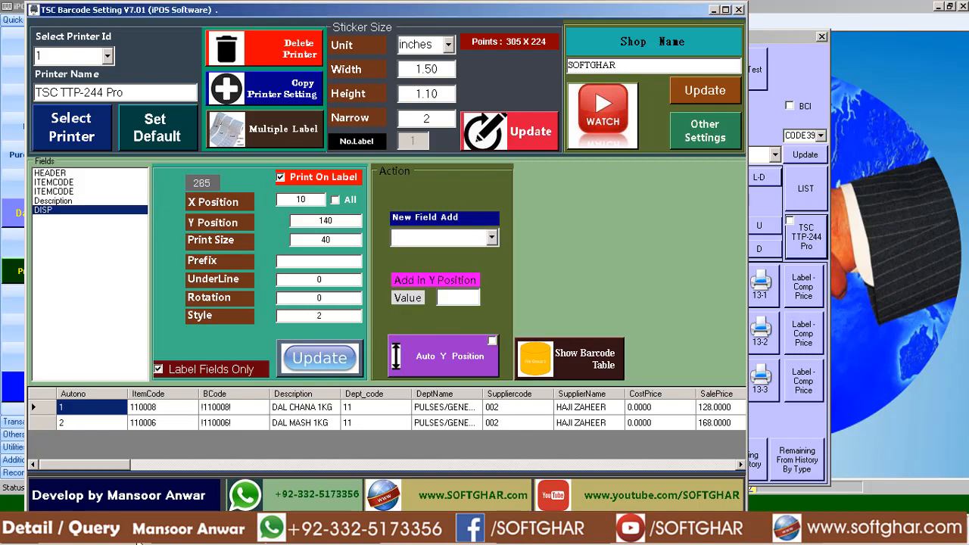
Switch to iPOS.NET and print the stickers with the TSC option using printer 2.
left_click(218, 543)
left_click(815, 243)
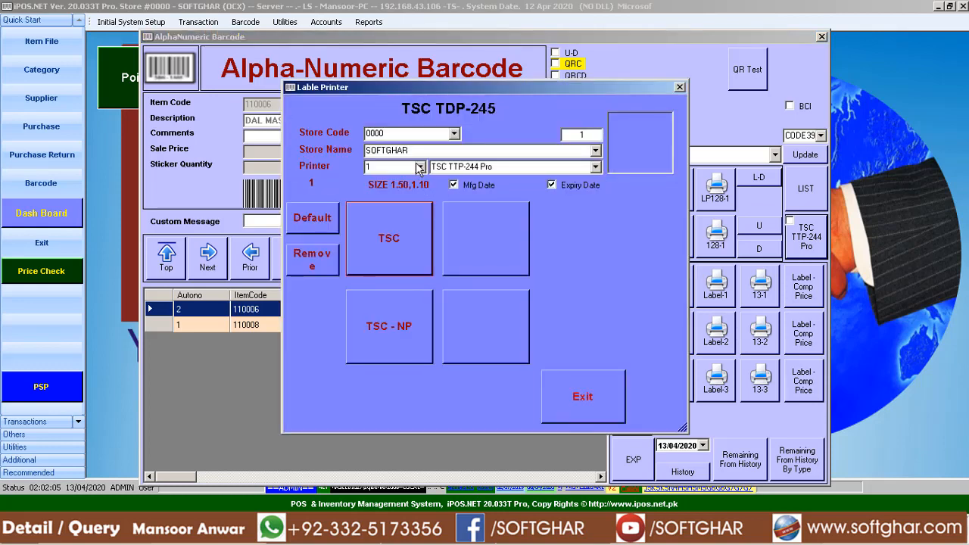
left_click(420, 168)
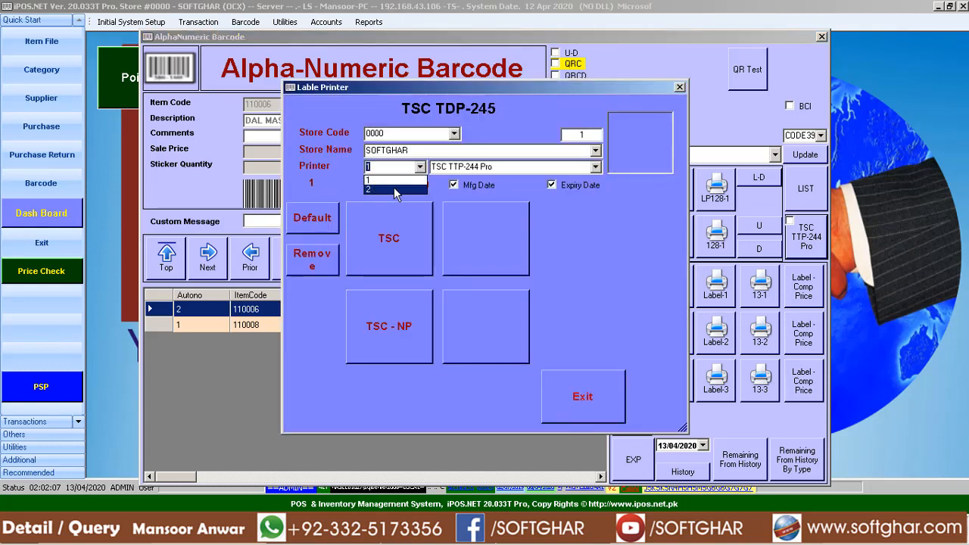
left_click(379, 189)
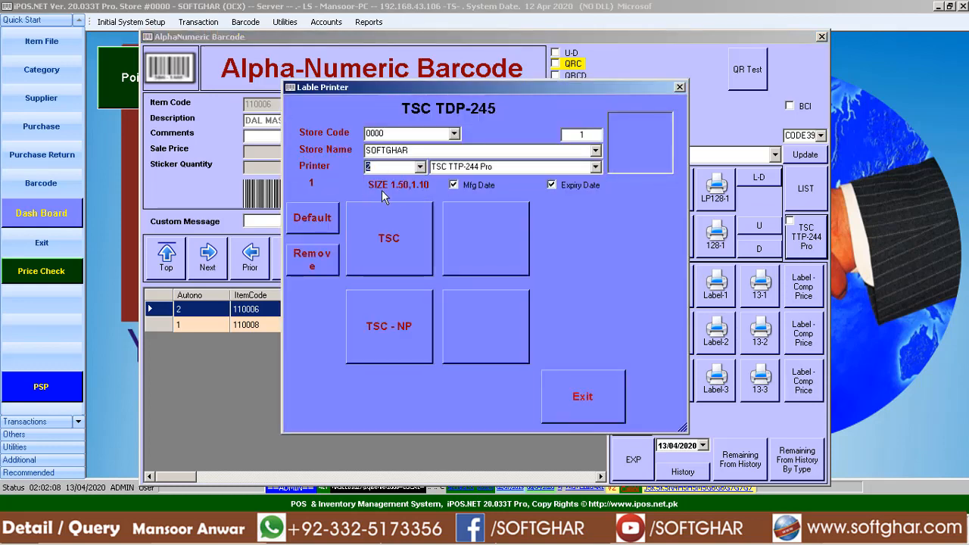
left_click(386, 244)
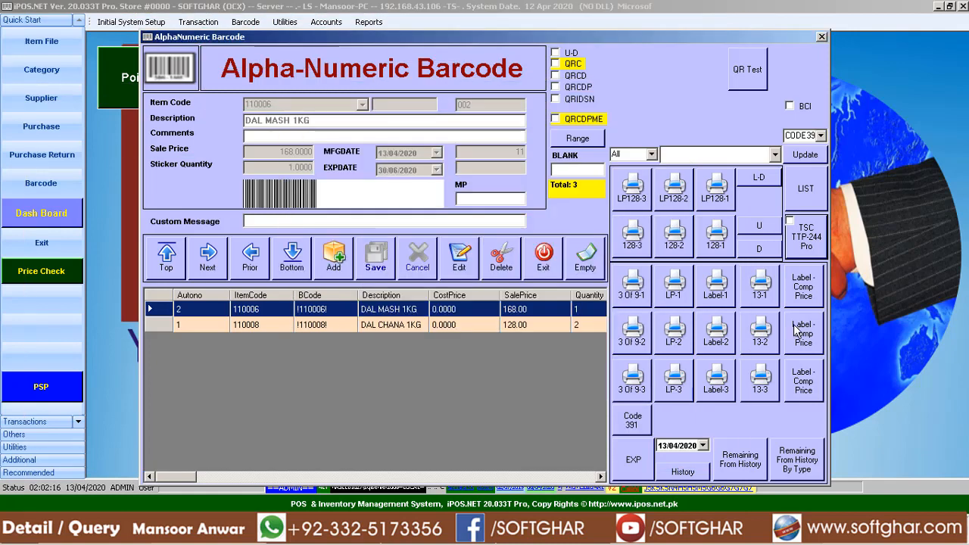
Reopen the label printer dialog and print the stickers once more with the TSC option using printer 2.
left_click(808, 246)
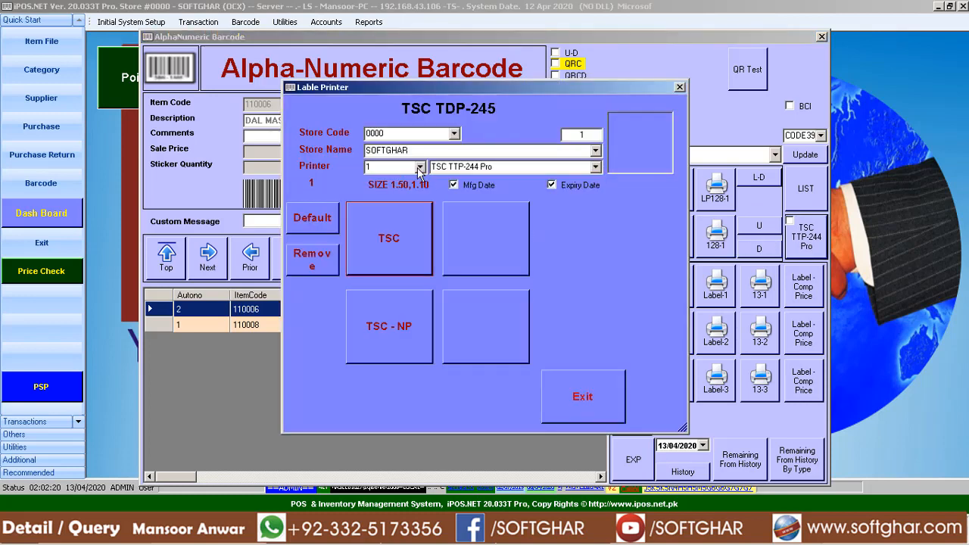
left_click(420, 167)
left_click(386, 191)
left_click(380, 228)
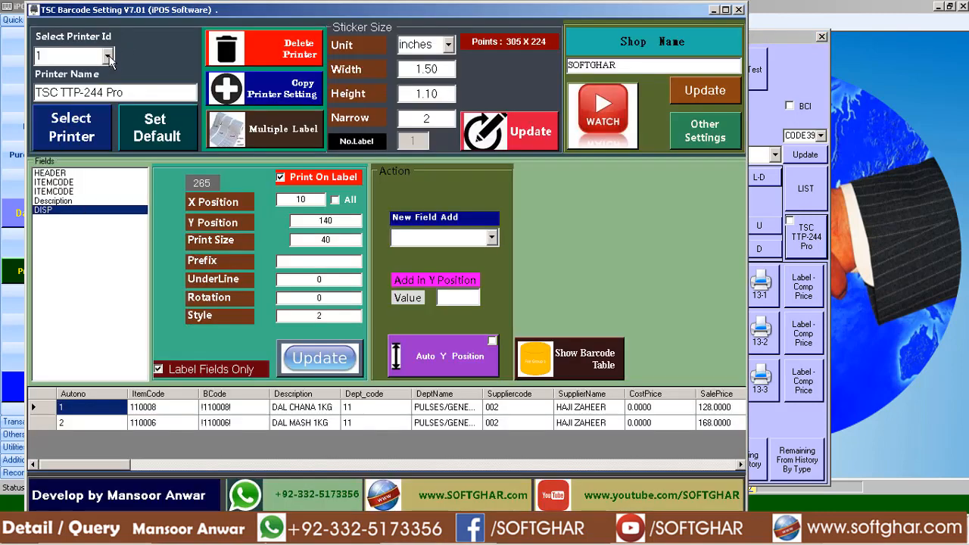
Check the date fields in printer 2's field list in TSC Barcode Setting, and return to printer 1.
left_click(108, 56)
left_click(70, 81)
left_click(51, 227)
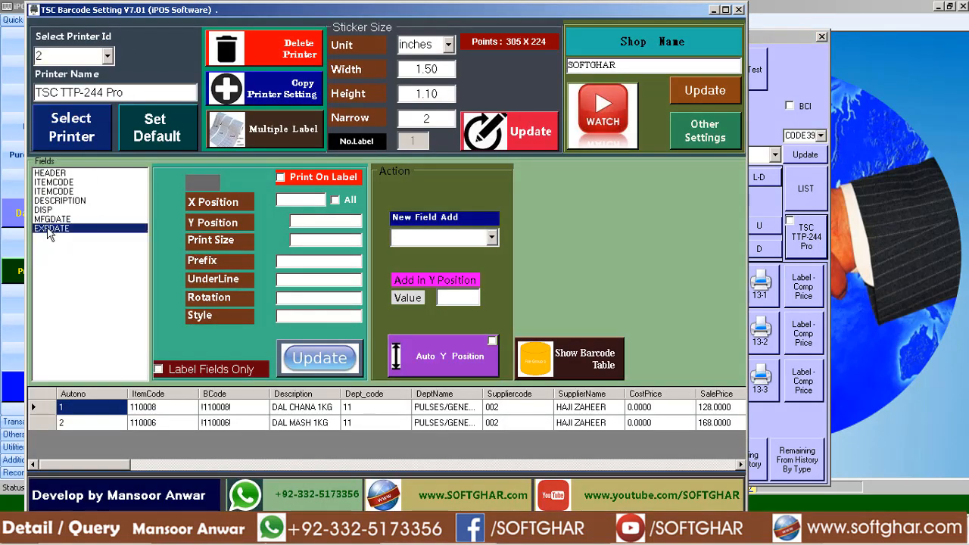
left_click(108, 56)
left_click(53, 69)
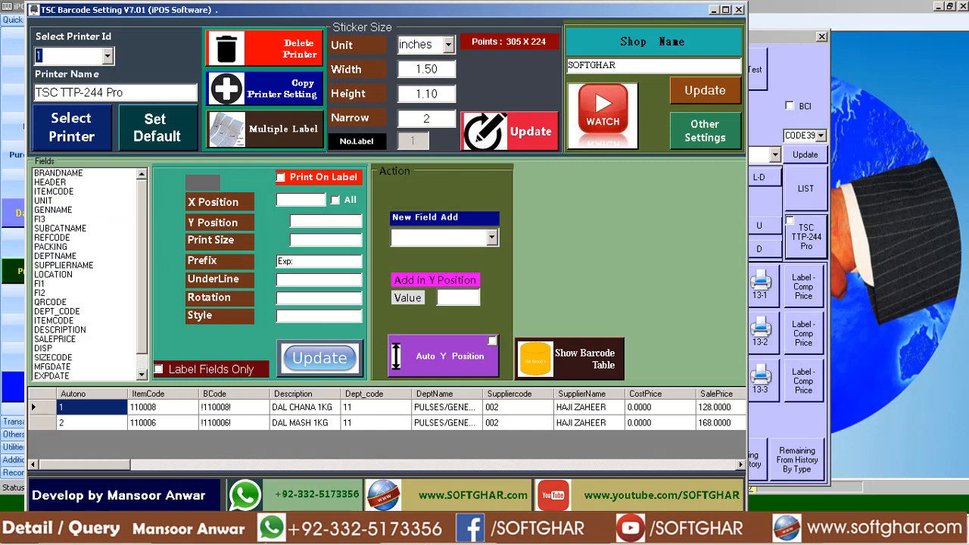
Switch to iPOS.NET and print the stickers with the TSC option using printer 1.
left_click(220, 535)
left_click(824, 245)
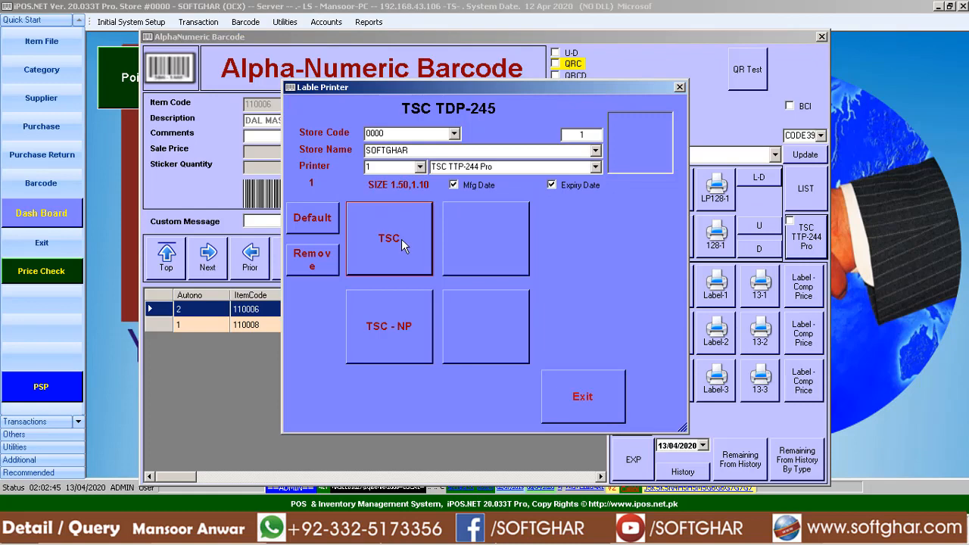
left_click(401, 238)
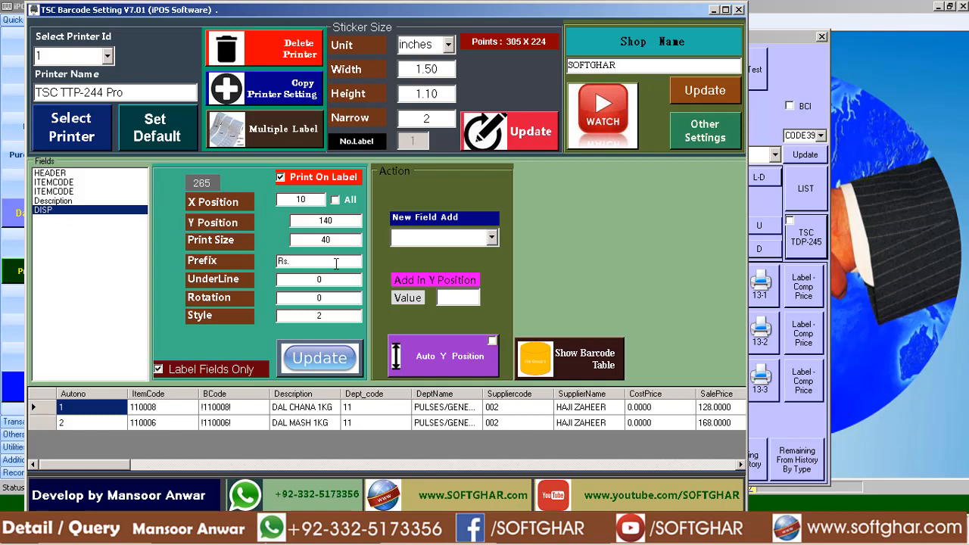
Save "Rs." as the DISP prefix for printer 1, and compare printer 2's field list with printer 1's label fields.
left_click(339, 363)
left_click(557, 309)
left_click(104, 56)
left_click(73, 82)
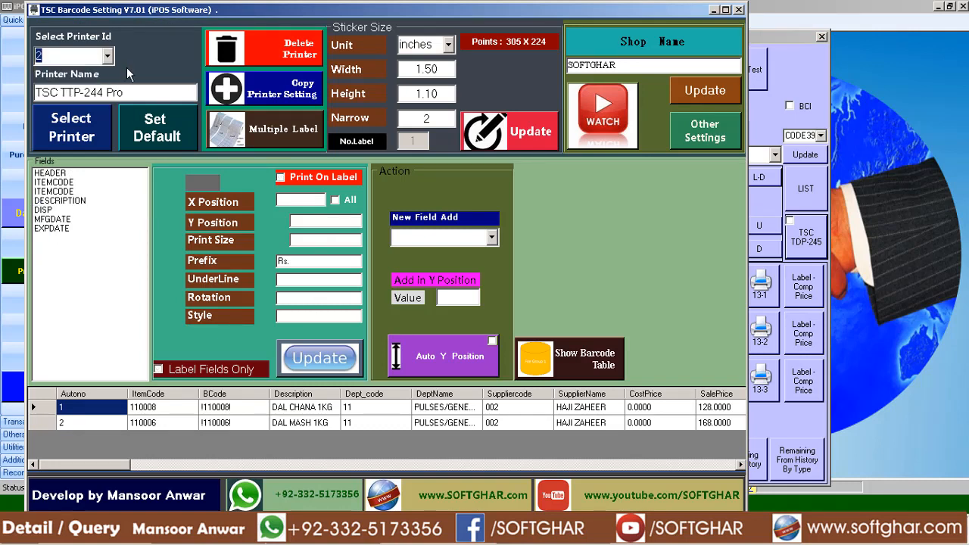
left_click(107, 57)
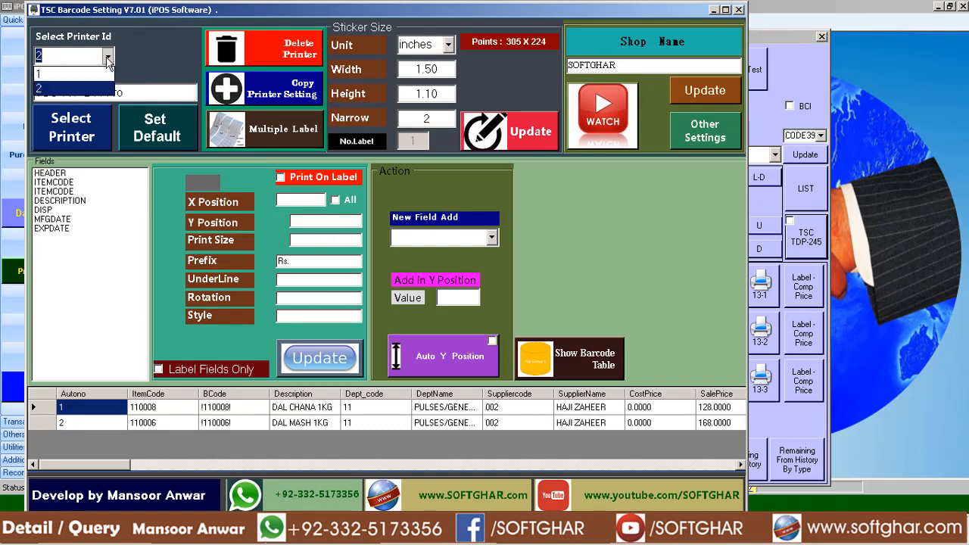
left_click(48, 74)
left_click(189, 369)
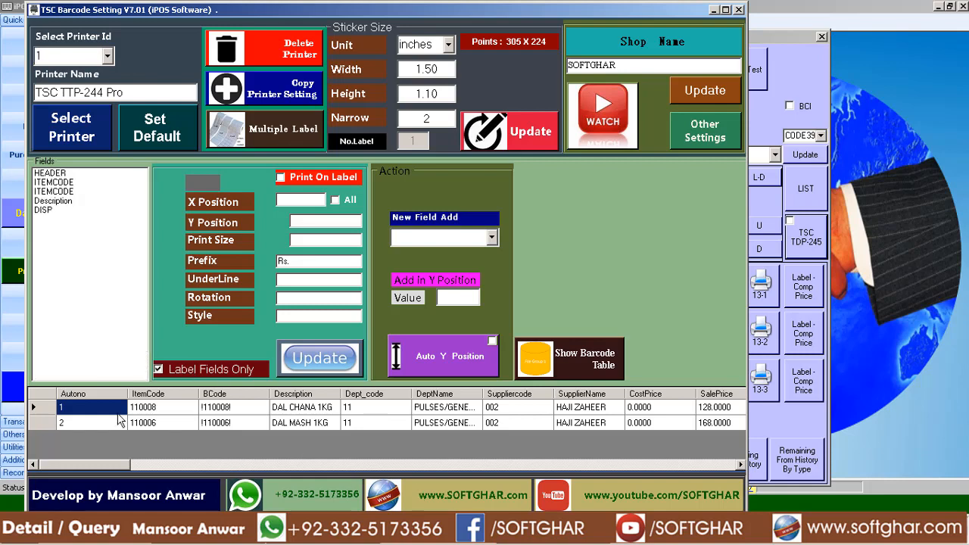
Switch to iPOS.NET and print the stickers with the TSC option, first using printer 2 and again using printer 1.
left_click(738, 10)
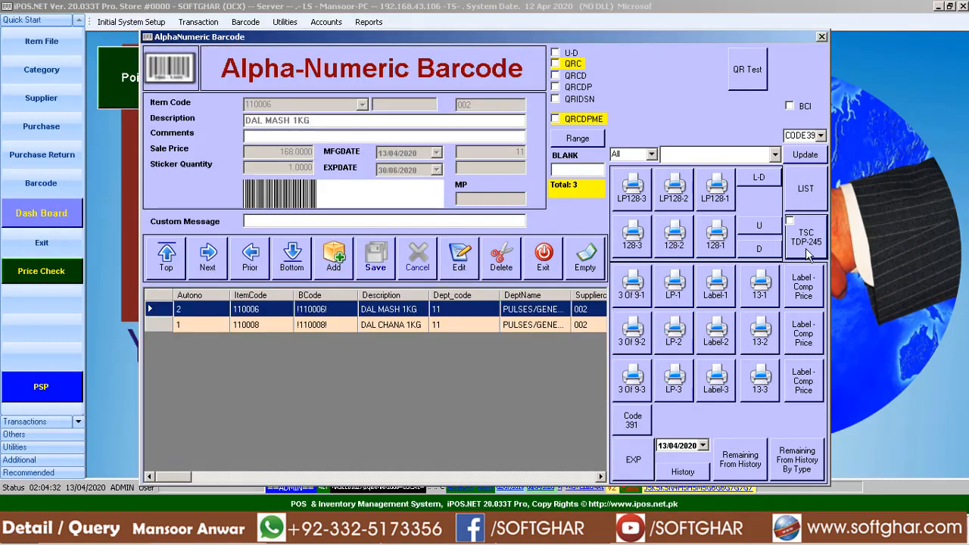
left_click(724, 229)
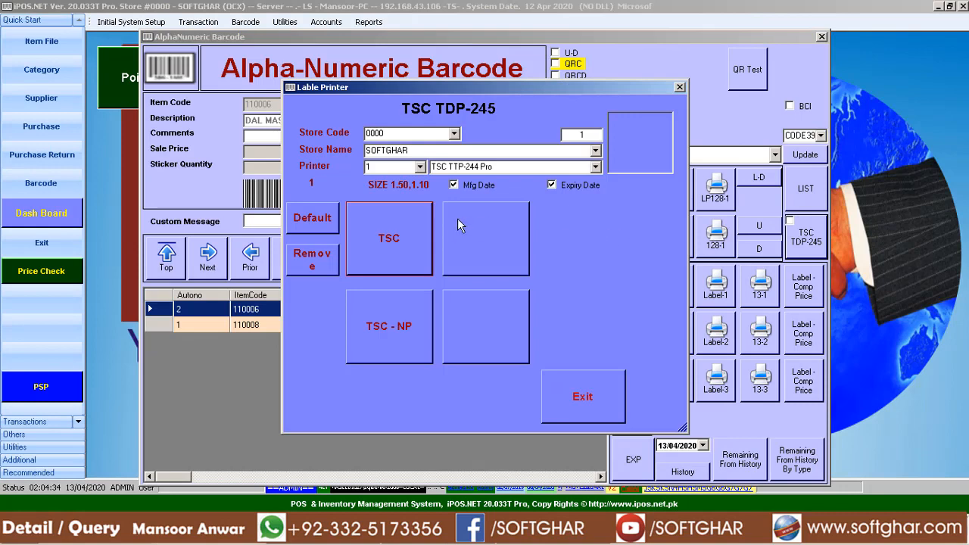
left_click(420, 166)
left_click(386, 189)
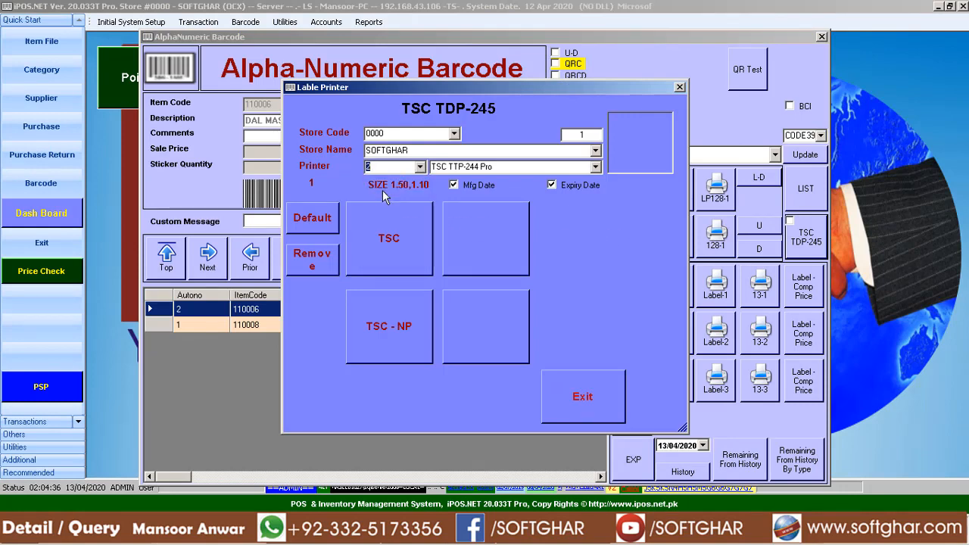
left_click(395, 246)
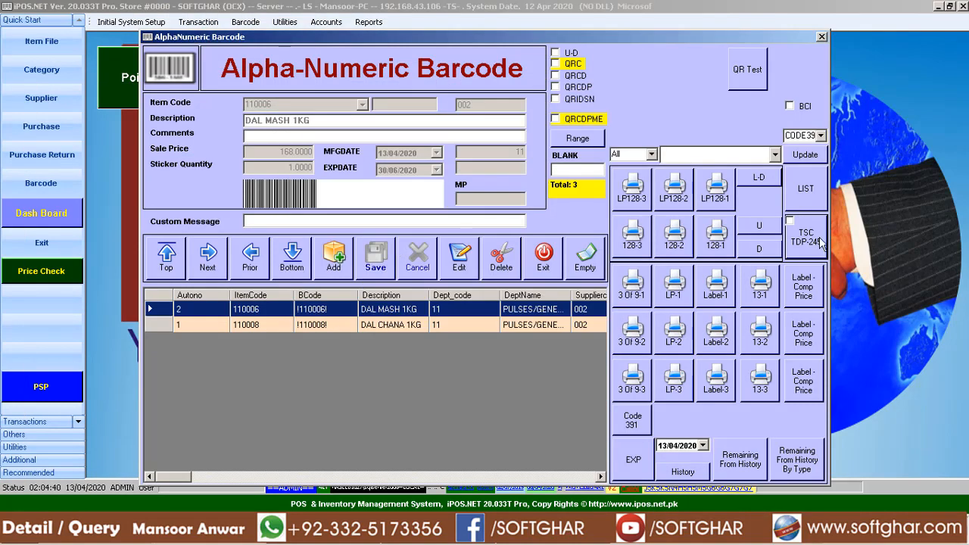
left_click(816, 240)
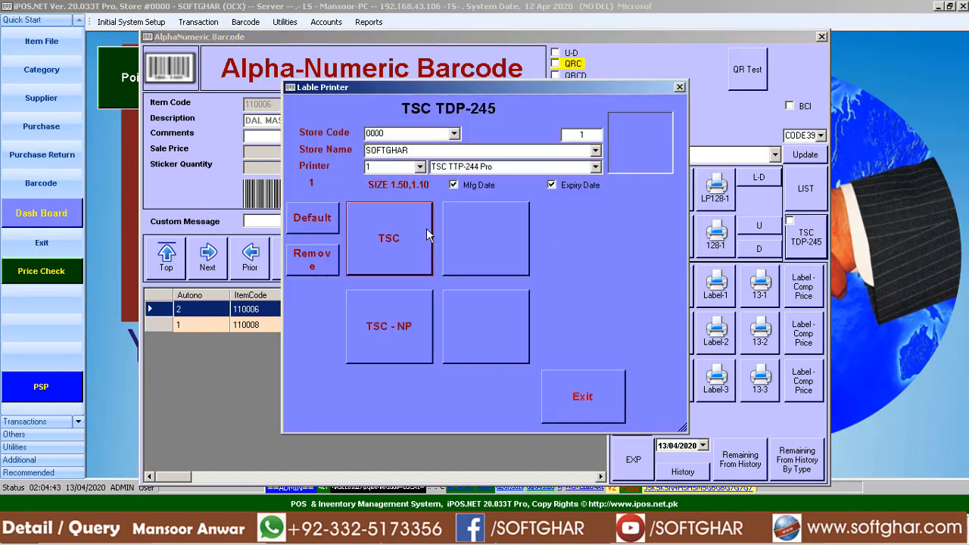
left_click(386, 231)
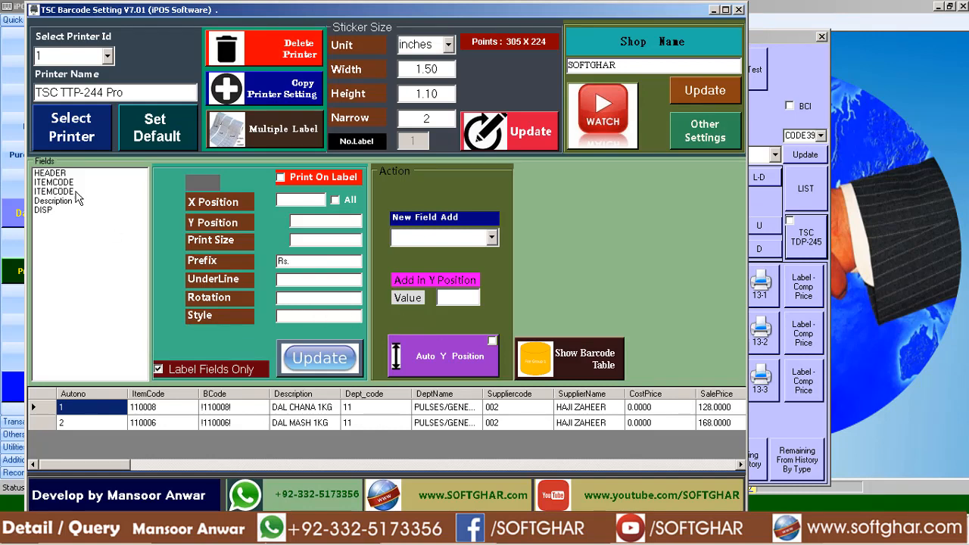
Review the HEADER and ITEMCODE positions of printer 1, and open the Add in Y Position value for entry with HEADER selected.
left_click(59, 174)
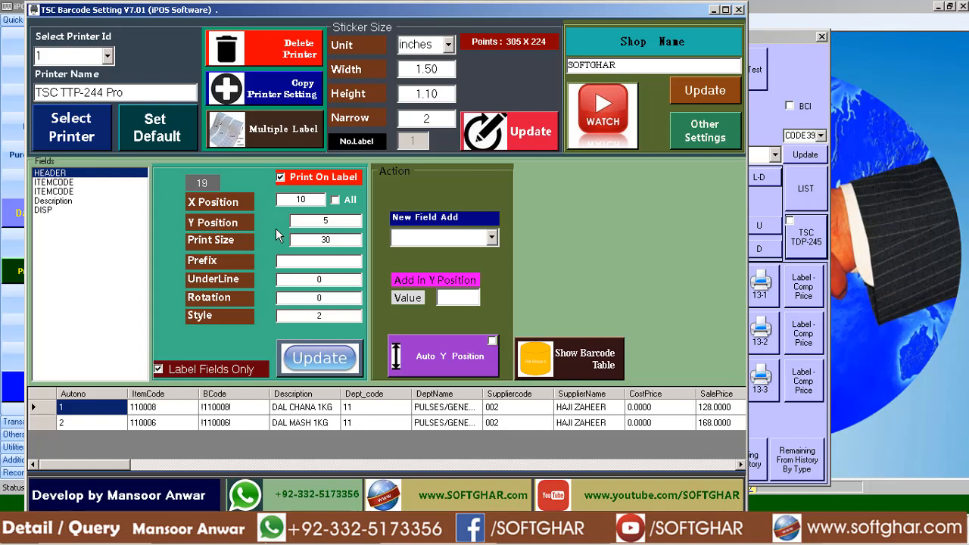
left_click(74, 193)
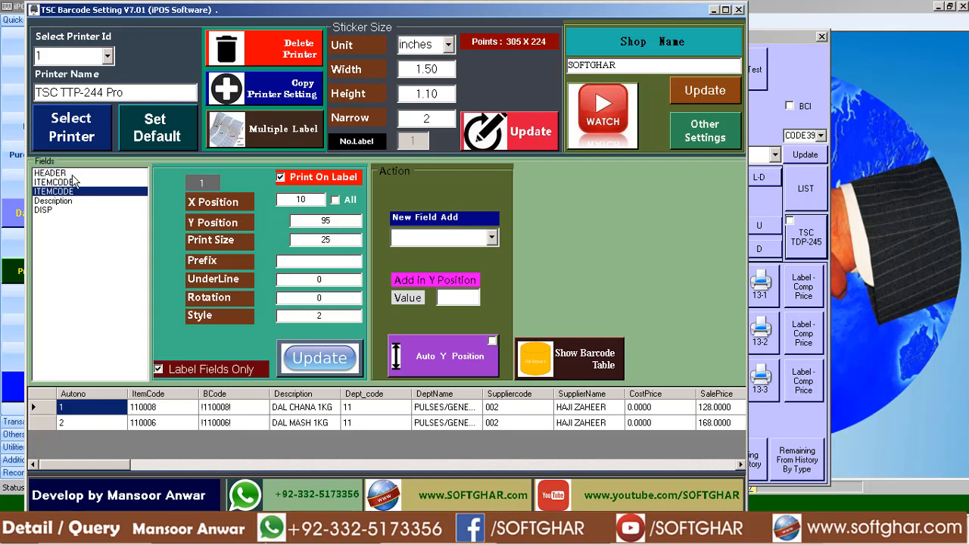
left_click(72, 175)
left_click(468, 296)
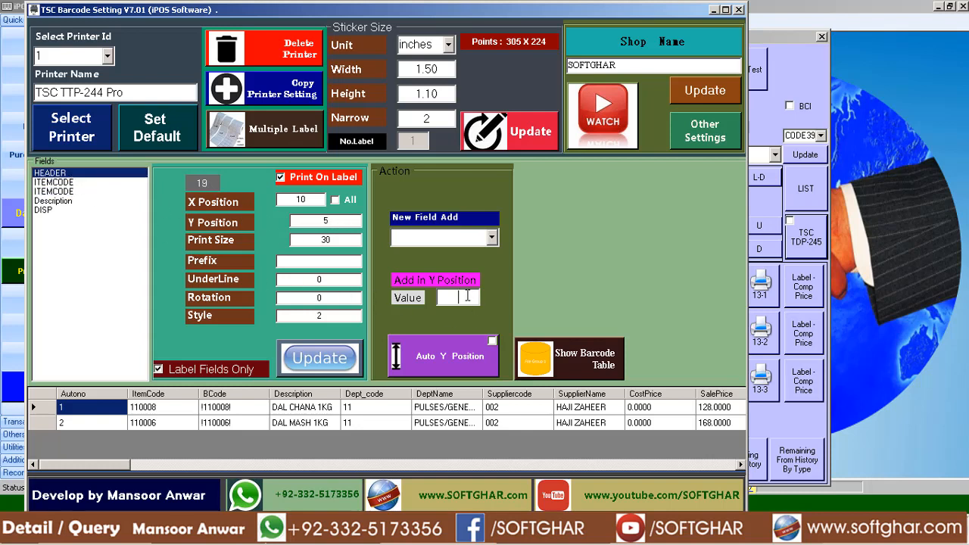